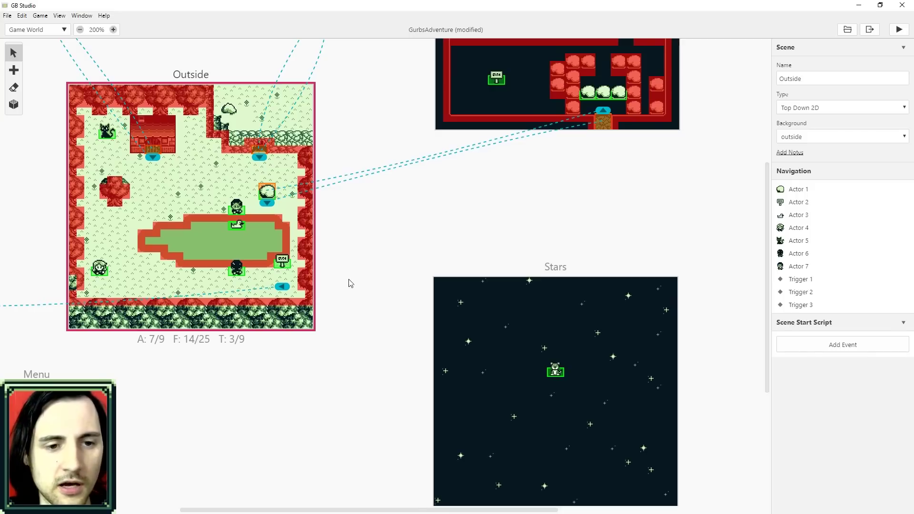
Step: Delete the Stars scene from the game world
key(ctrl+minus)
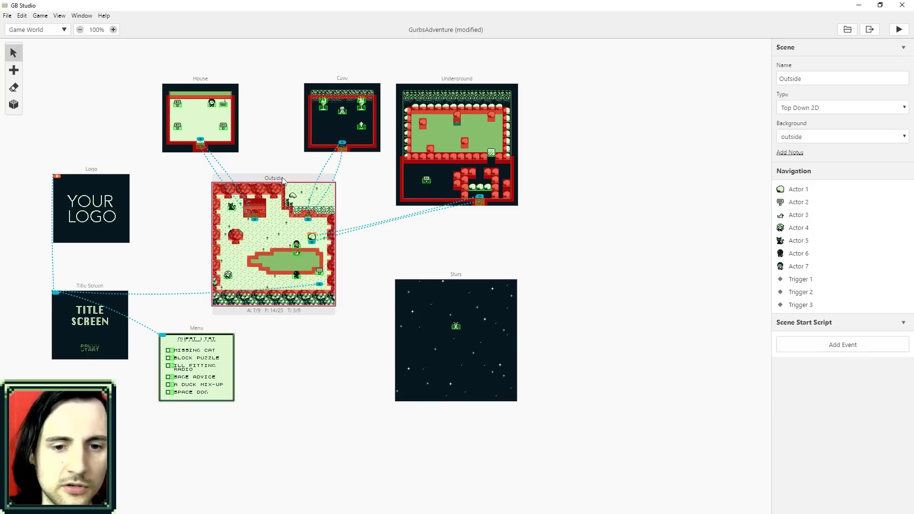
click(422, 293)
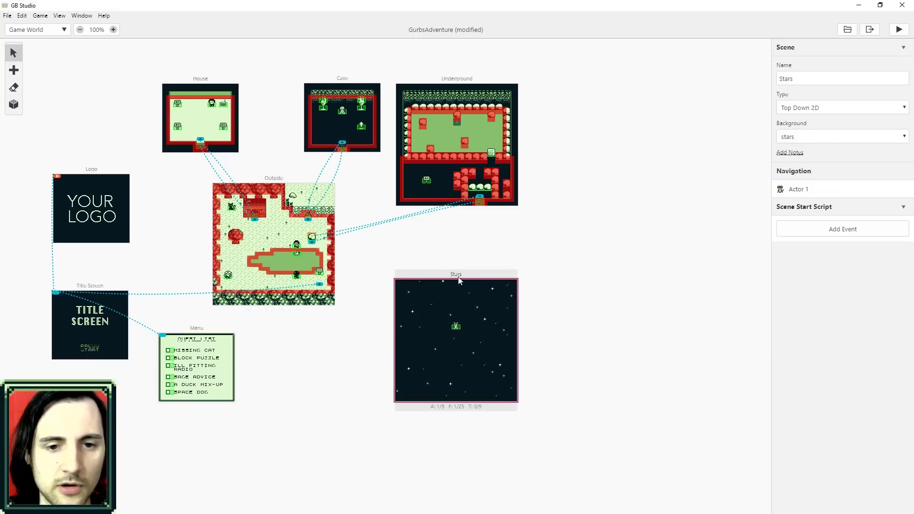
click(474, 267)
click(464, 278)
key(Delete)
Step: Delete the House scene and move the Cave scene into its place above Outside
click(349, 81)
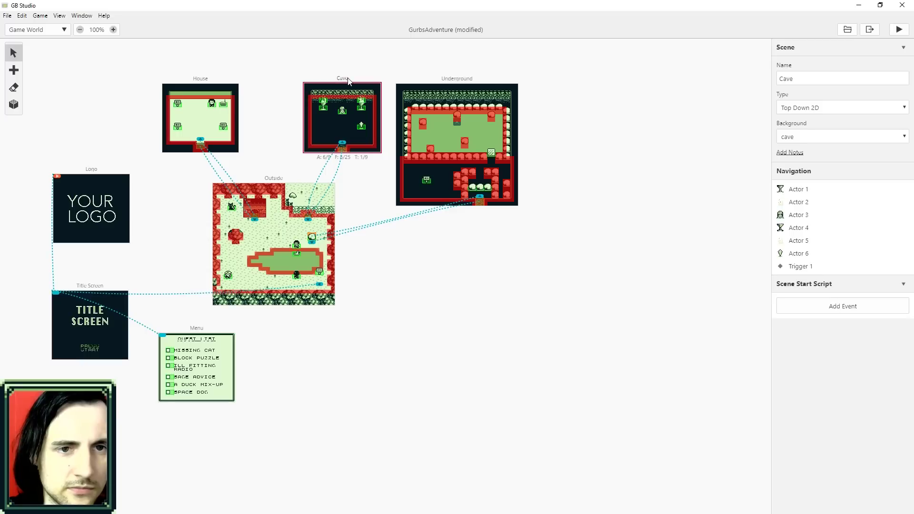
click(233, 86)
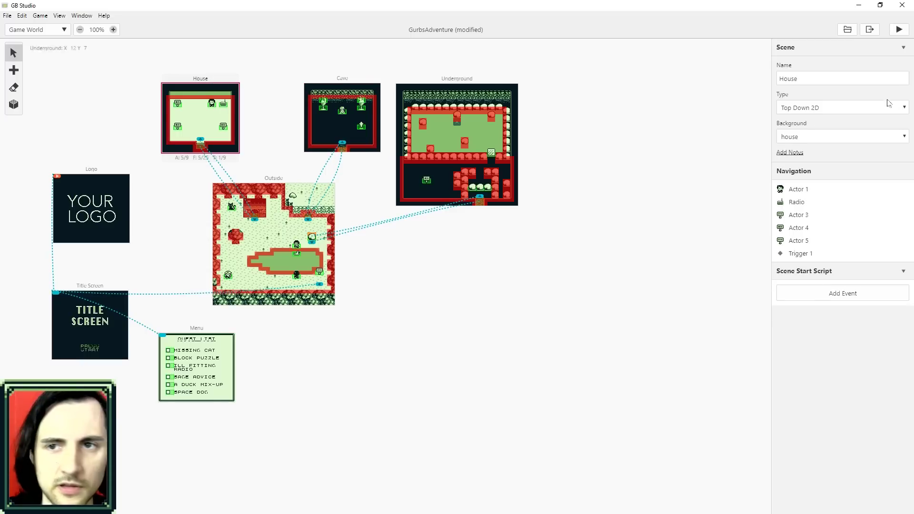
click(903, 48)
click(882, 80)
click(342, 79)
drag(343, 79, 201, 75)
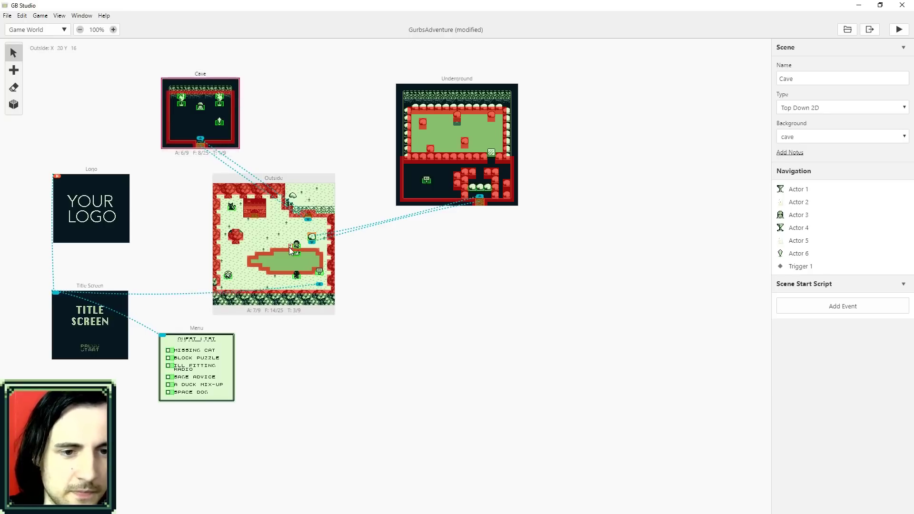
Step: Add a new scene in the empty space below the Underground scene
click(297, 278)
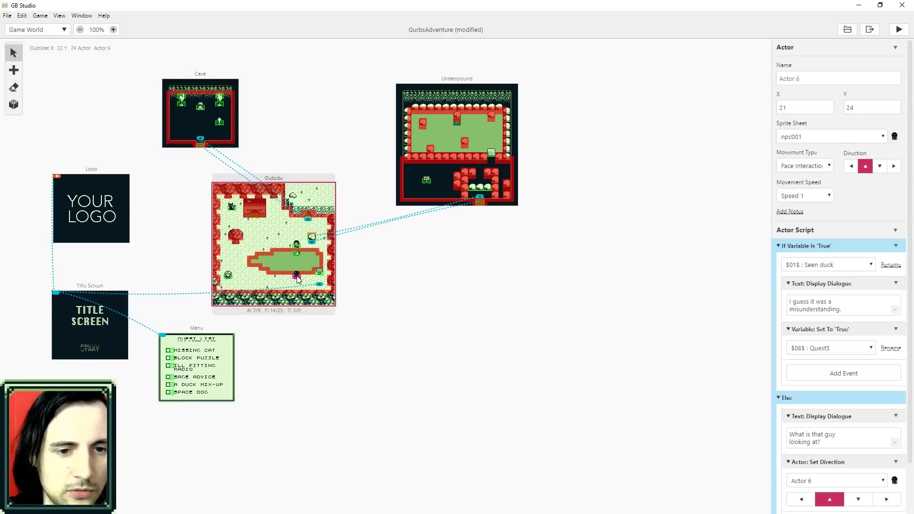
click(410, 286)
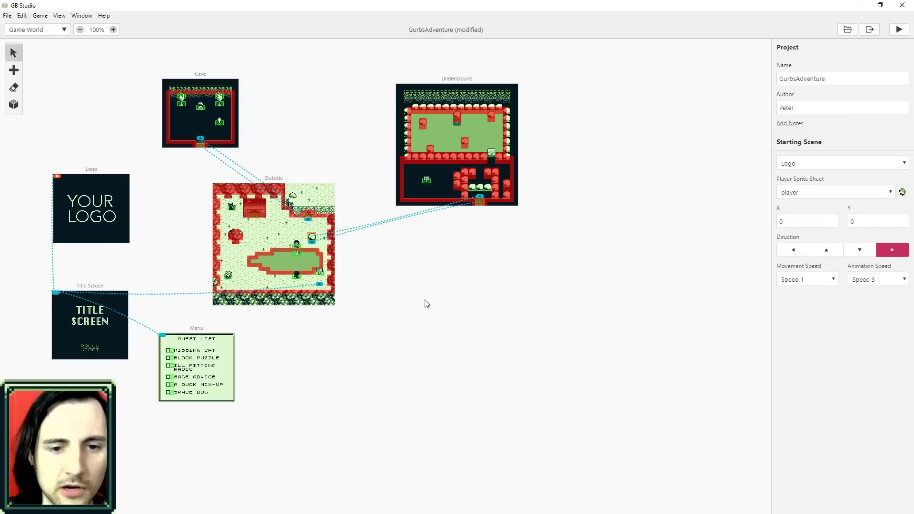
click(14, 70)
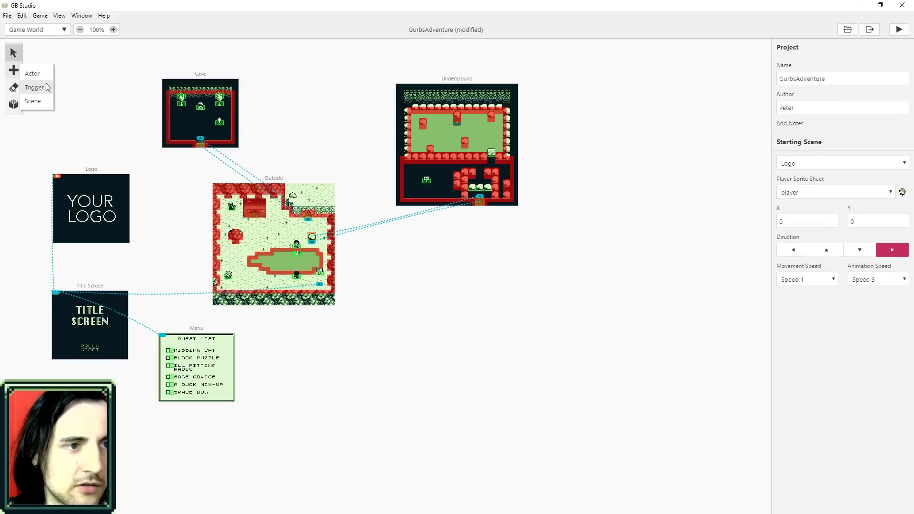
click(40, 101)
click(490, 335)
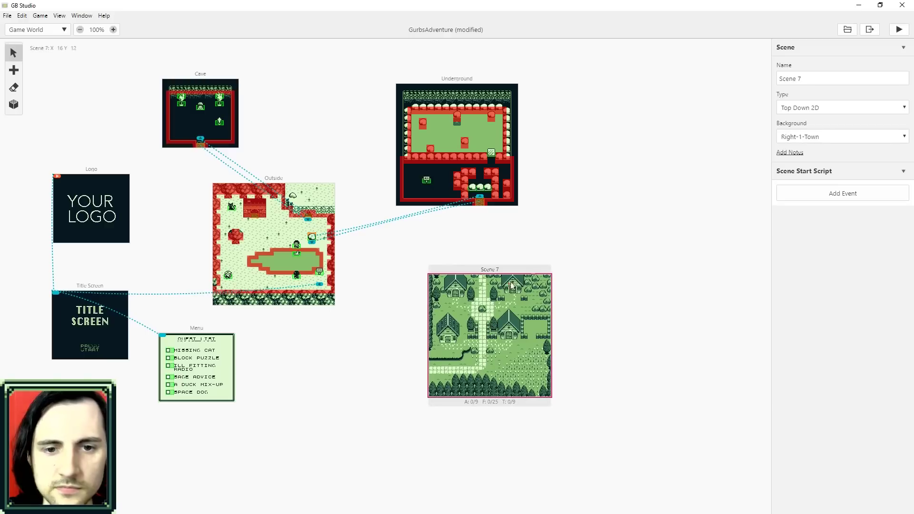
Step: Rename the new scene as "Refrance"
click(802, 80)
key(BackSpace)
key(BackSpace)
key(BackSpace)
key(BackSpace)
text(Refrance)
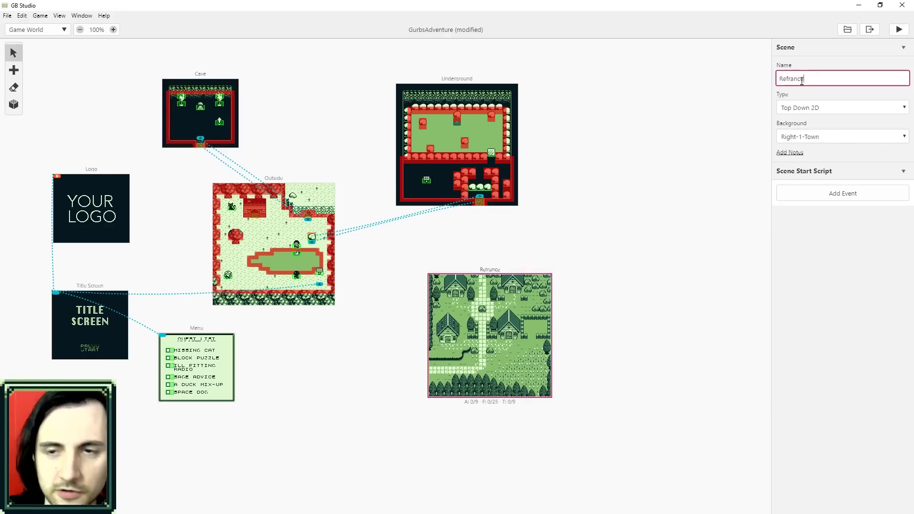
Step: Set the Refrance scene's background to Map-Start and move the scene farther right, away from the other scenes
click(834, 138)
click(828, 265)
drag(491, 270, 552, 271)
Step: Move the character actors and the cat from the Outside scene into a row along the Refrance scene's path
drag(296, 245, 327, 252)
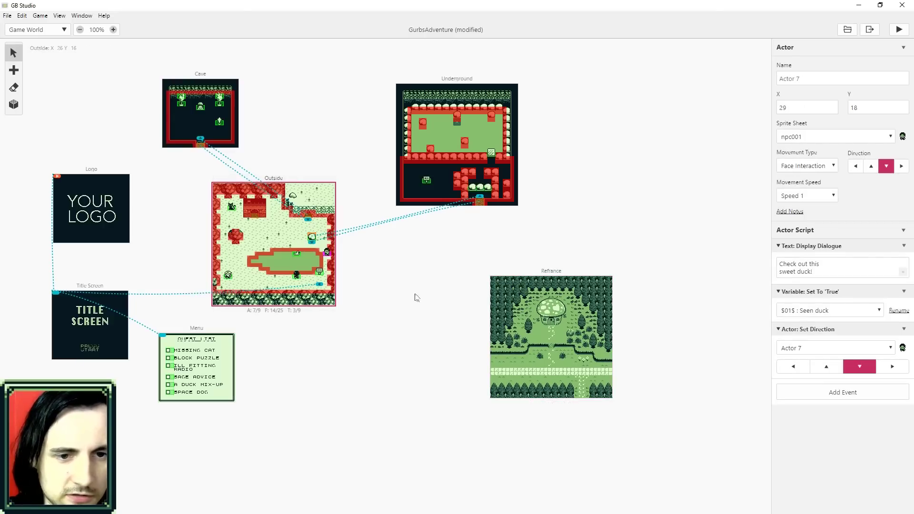
drag(470, 314, 525, 375)
click(509, 358)
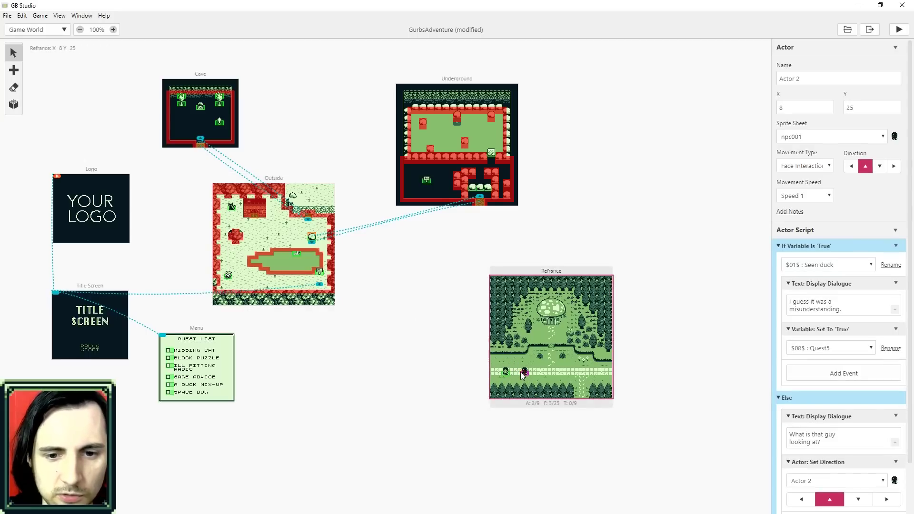
drag(228, 276, 543, 373)
drag(232, 207, 561, 374)
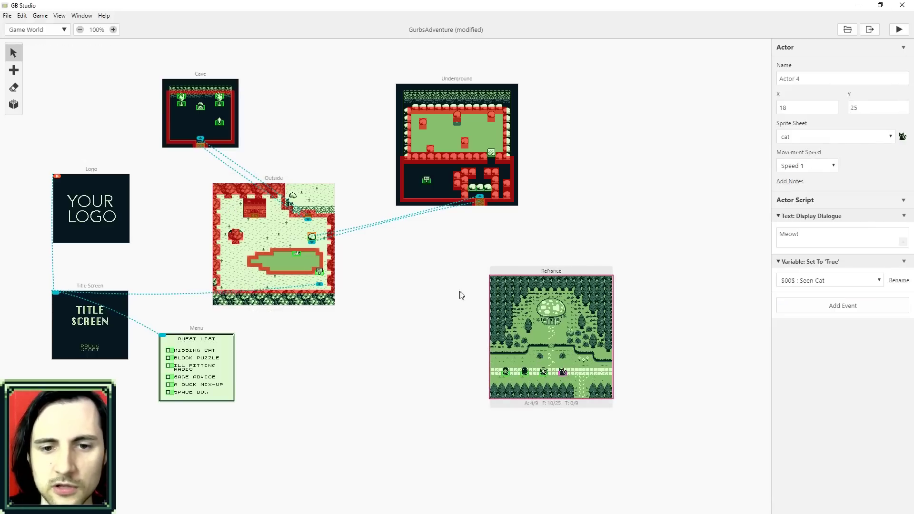
click(904, 263)
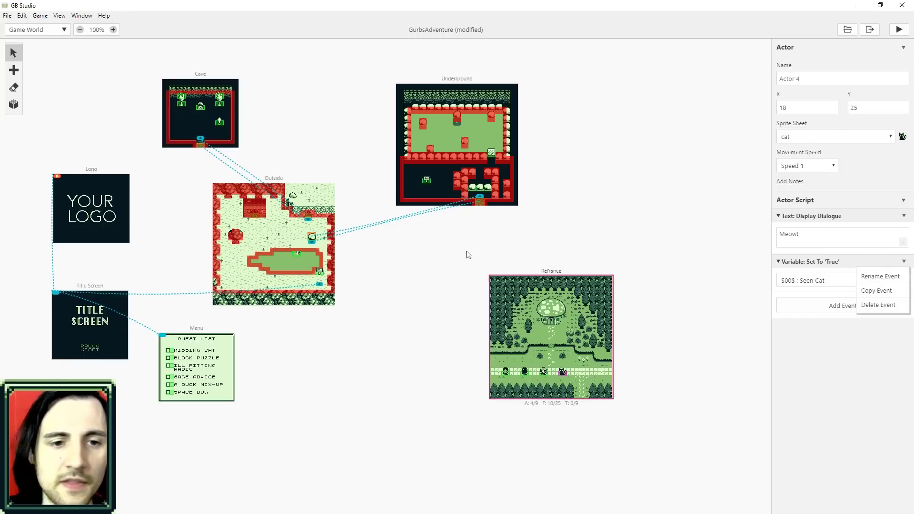
Step: Change the Outside scene's background to Map-Start and reposition the scene between Cave and Underground
drag(308, 230, 341, 238)
click(843, 137)
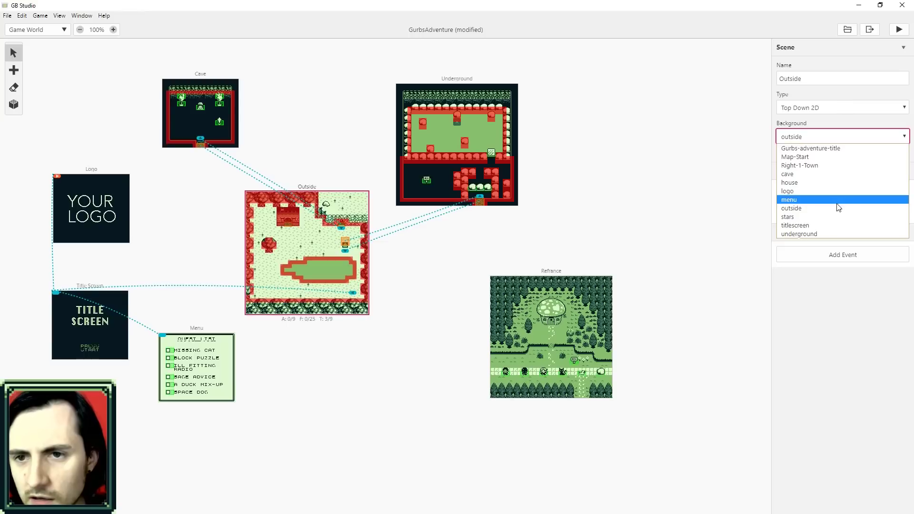
click(805, 157)
drag(336, 192, 314, 190)
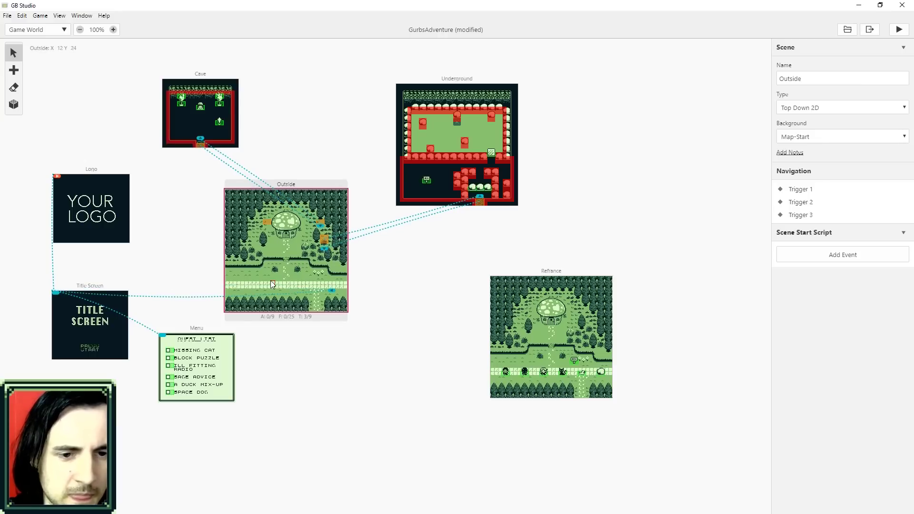
Step: Move the title-screen and cave arrival points and the cave entrance trigger to the mushroom house's door in Outside
mouse_move(330, 289)
mouse_down()
mouse_move(277, 279)
mouse_move(286, 249)
mouse_up()
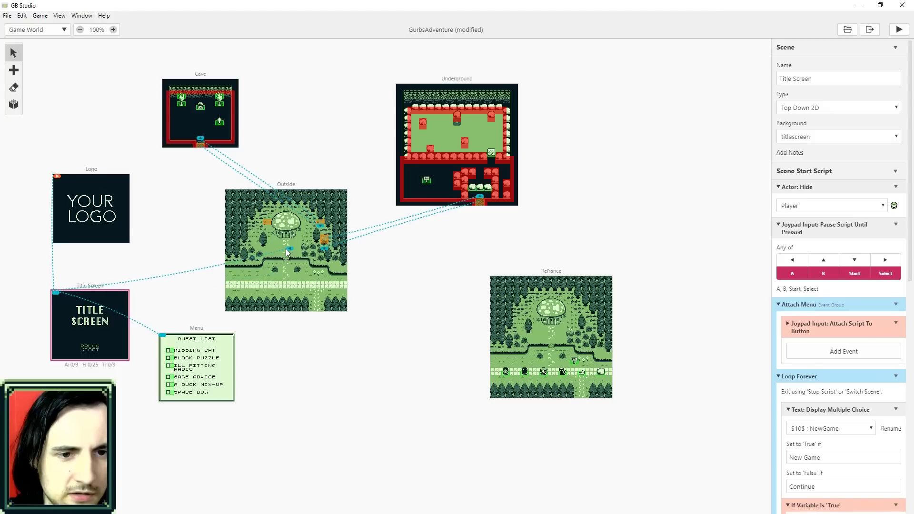
mouse_move(322, 225)
mouse_down()
mouse_move(268, 223)
mouse_move(257, 243)
mouse_move(319, 229)
mouse_up()
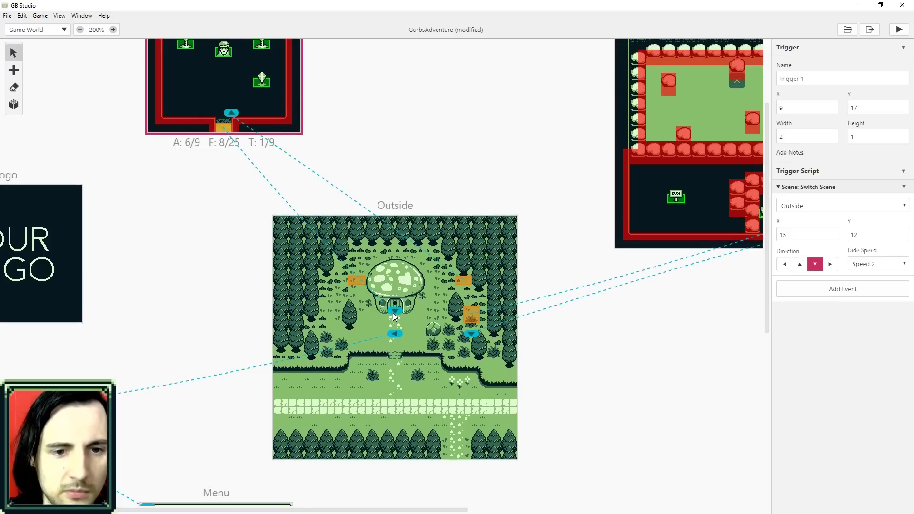
drag(393, 314, 393, 321)
drag(463, 281, 392, 312)
click(361, 282)
Step: Playtest the game by walking the player around the mushroom house and through its door
key(Left)
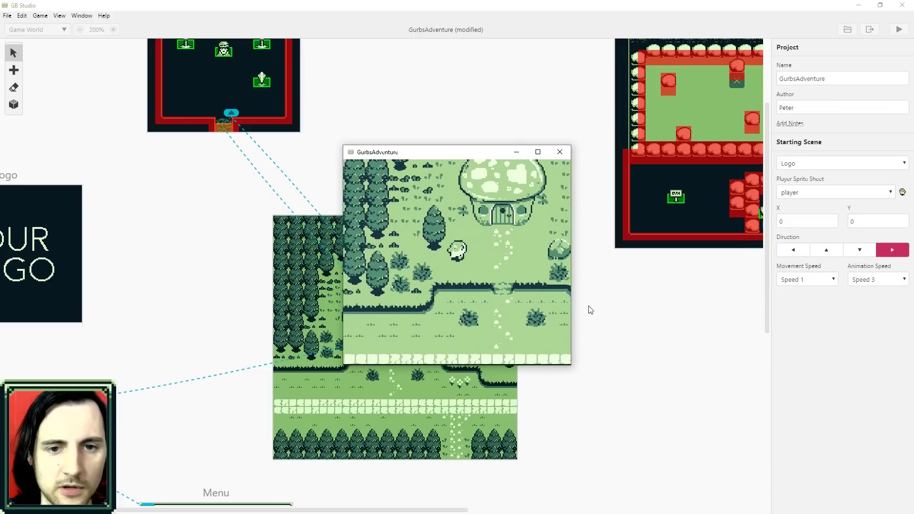
key(Right)
key(Right)
key(Up)
key(Down)
key(Left)
key(Up)
key(Left)
key(Down)
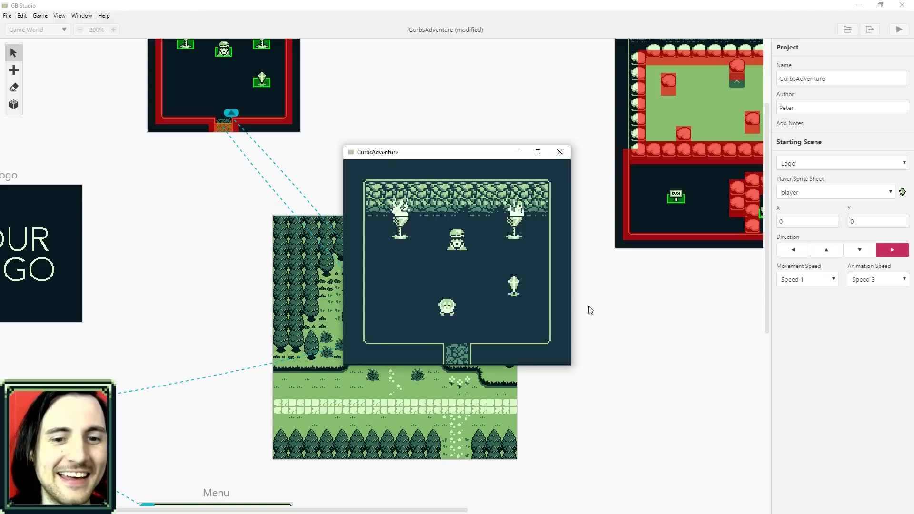
Step: Walk the player around the cave interior and back out through its exit to test the return connection
key(Left)
key(Up)
key(Right)
key(Down)
key(Right)
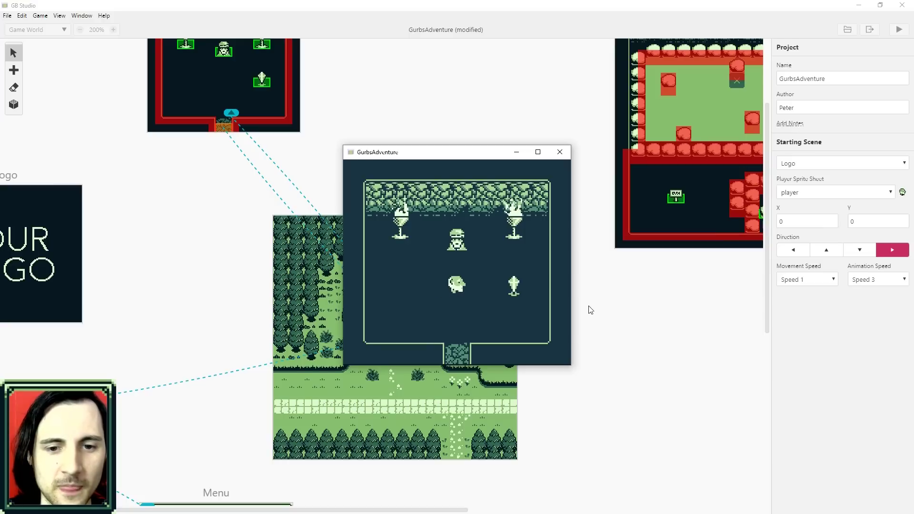
key(Down)
key(Down)
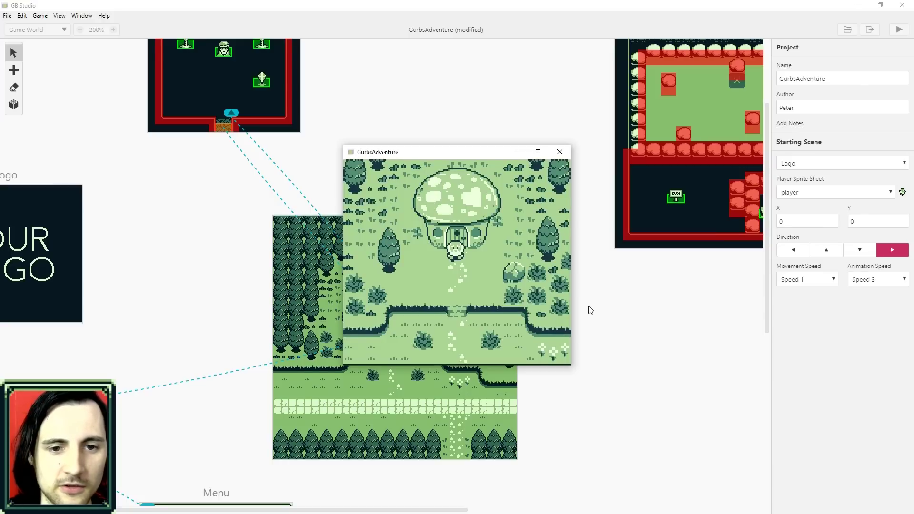
key(Down)
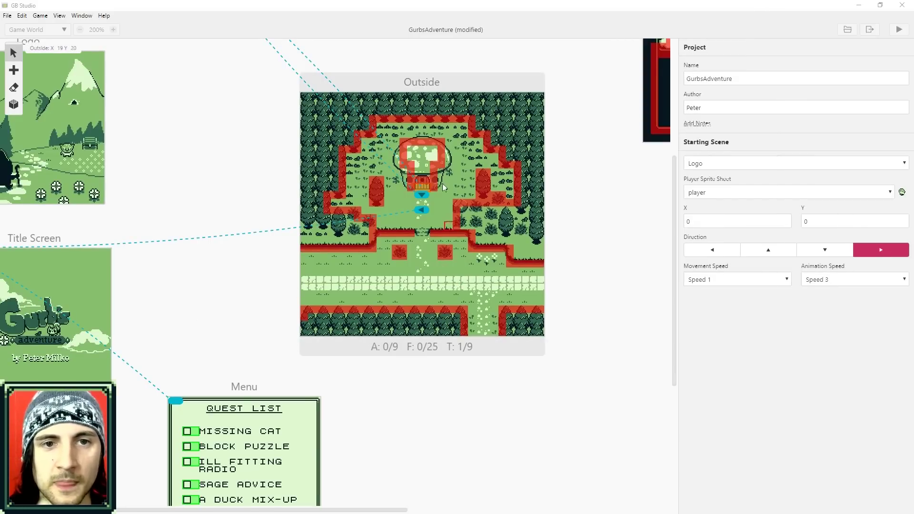
Step: Add the note "Starting Area" to the Outside scene
click(439, 82)
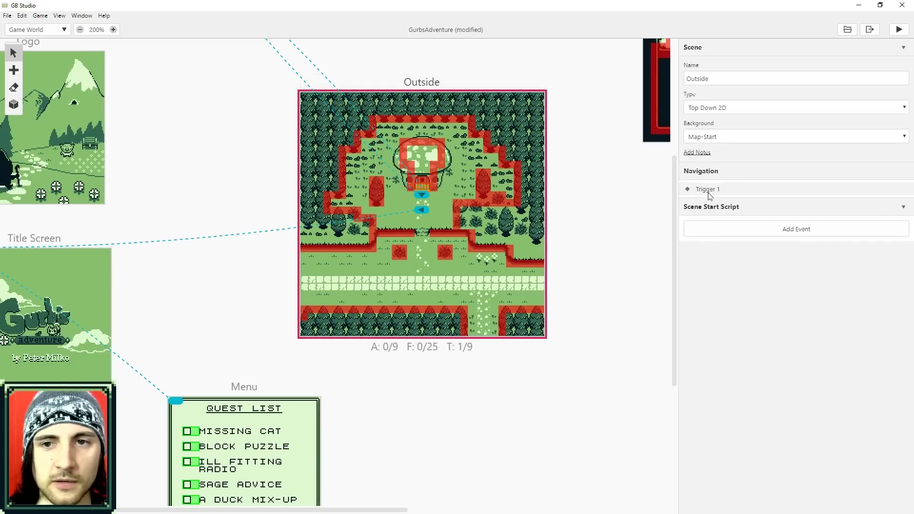
click(699, 153)
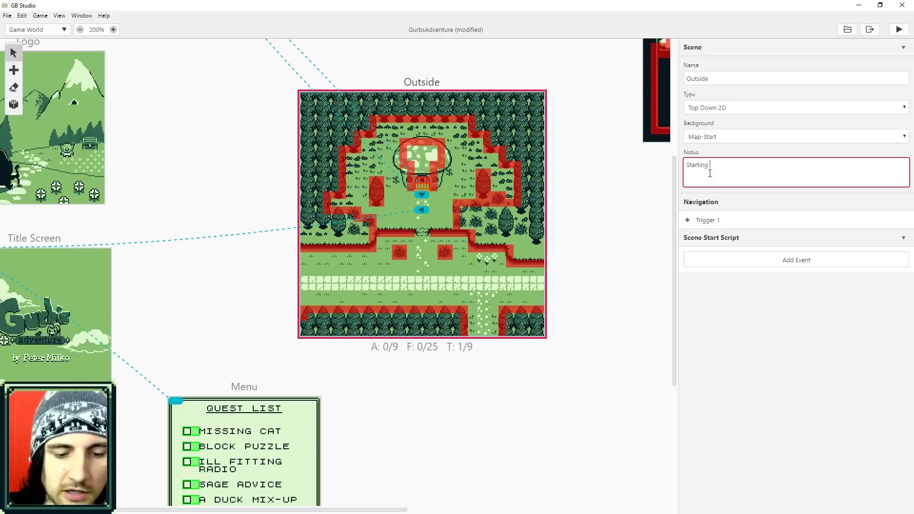
text(Starting Area)
click(761, 341)
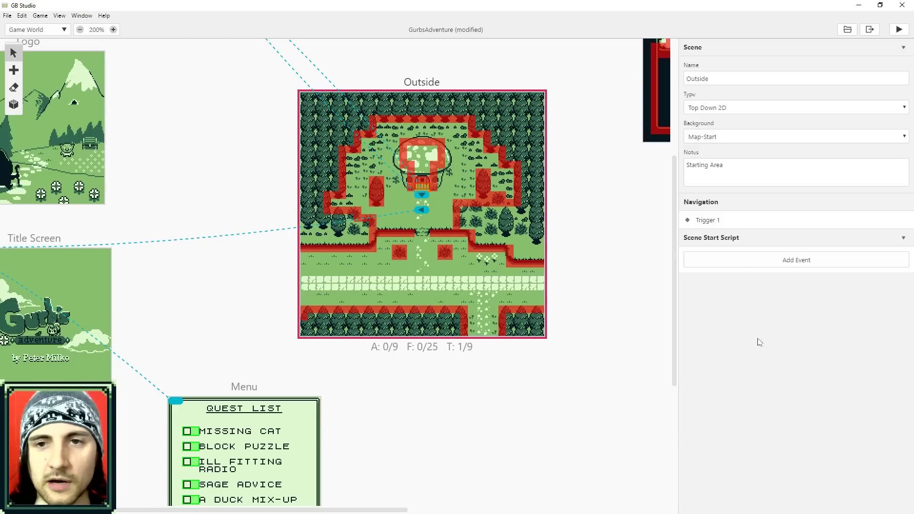
double_click(716, 79)
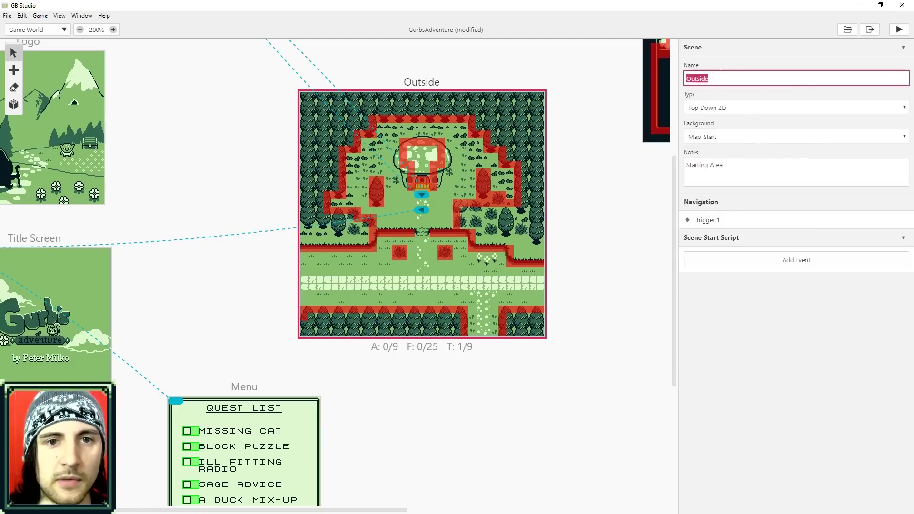
text(Start)
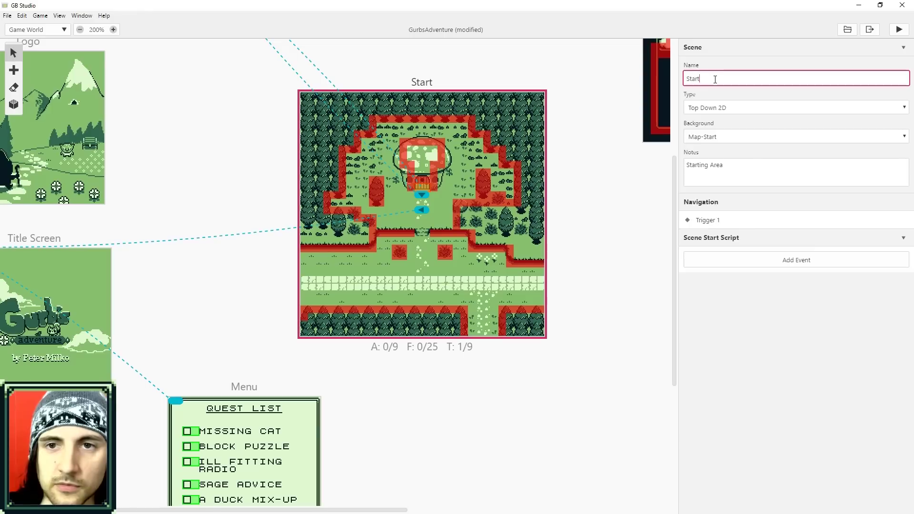
text(ing re)
key(BackSpace)
key(BackSpace)
text(A)
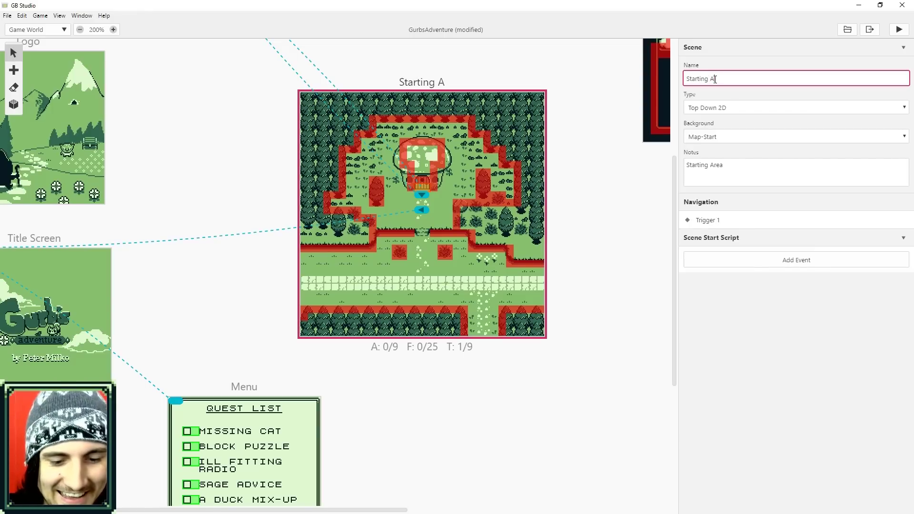
Step: Rename the mushroom house scene as "Burbs House"
key(BackSpace)
key(BackSpace)
key(BackSpace)
key(BackSpace)
key(BackSpace)
key(BackSpace)
key(BackSpace)
key(BackSpace)
key(BackSpace)
key(BackSpace)
text(Bu)
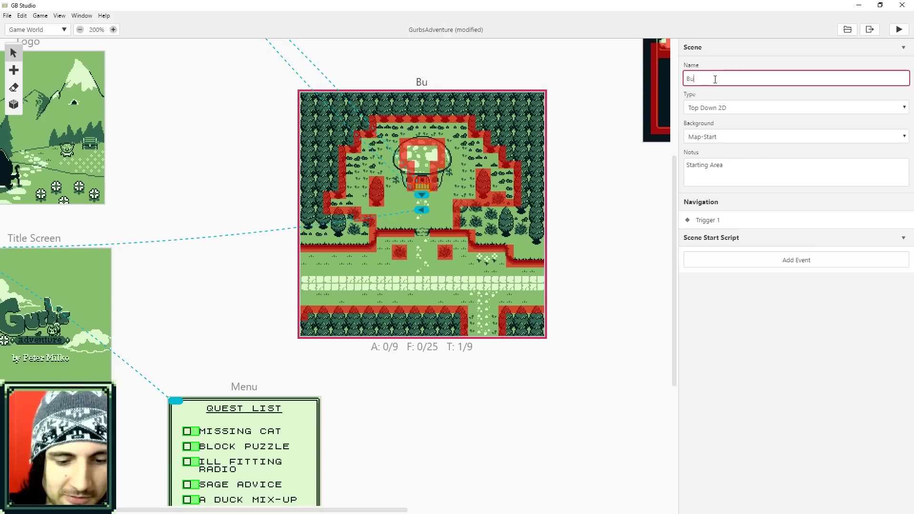
text(rbs House)
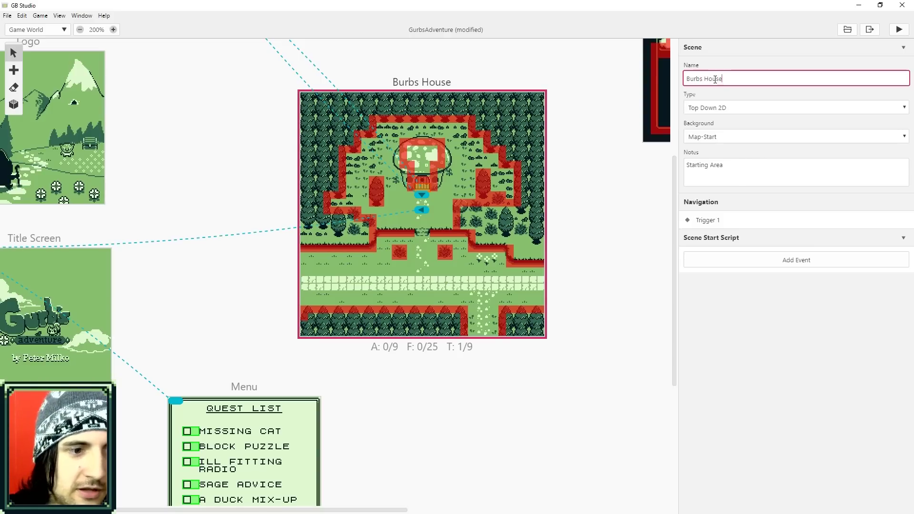
click(779, 369)
Step: Clear the text from the Burbs House scene's notes
drag(729, 167, 670, 165)
key(BackSpace)
click(838, 355)
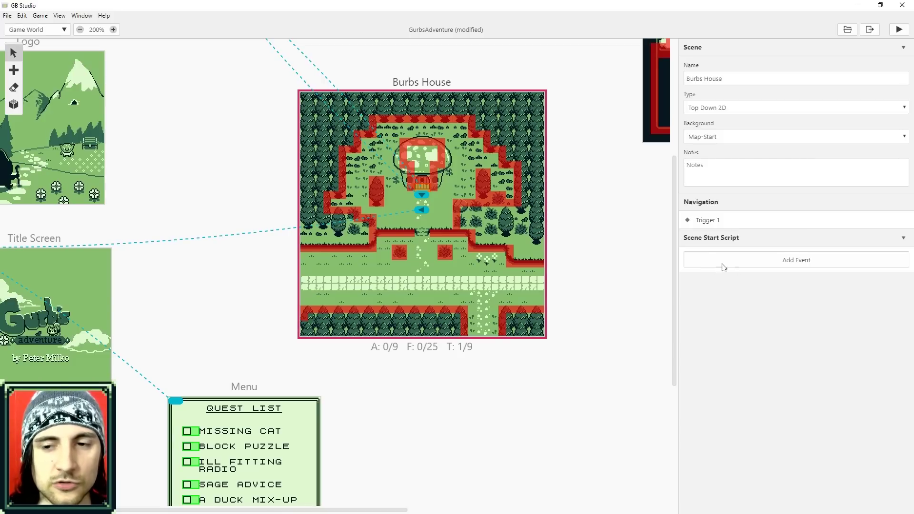
Step: Look through the events available for the Burbs House scene's start script
click(768, 266)
click(459, 36)
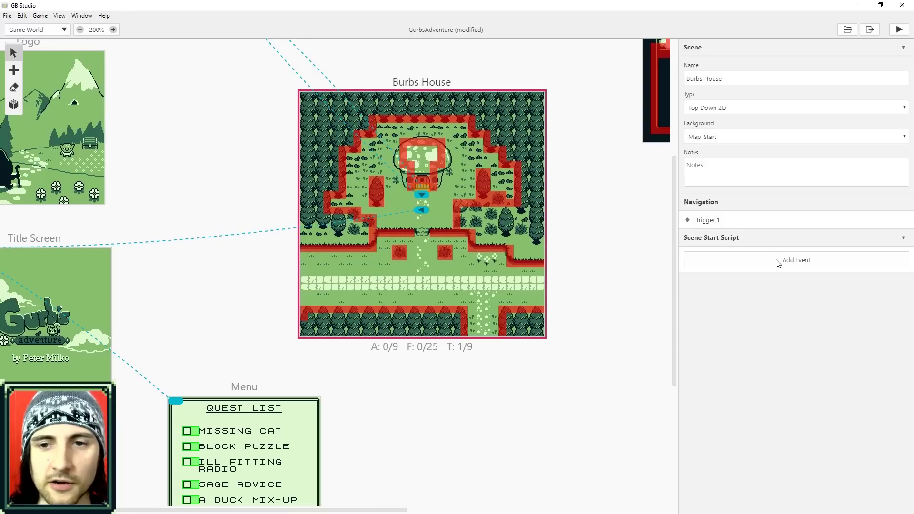
click(778, 263)
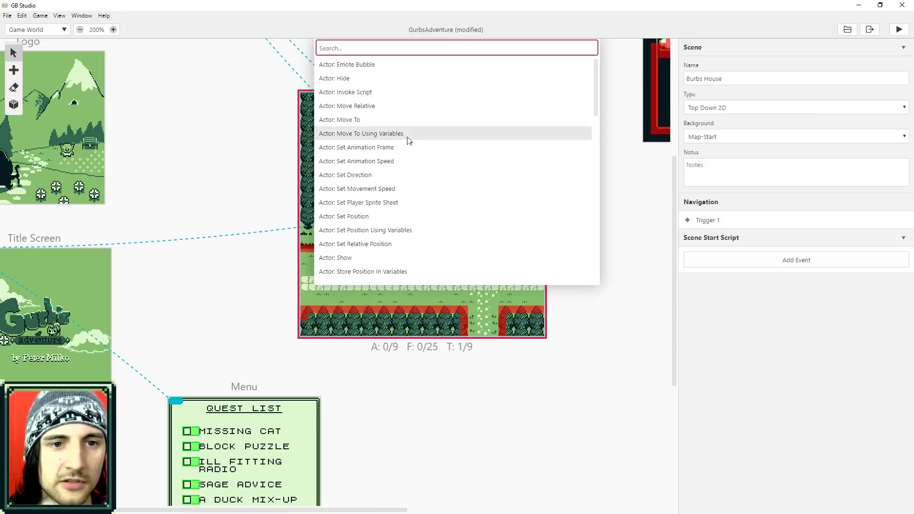
scroll(413, 267, down, 1)
scroll(413, 266, down, 6)
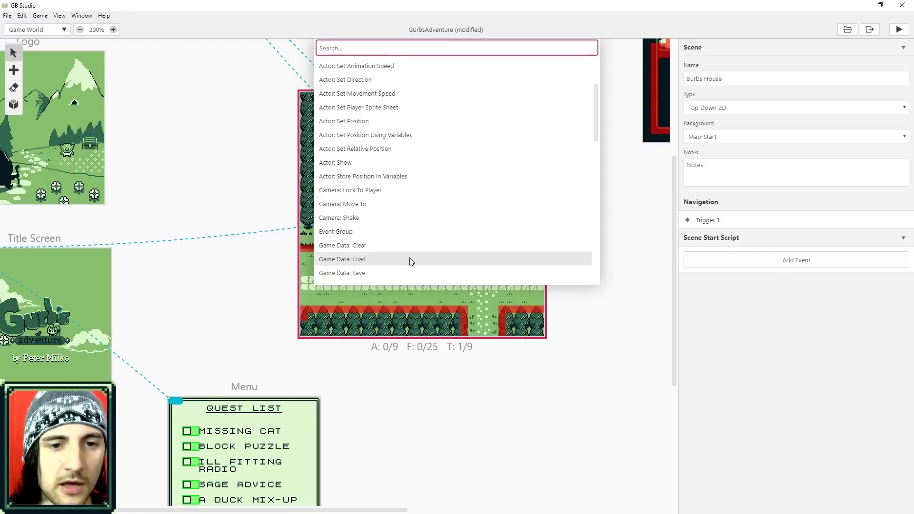
scroll(411, 262, down, 5)
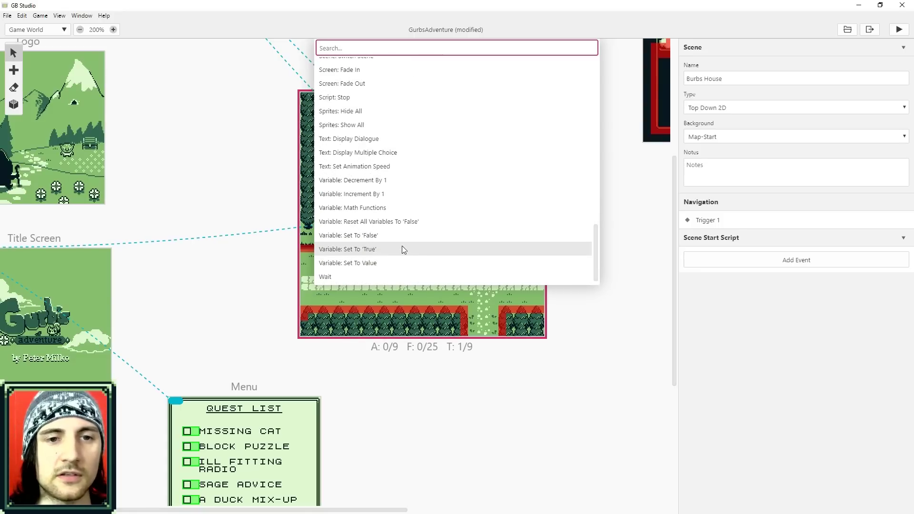
scroll(401, 244, up, 3)
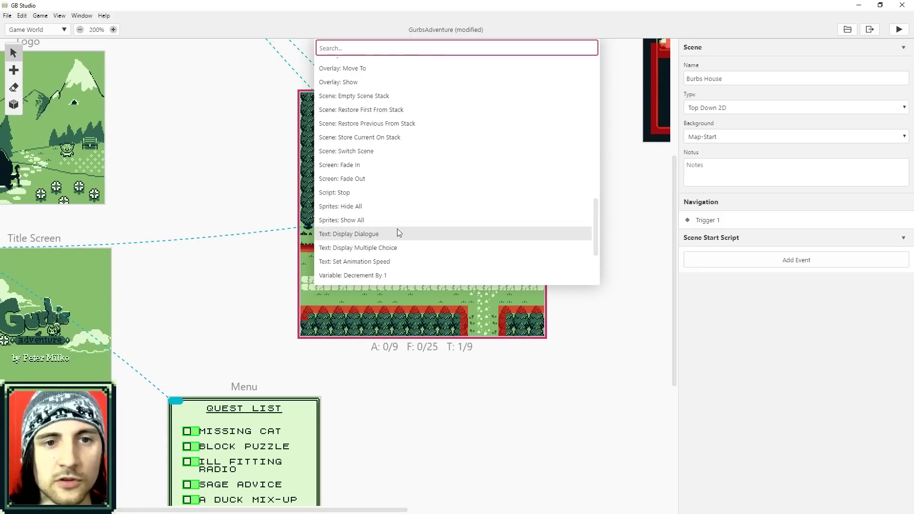
scroll(400, 232, up, 10)
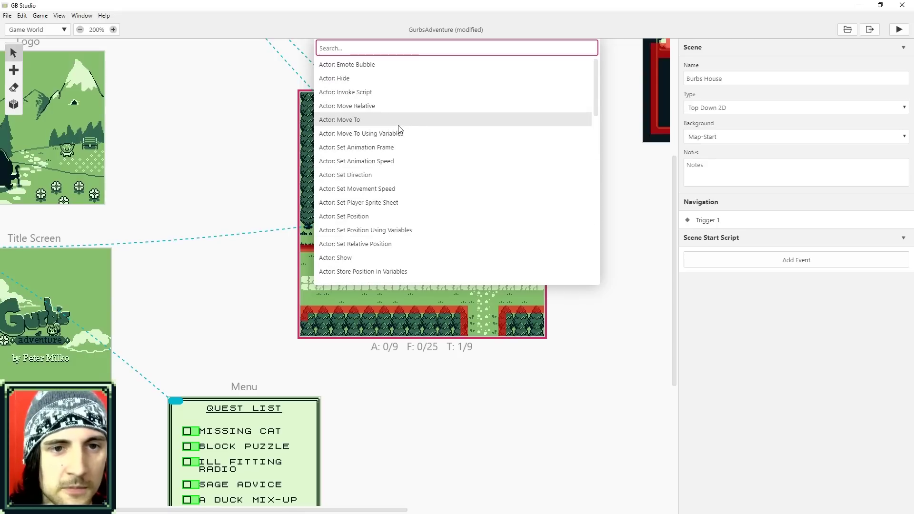
Step: Add a Text: Display Dialogue event reading "This is working" to the Burbs House scene's start script
scroll(404, 204, down, 10)
scroll(406, 214, down, 5)
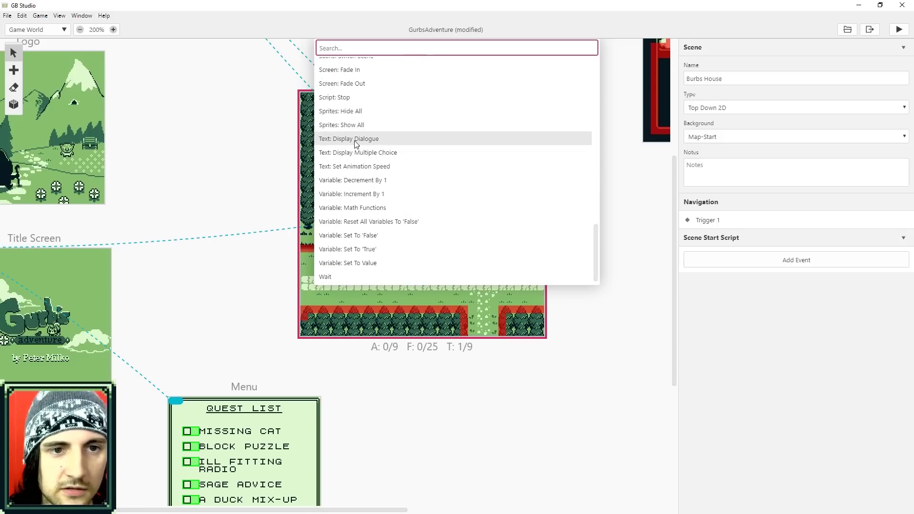
click(355, 139)
click(716, 277)
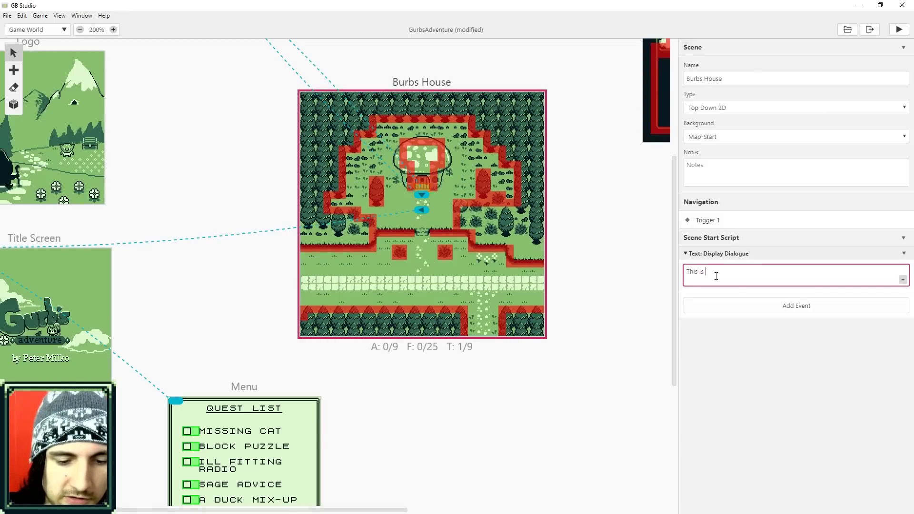
text(This is working)
click(744, 354)
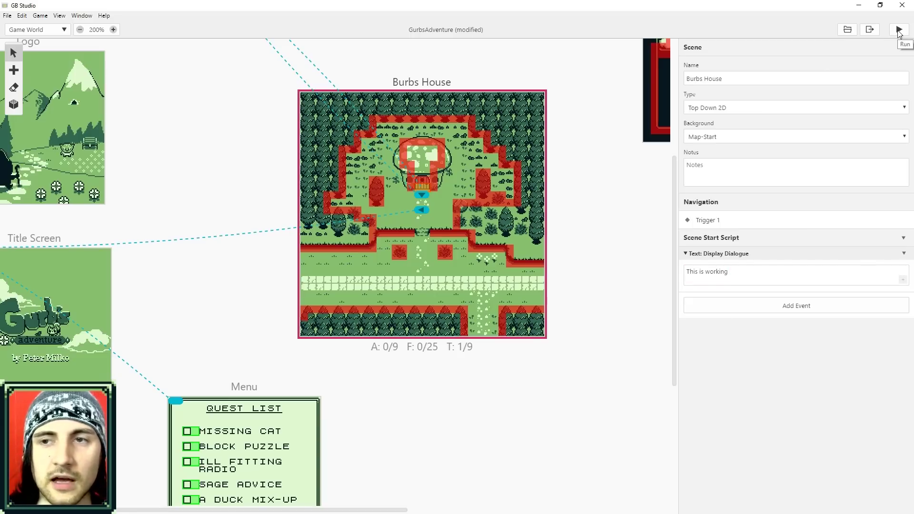
Step: Run the game, start it from the title screen, dismiss the opening dialogue and walk the player around, ending with the game closed
click(900, 30)
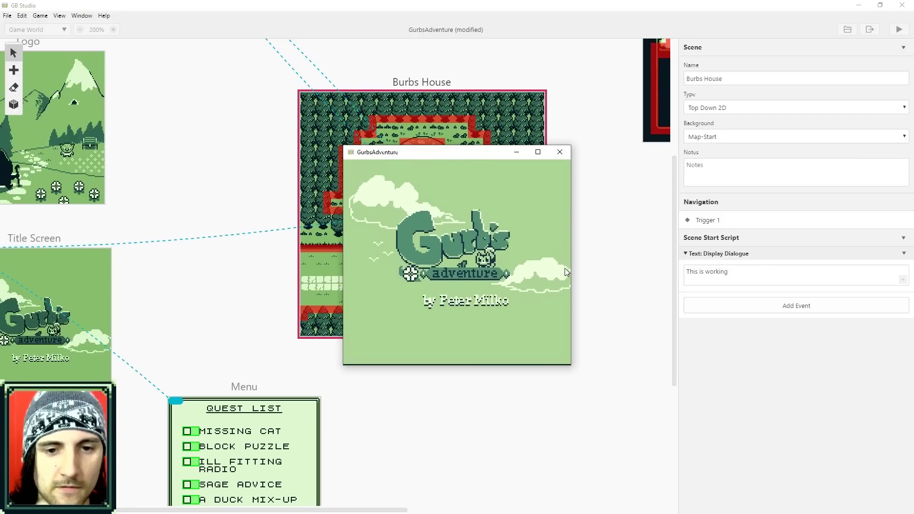
key(Return)
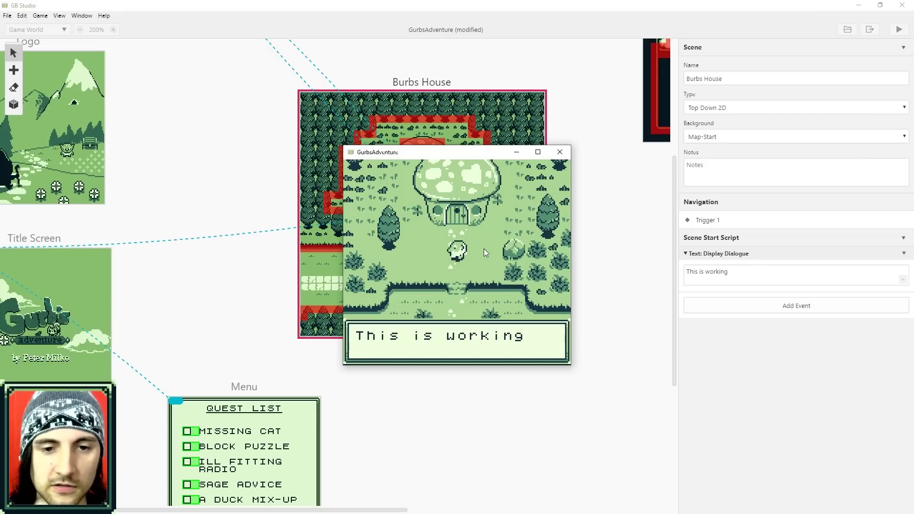
key(z)
key(Left)
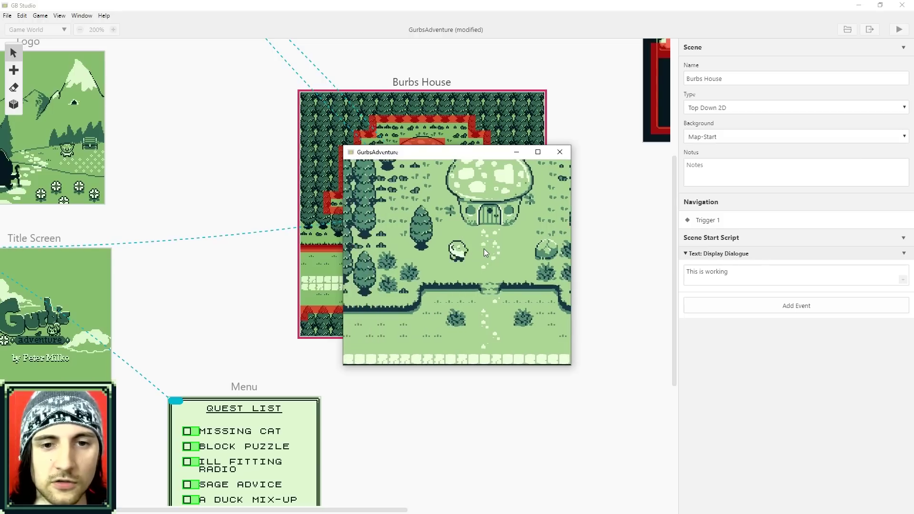
key(Right)
key(Down)
click(560, 152)
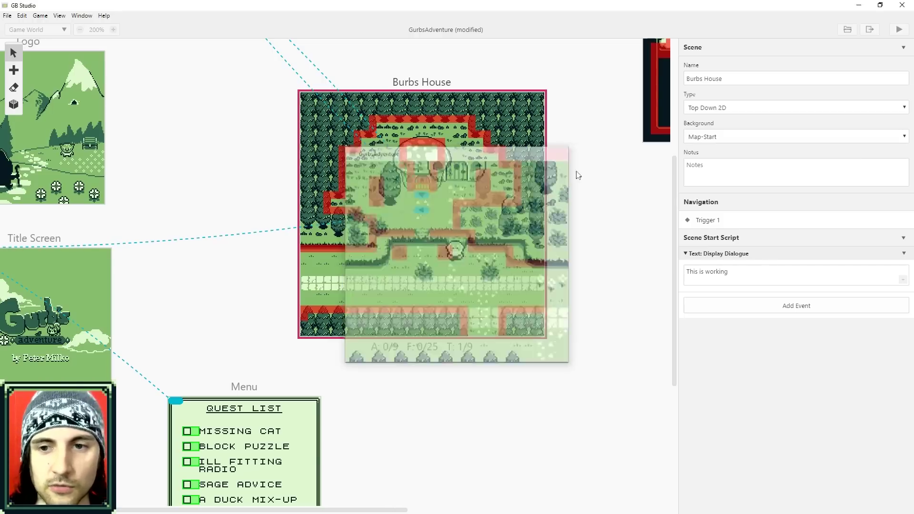
Step: Change the start script's dialogue text to "Gurbs is looking for his hat." on two lines
drag(730, 272, 688, 275)
text(Gurb)
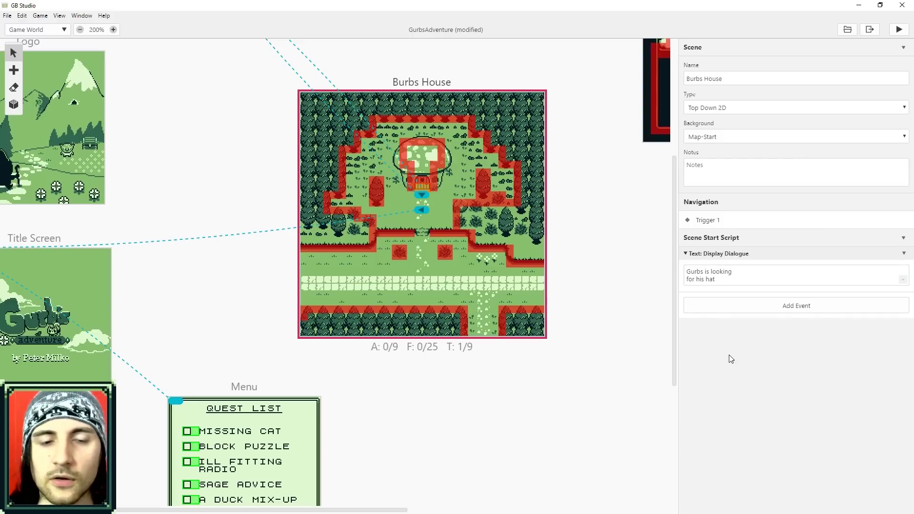
click(718, 280)
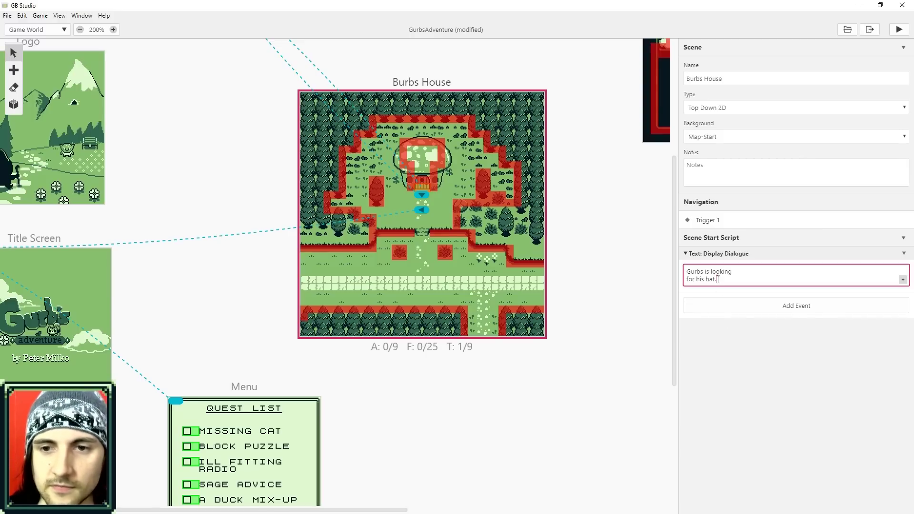
Step: Collapse and expand the Display Dialogue event, and delete it from the Burbs House start script
click(686, 254)
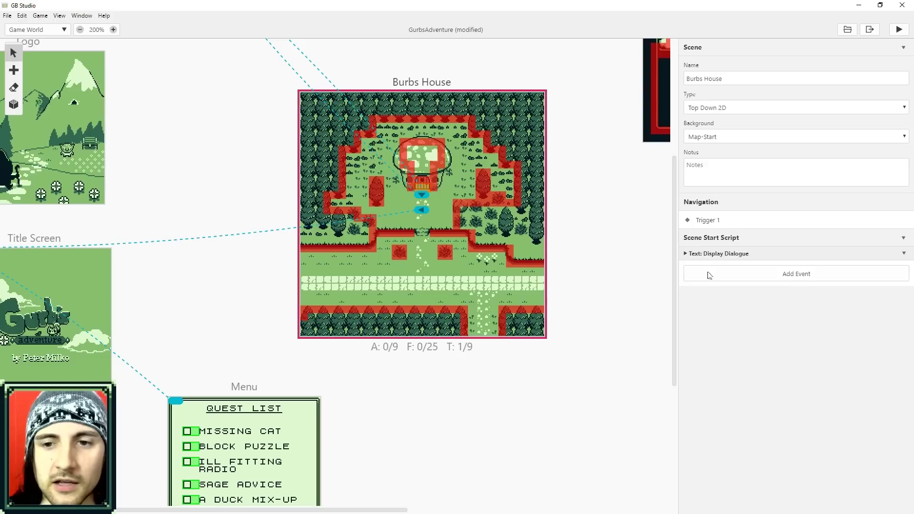
click(686, 254)
click(687, 254)
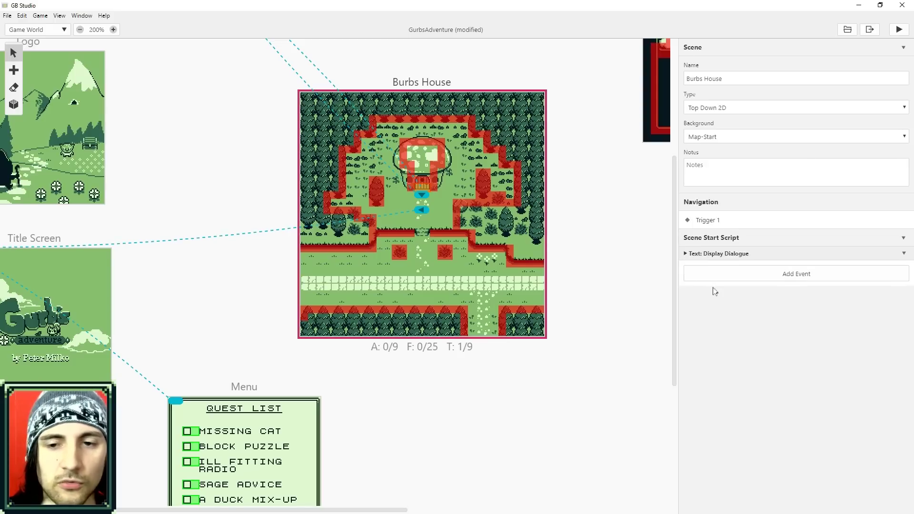
click(686, 254)
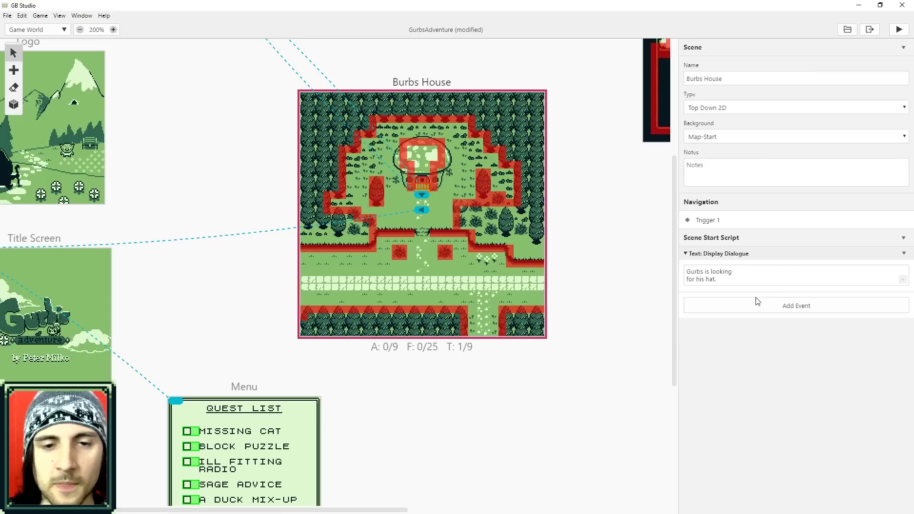
click(904, 254)
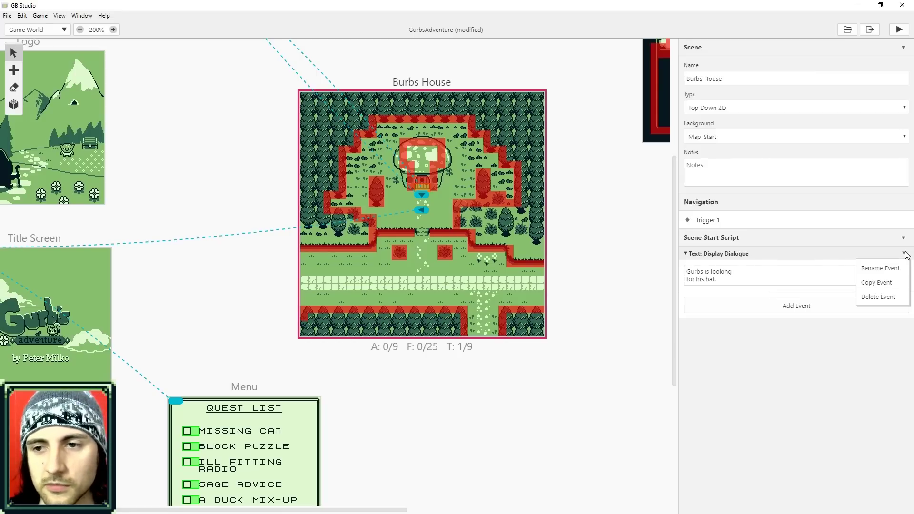
click(877, 297)
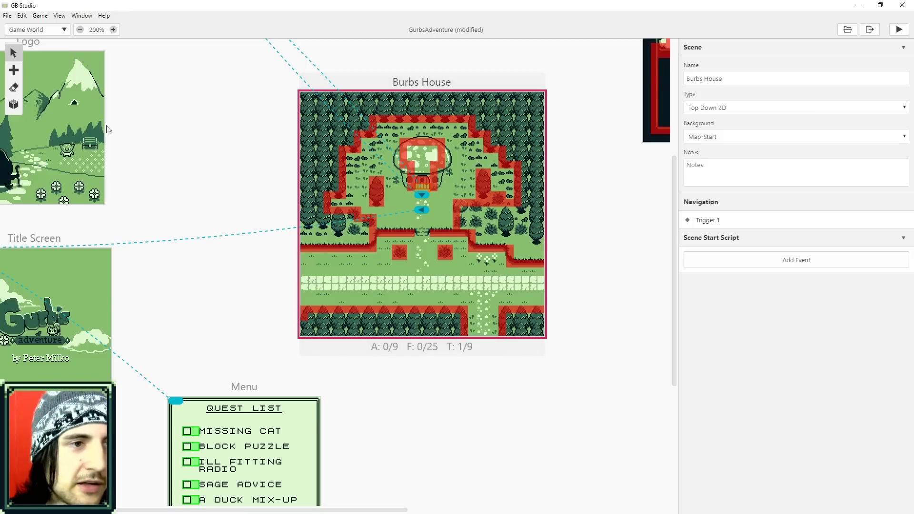
Step: Add an actor to the Burbs House scene at X 15, Y 23, just above the stone road
click(13, 70)
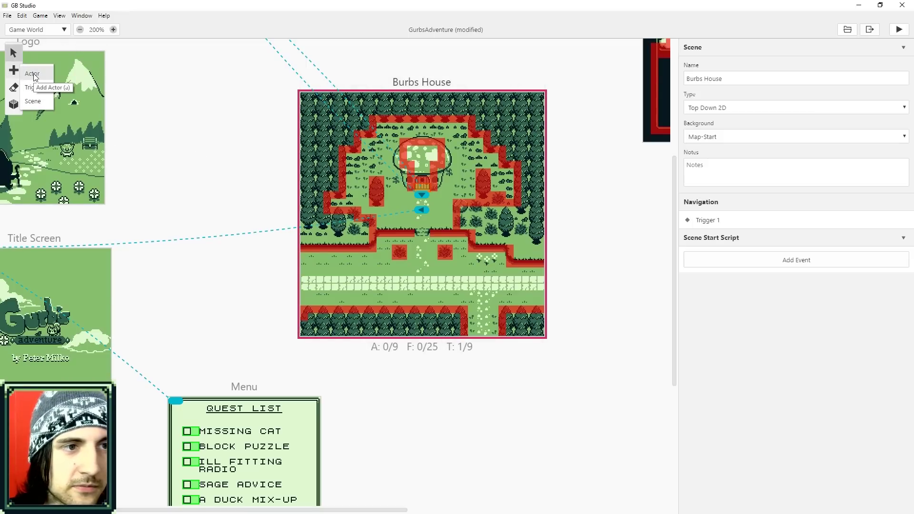
click(33, 74)
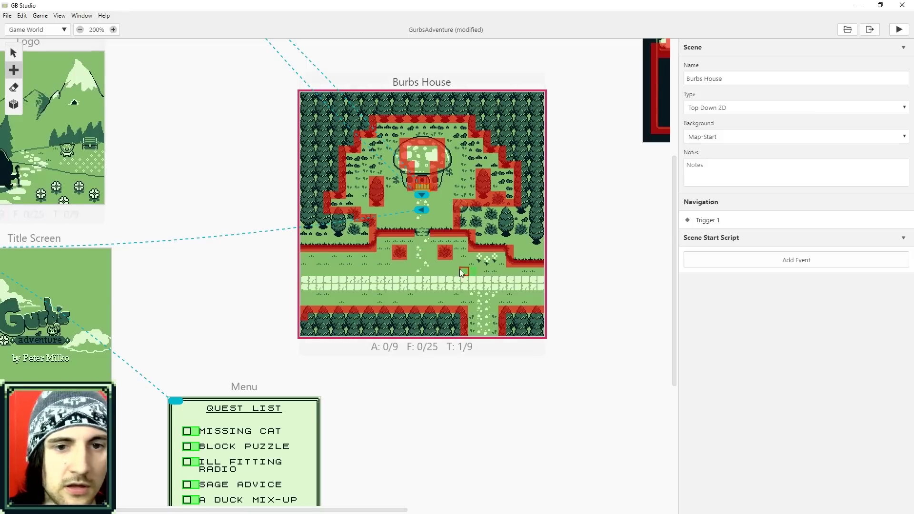
click(420, 272)
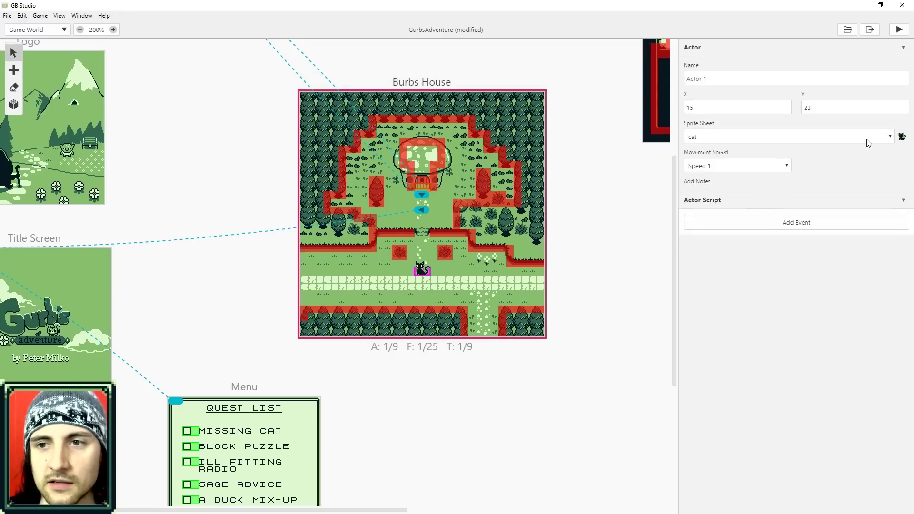
Step: Look over the available sprite sheets and assign npc003 to the new actor
click(891, 138)
click(804, 358)
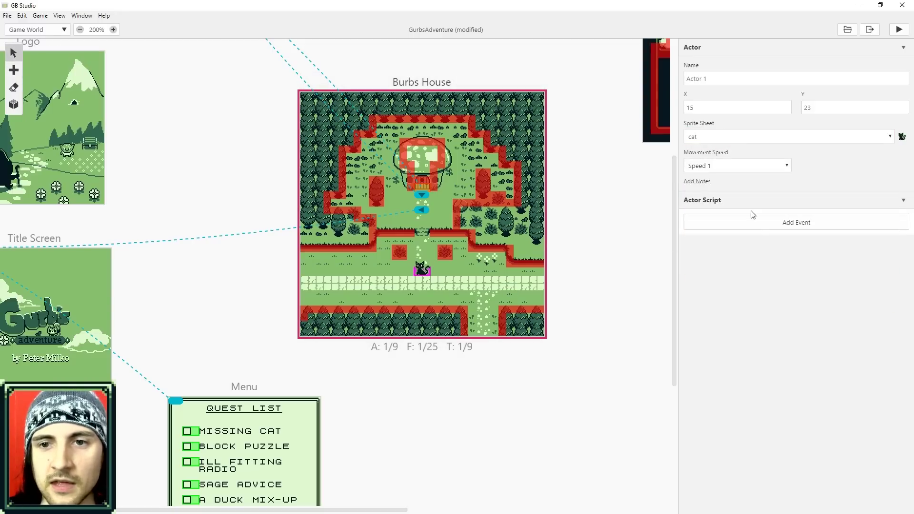
click(890, 138)
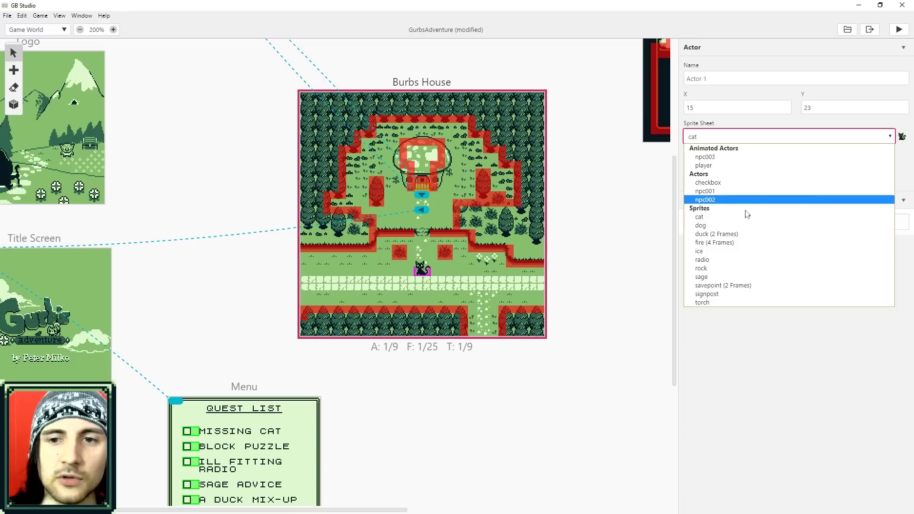
click(794, 362)
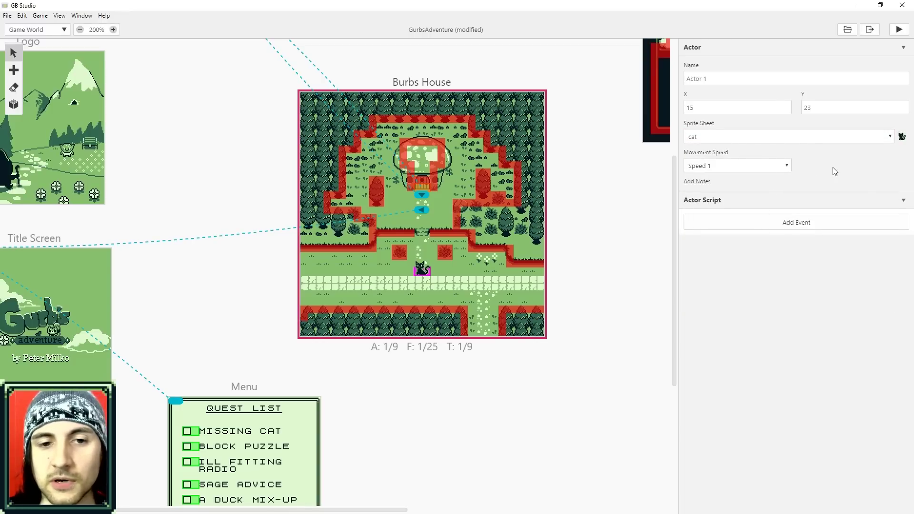
click(866, 137)
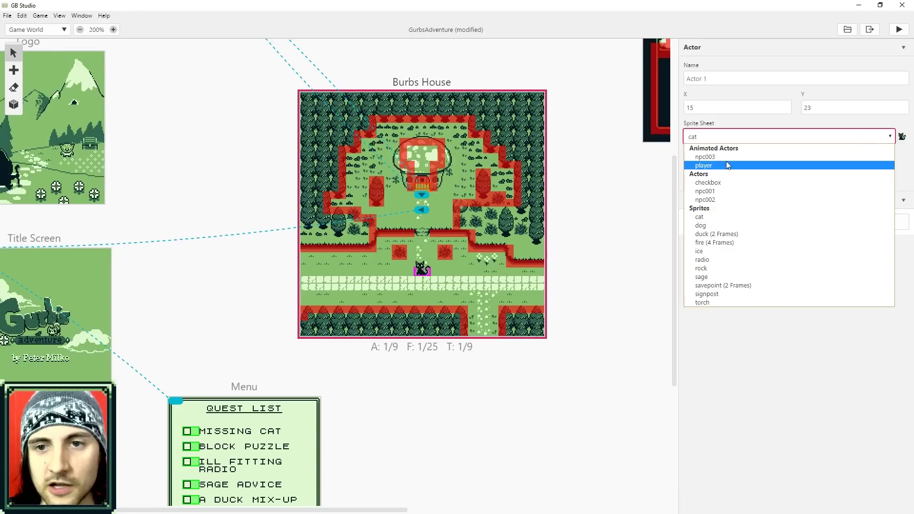
click(715, 158)
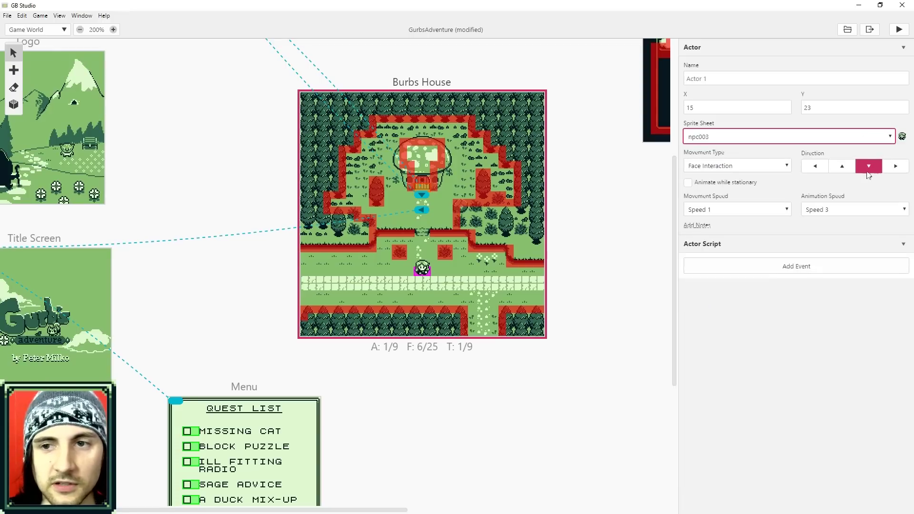
Step: Try the actor's facing directions, ending on right, and set its movement type to Random Walk
click(822, 169)
click(848, 167)
click(869, 169)
click(887, 169)
click(849, 171)
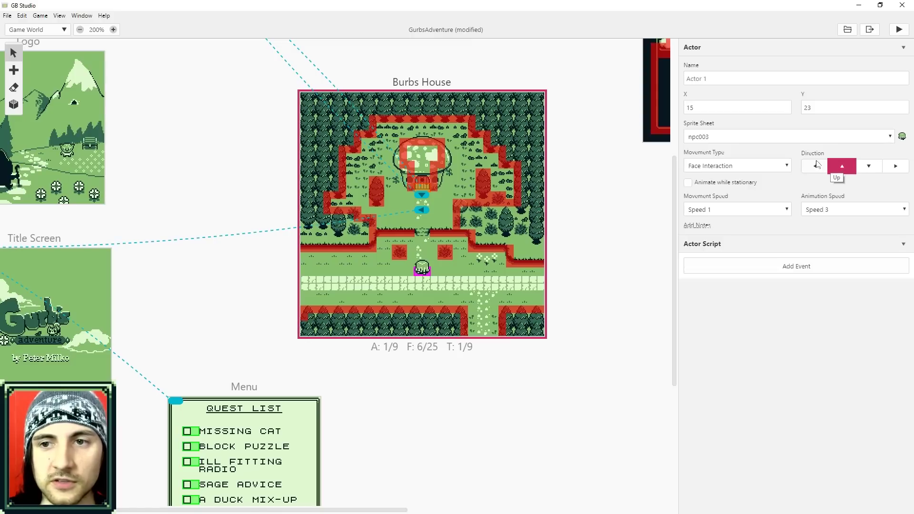
click(815, 167)
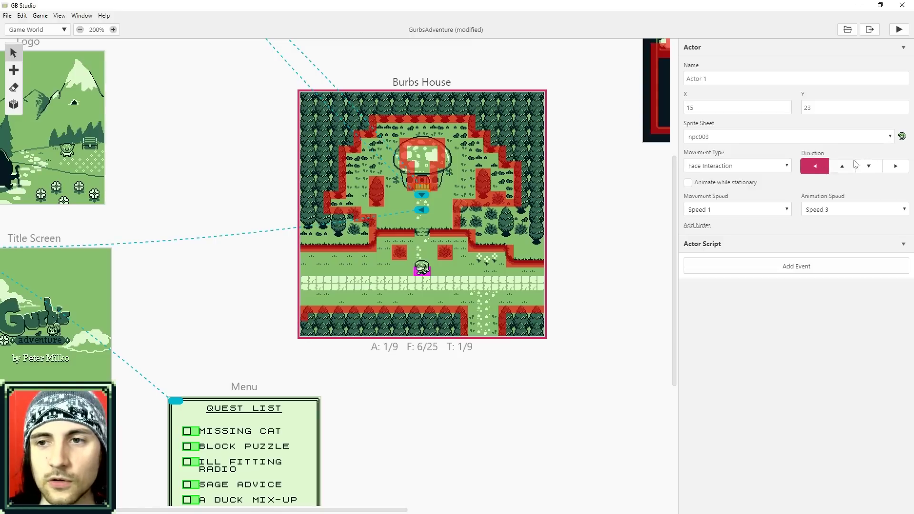
click(844, 168)
click(867, 167)
click(895, 166)
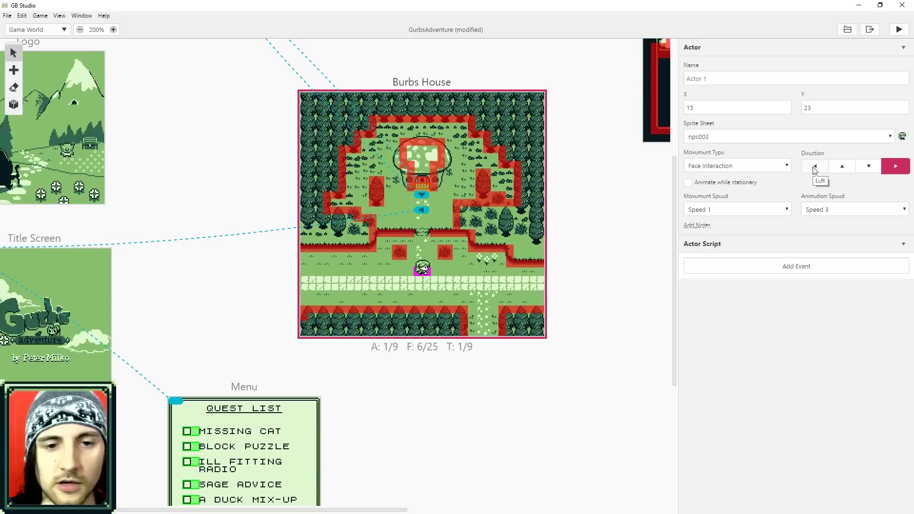
click(787, 167)
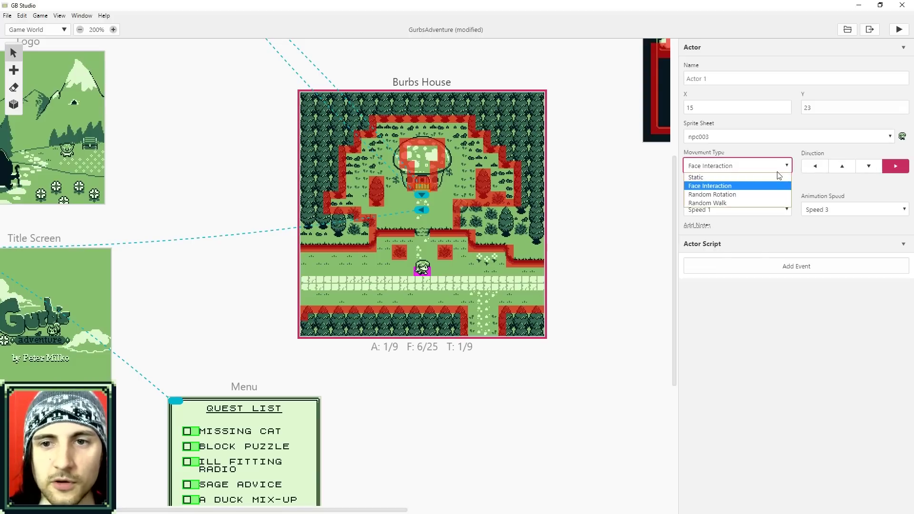
click(747, 205)
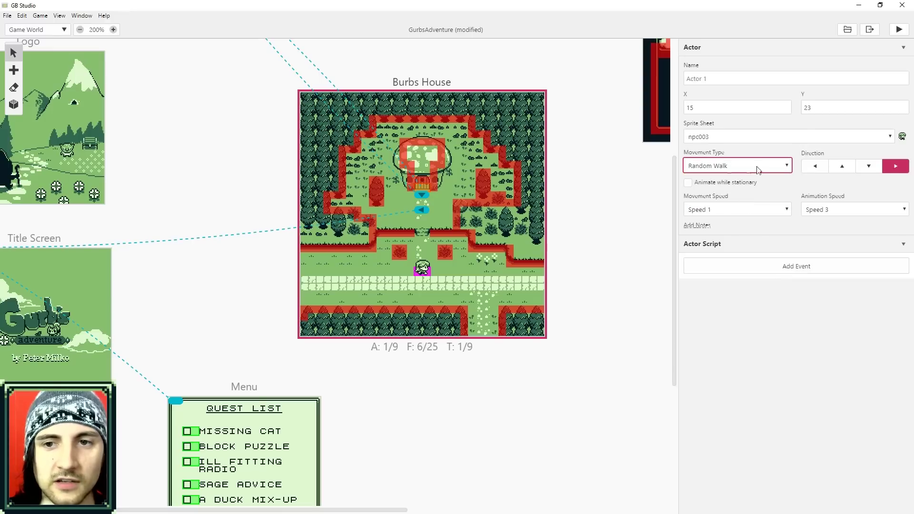
Step: Run the game and walk the player down and around the wandering actor to check its random movement
click(900, 31)
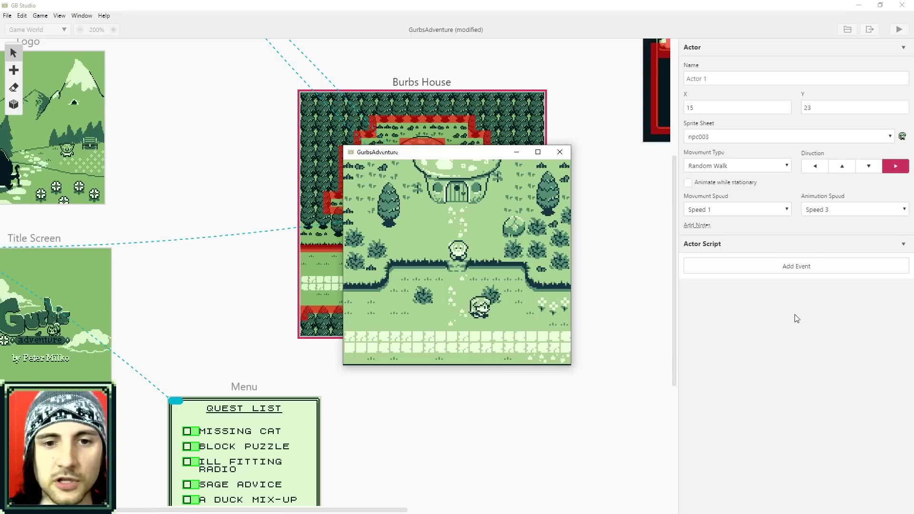
key(Down)
key(Right)
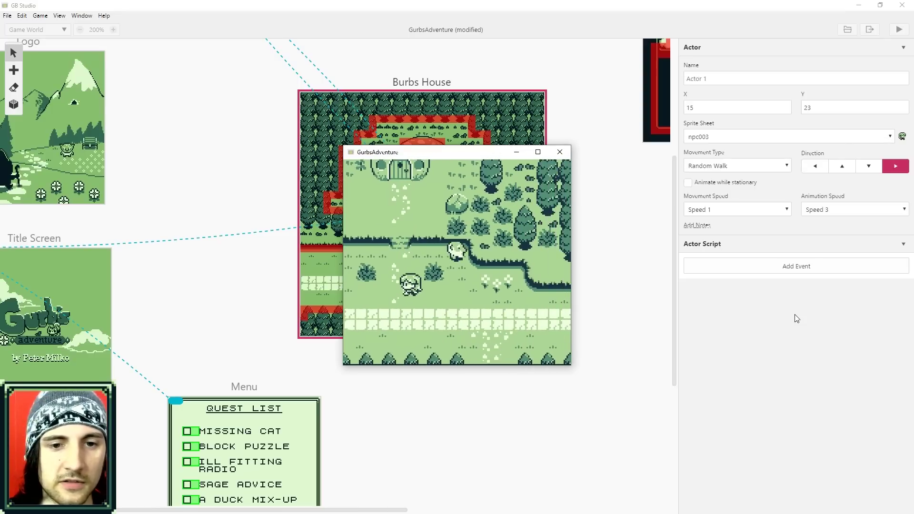
key(Down)
key(Down)
key(Left)
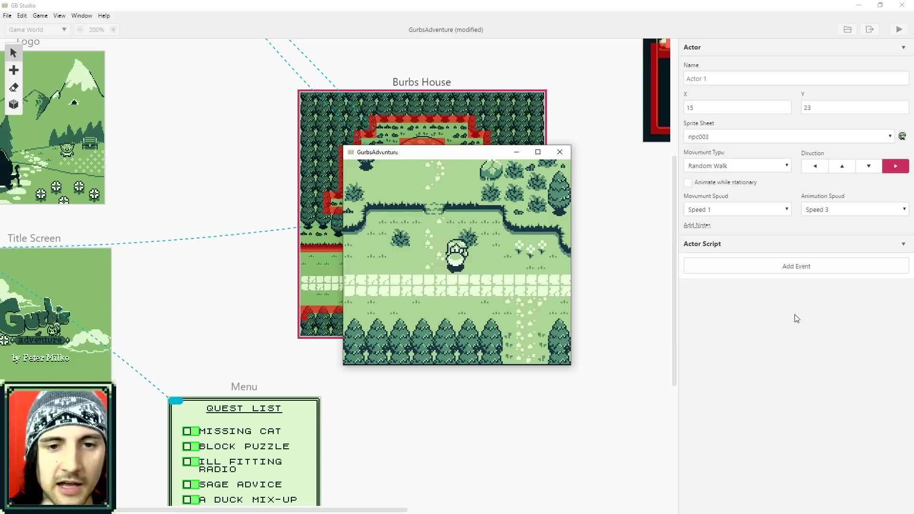
key(Left)
key(Up)
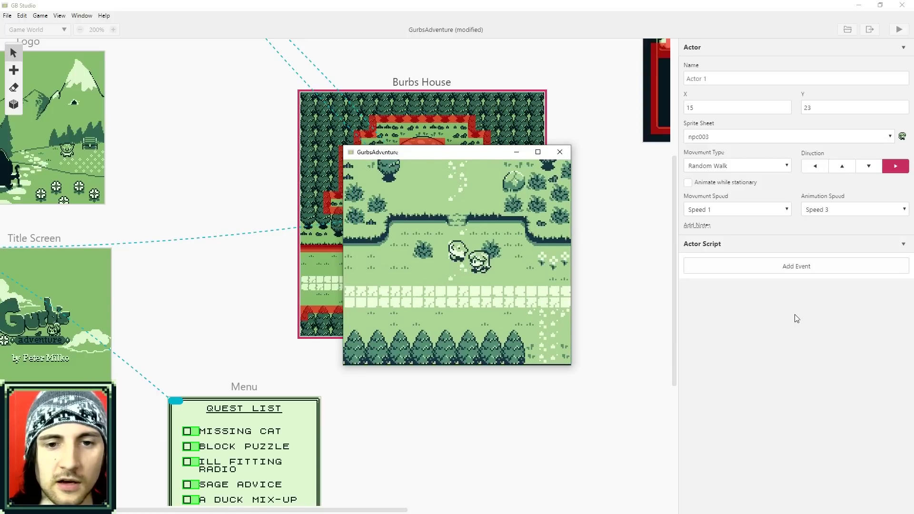
key(Down)
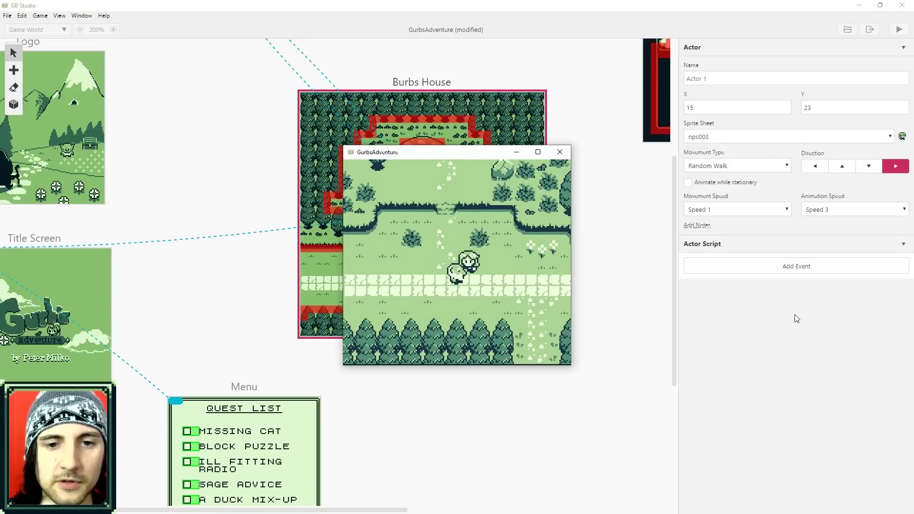
Step: Add a Text: Display Dialogue event reading "Hello" to the actor's script
click(767, 272)
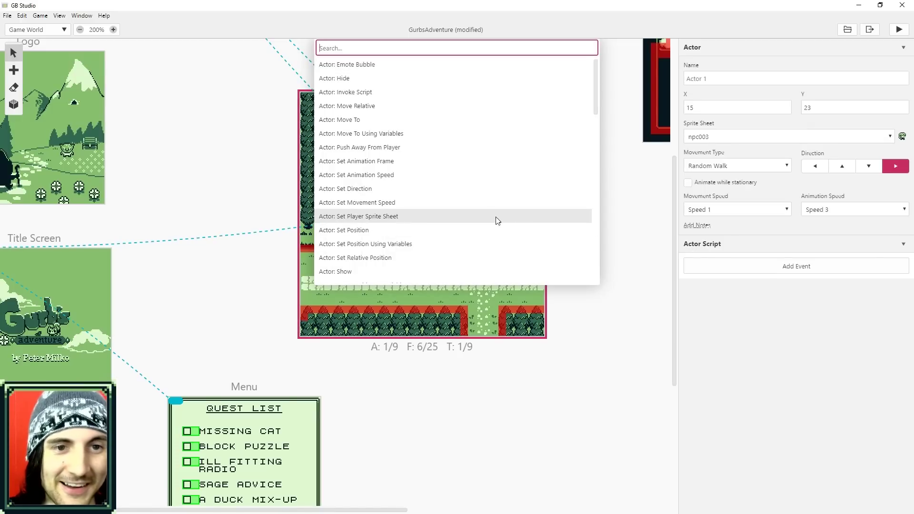
scroll(484, 211, down, 4)
scroll(484, 211, down, 7)
scroll(484, 211, down, 3)
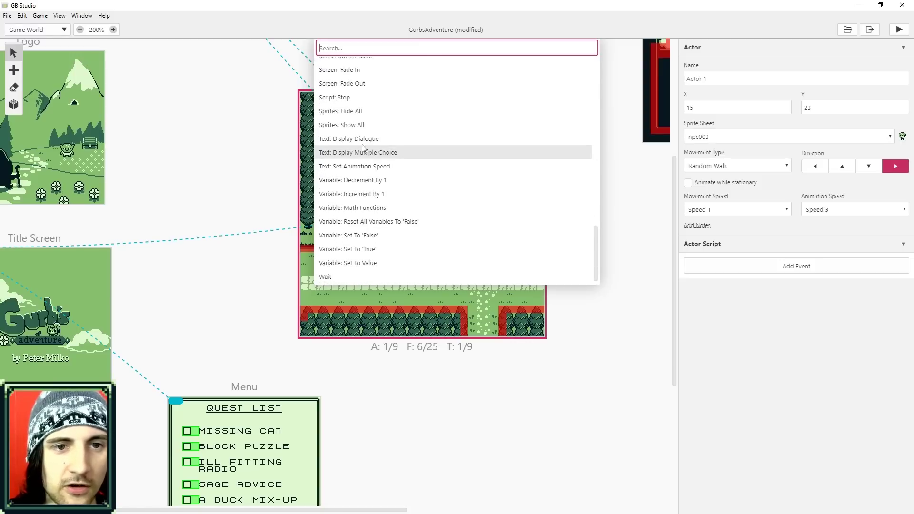
click(357, 142)
click(711, 281)
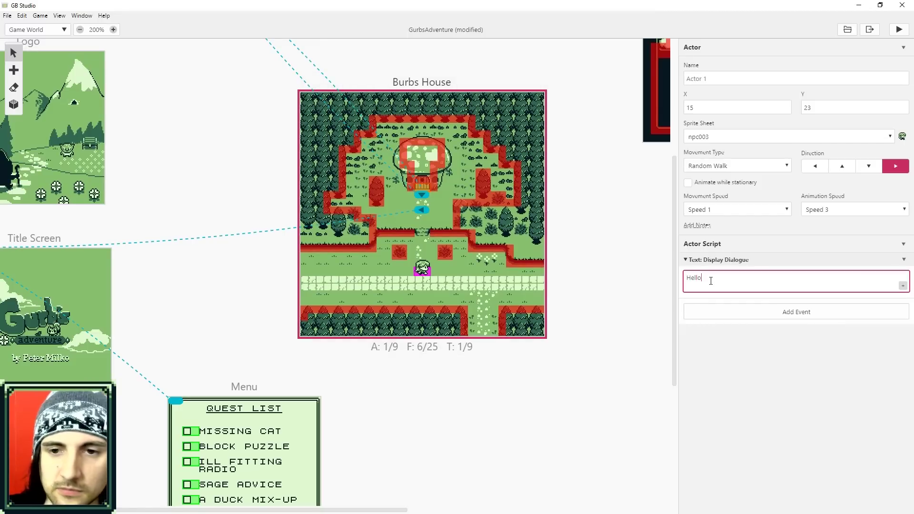
text(Hello)
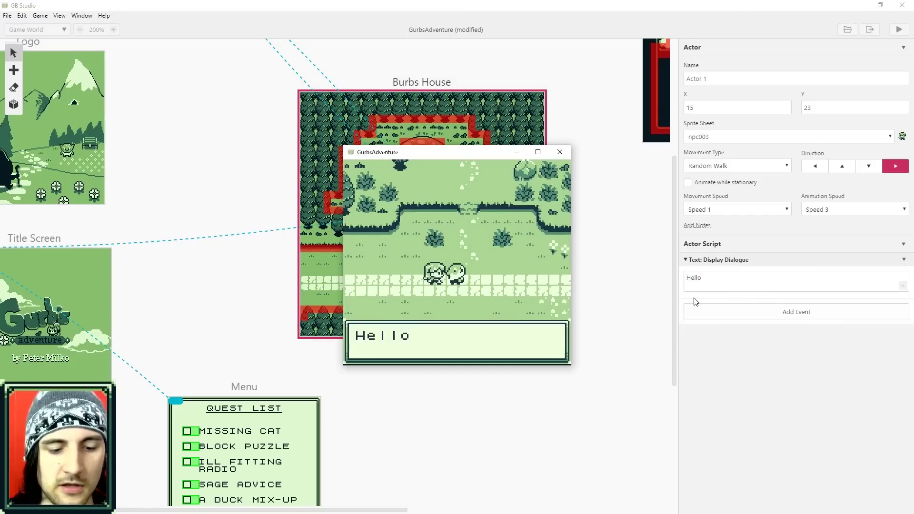
Step: Talk to the actor in the running game, dismiss its dialogue and close the game window
text(z)
key(Right)
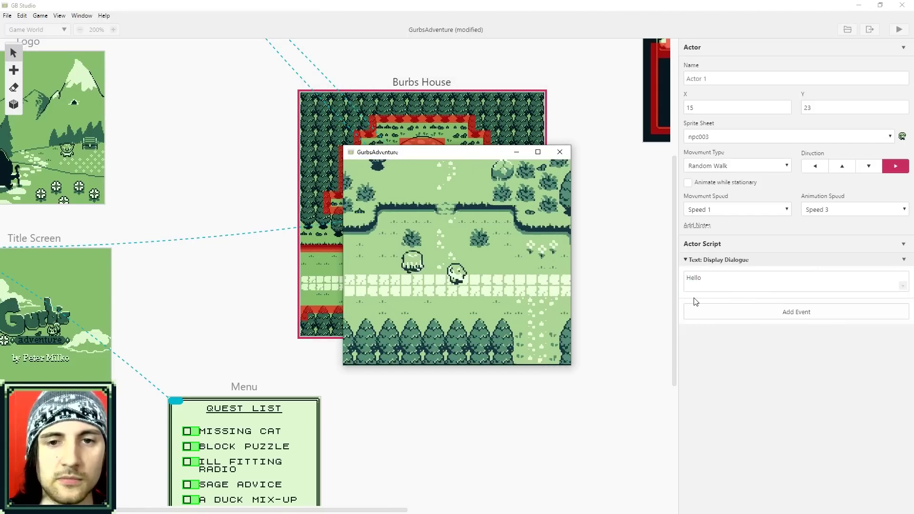
click(560, 152)
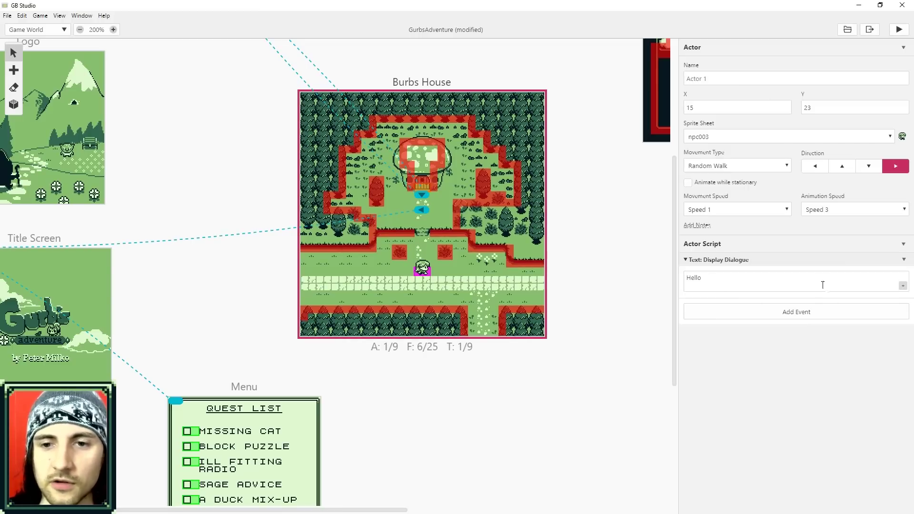
Step: Add a second text box reading "Bye" to the Display Dialogue event, and collapse and expand the event
click(904, 286)
click(737, 310)
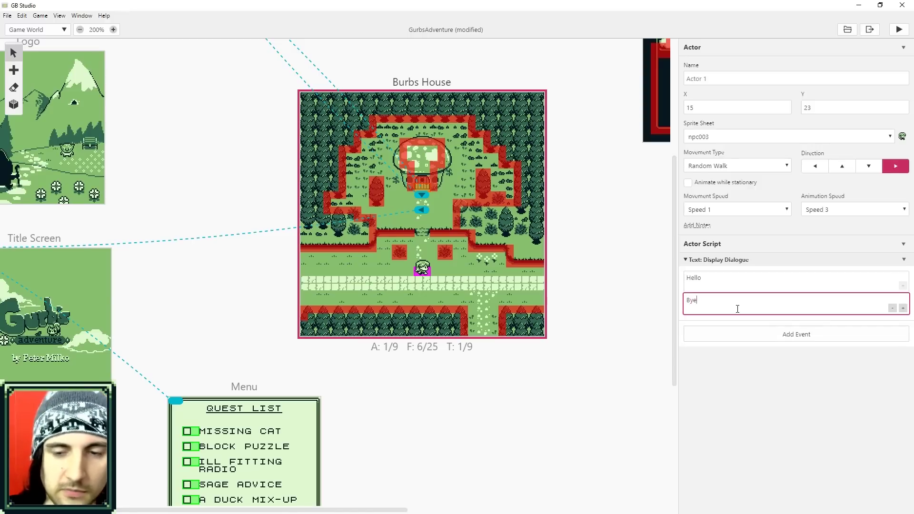
click(746, 381)
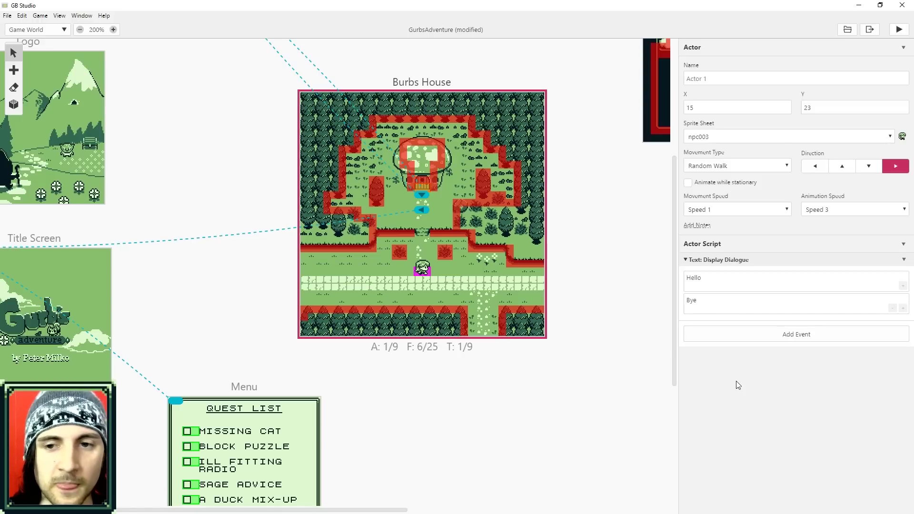
click(686, 259)
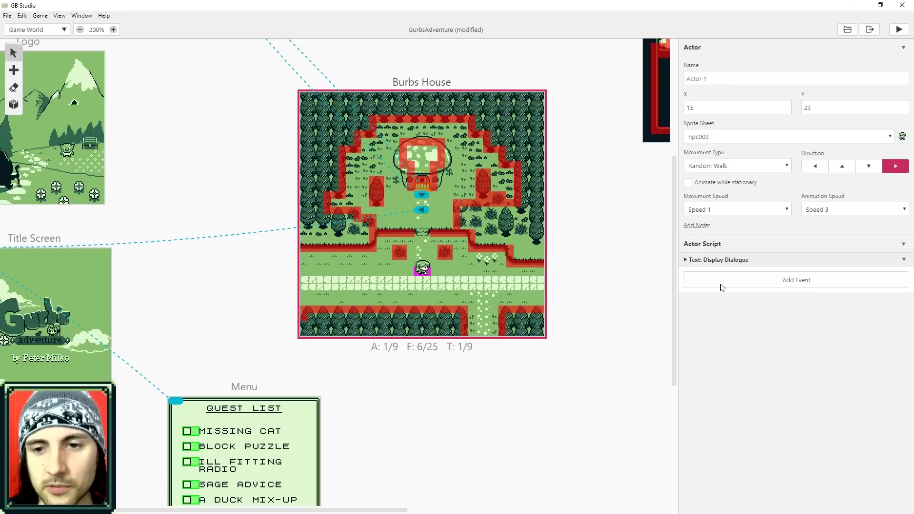
click(686, 259)
Step: Add an Actor: Emote Bubble event for the Player to the actor's script, with the Love emote
click(731, 340)
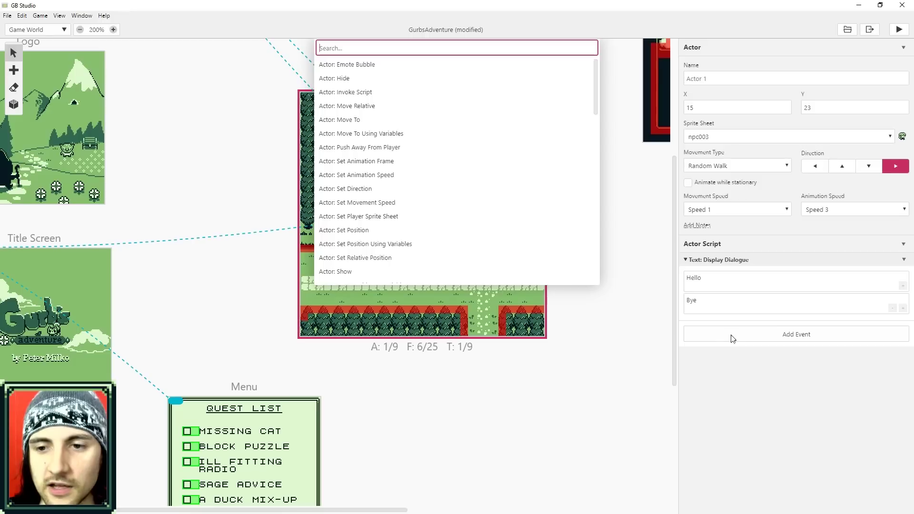
click(355, 64)
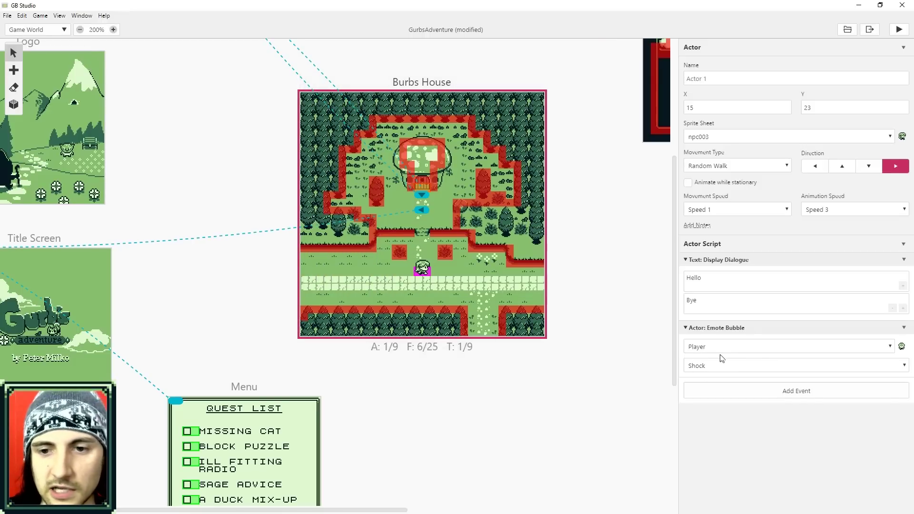
click(719, 371)
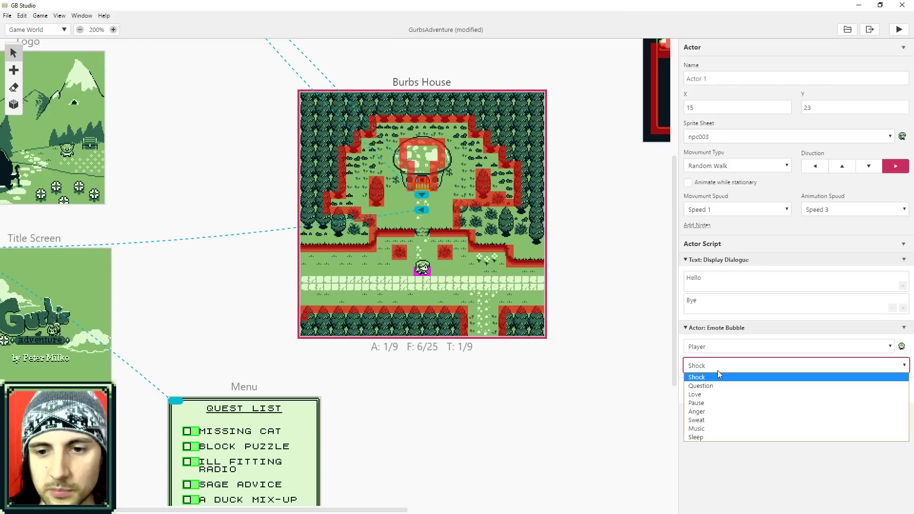
click(716, 396)
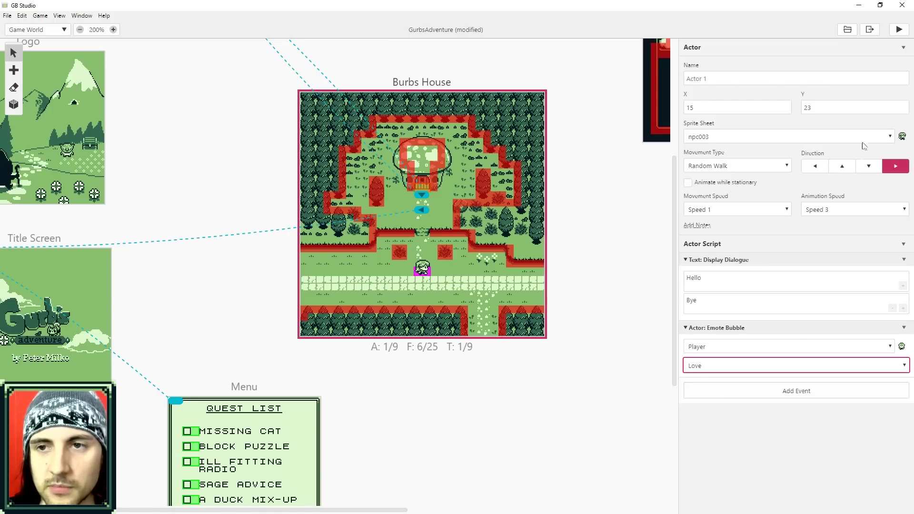
Step: Run the game, talk to the actor through both dialogue lines to the emote bubble, and close the game
click(899, 29)
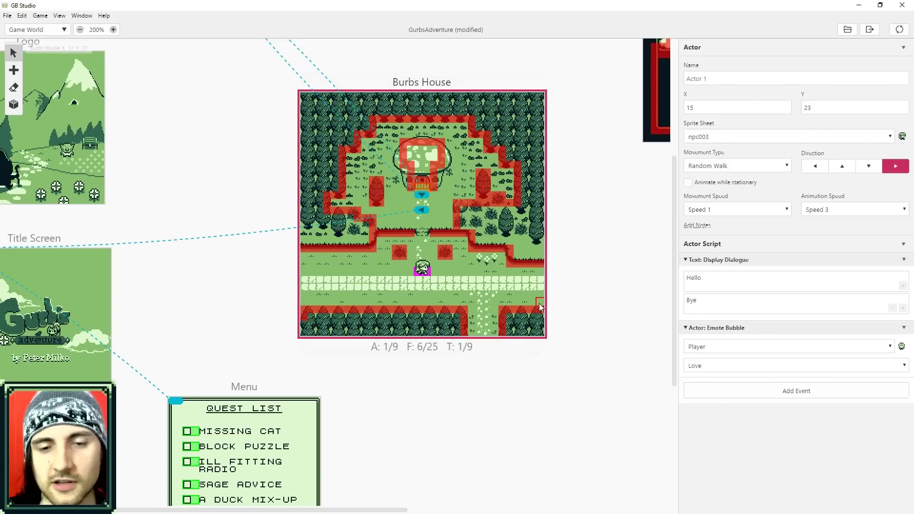
key(z)
key(z)
key(z)
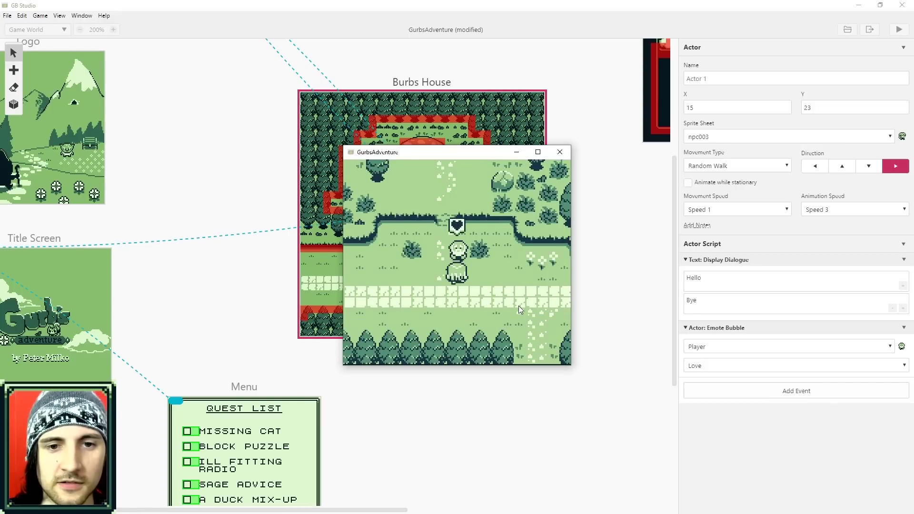
key(Left)
key(Up)
click(560, 152)
Step: Add an If Variable Is 'True' event to the actor's script and collapse the dialogue and emote bubble events above it
drag(674, 235, 615, 235)
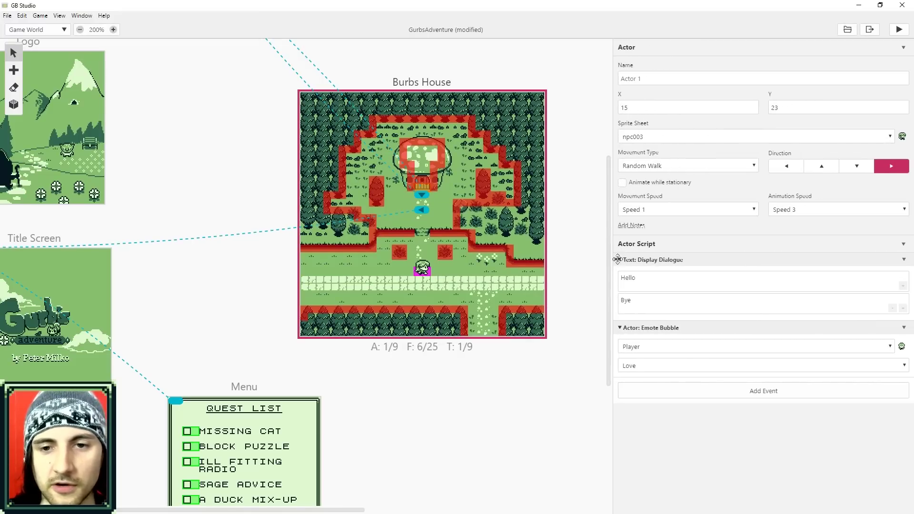
click(755, 393)
scroll(347, 198, down, 8)
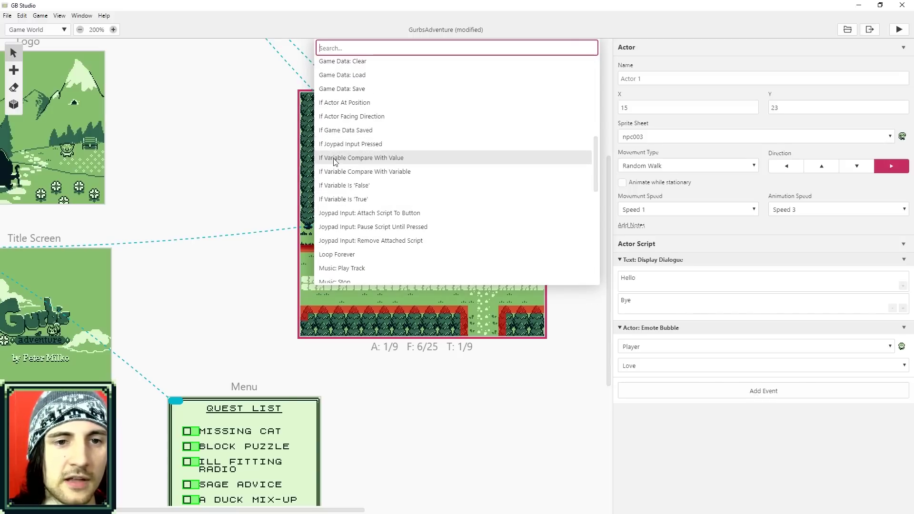
click(336, 200)
scroll(732, 364, down, 1)
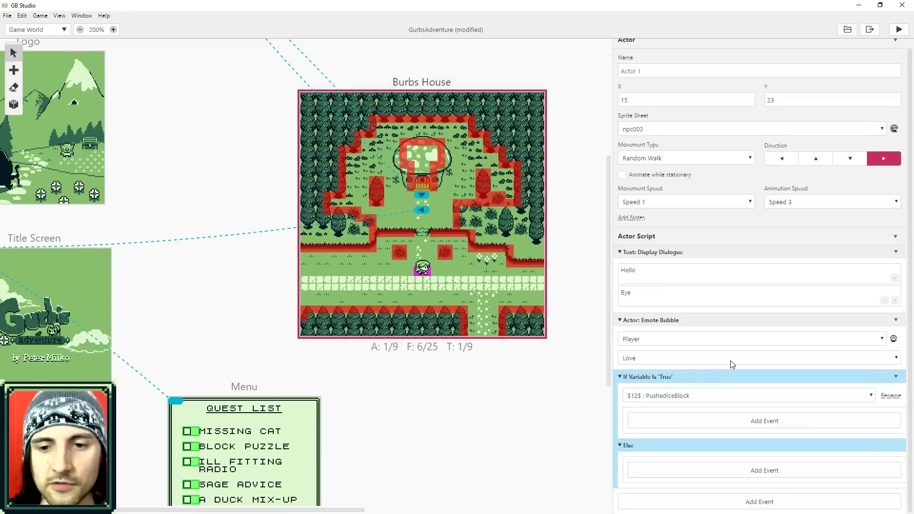
click(620, 320)
click(621, 260)
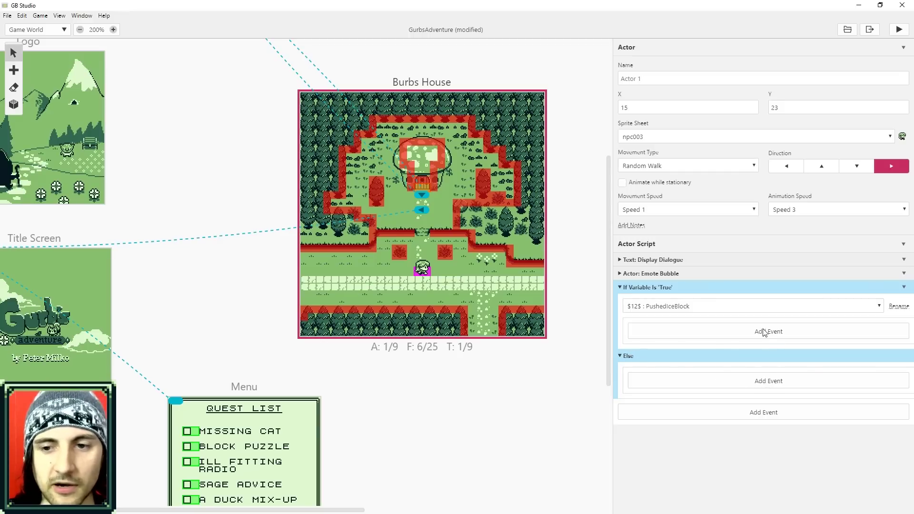
Step: Look through the available variables and set the If Variable Is 'True' condition to Variable 013
click(880, 307)
drag(880, 327, 871, 481)
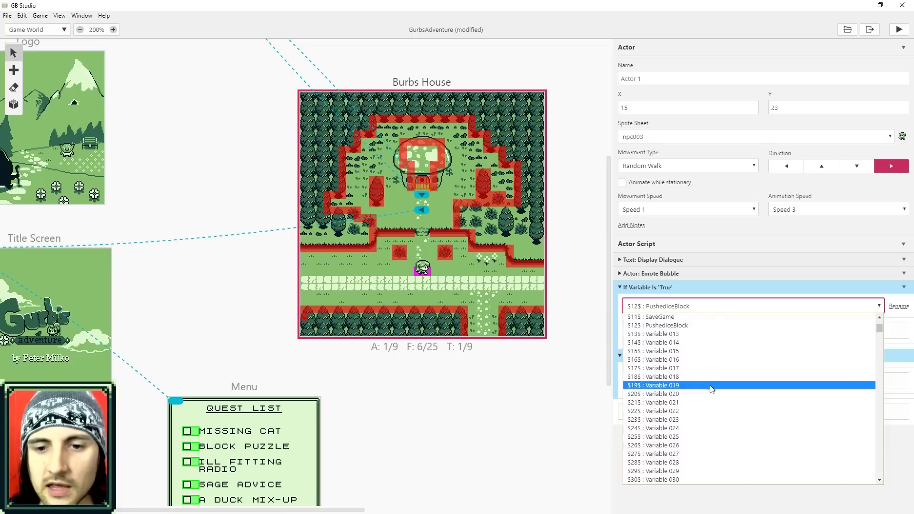
scroll(707, 388, down, 2)
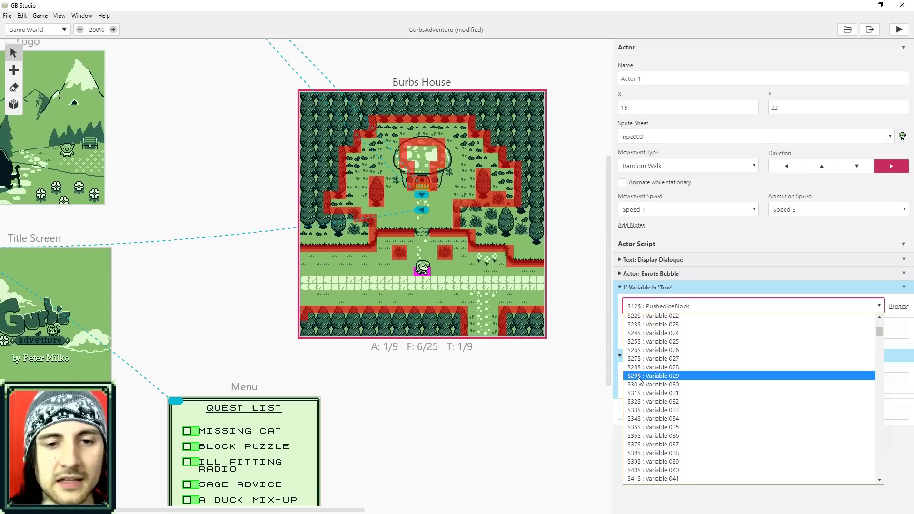
scroll(643, 383, down, 15)
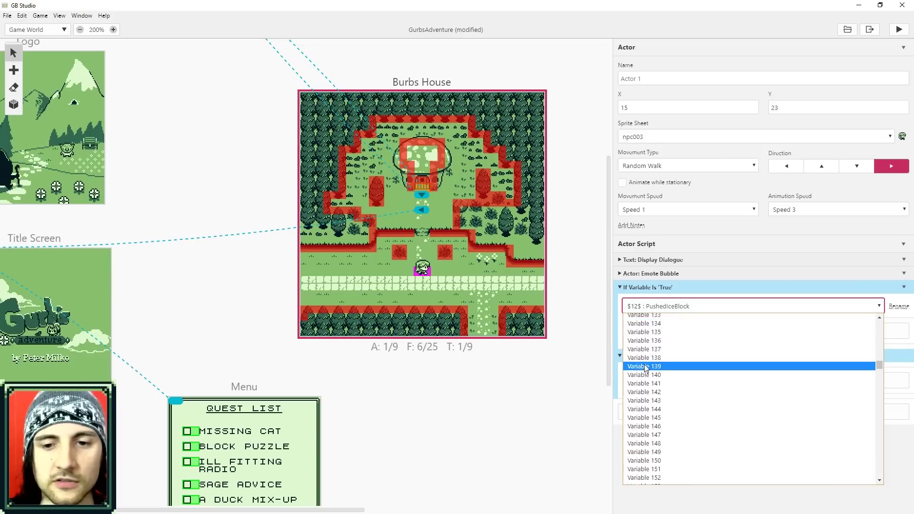
scroll(657, 376, up, 6)
scroll(654, 378, up, 12)
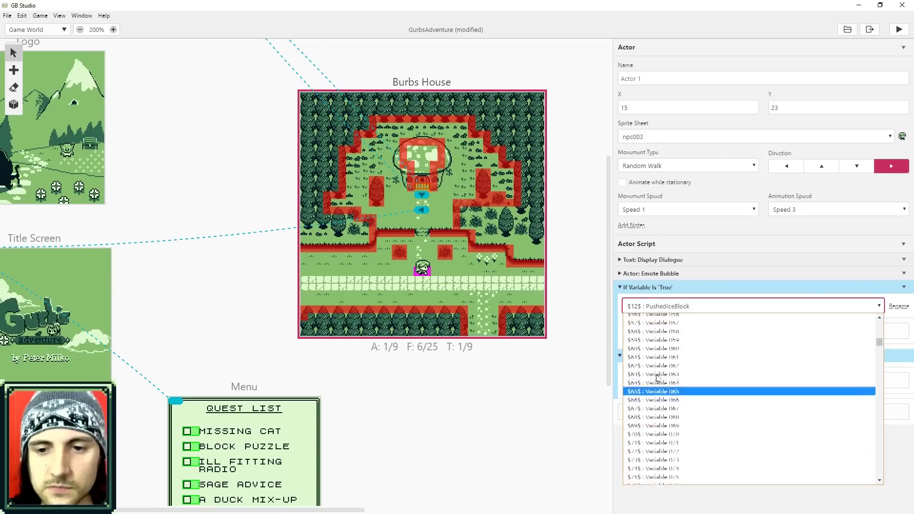
scroll(691, 387, up, 4)
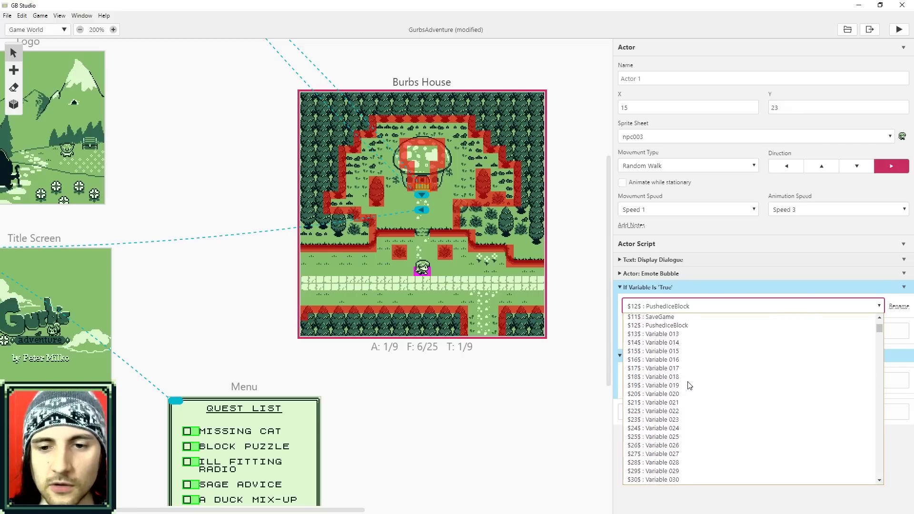
click(658, 335)
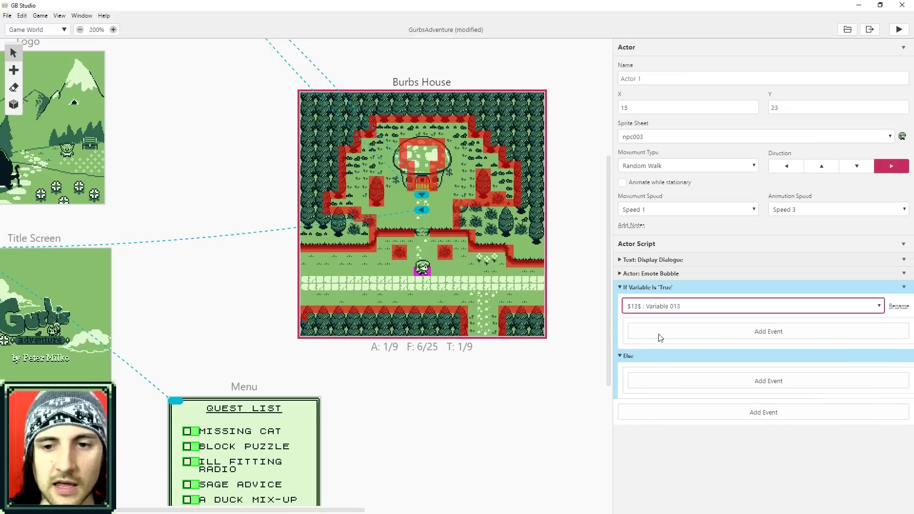
Step: Rename Variable 013 as "You Are A Buy"
click(899, 306)
click(681, 306)
key(ctrl+a)
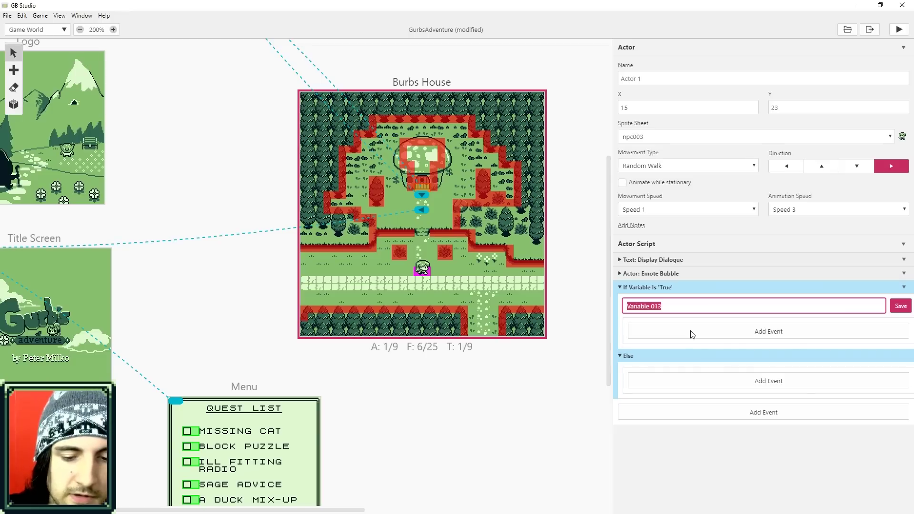
text(B)
key(BackSpace)
text(You Are A Buy)
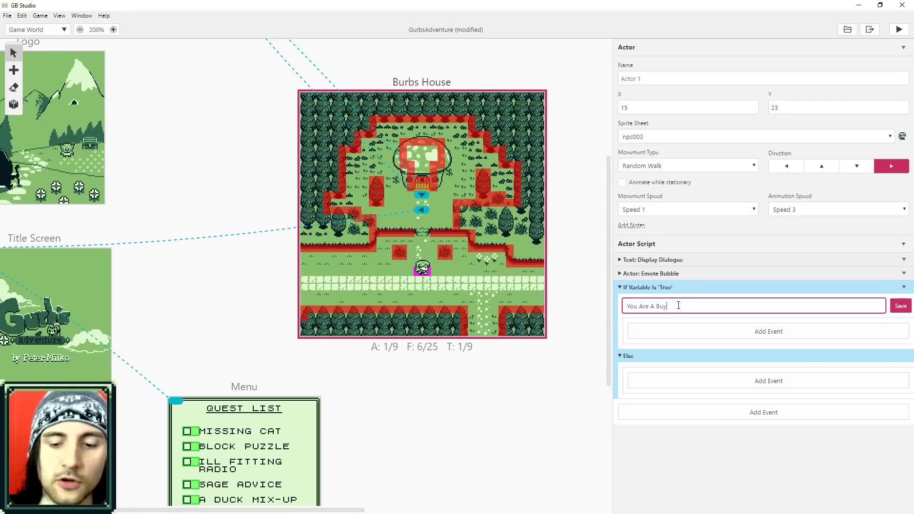
key(Return)
Step: Correct the condition variable's name to "You Are A Boy"
click(702, 307)
click(900, 306)
click(897, 309)
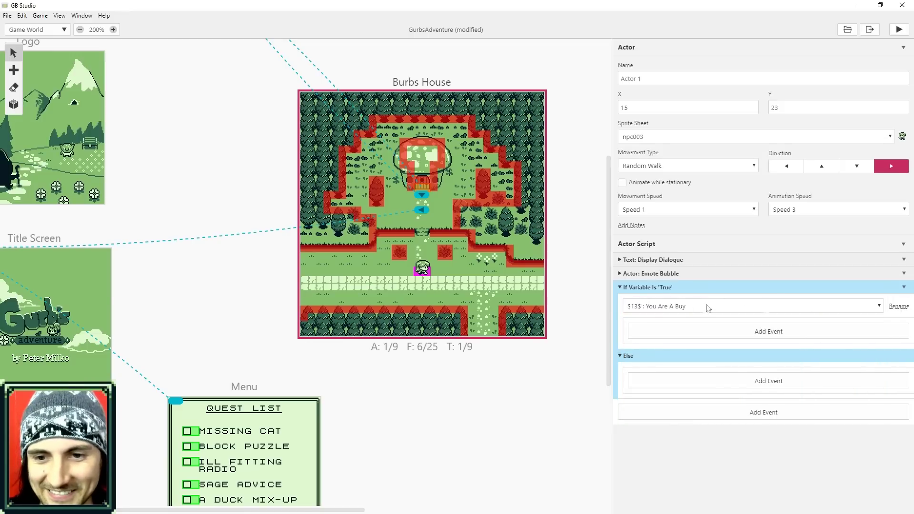
click(900, 306)
click(723, 310)
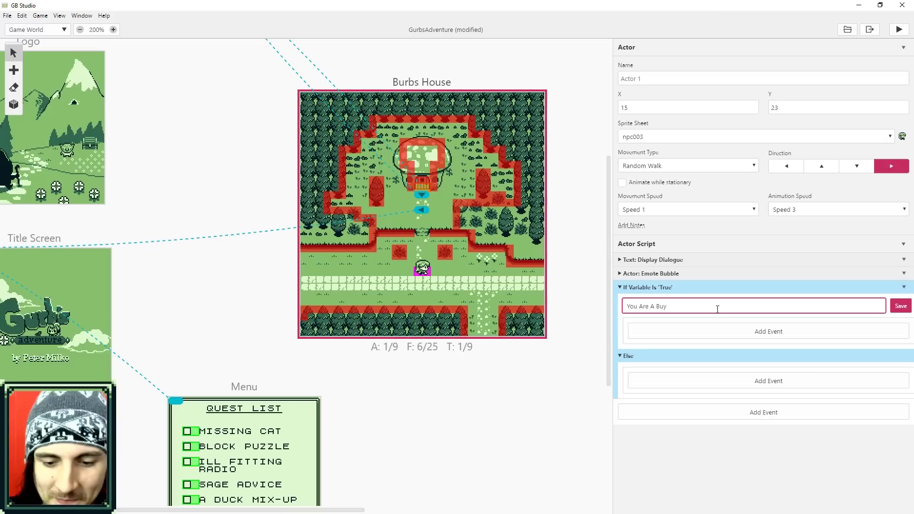
key(Return)
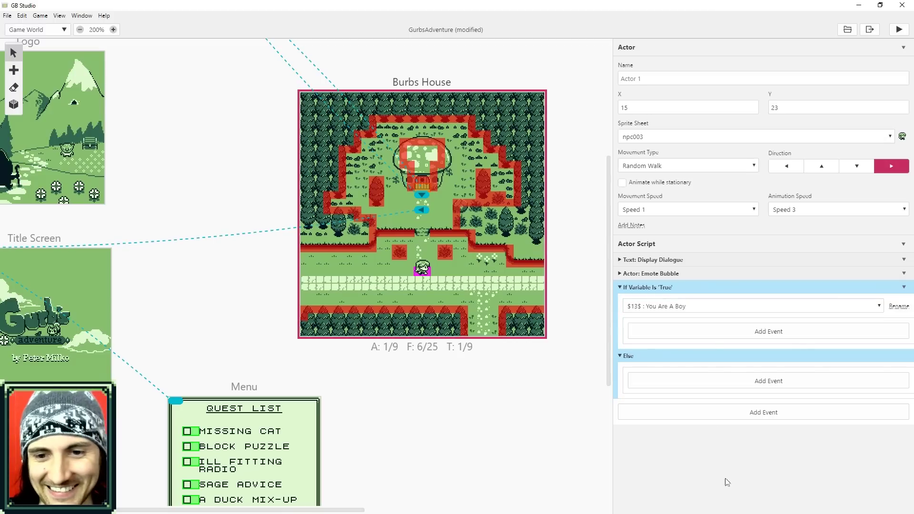
Step: Move the actor's Display Dialogue event into the condition's true branch and reduce it to the single line "Hello Boy"
click(721, 332)
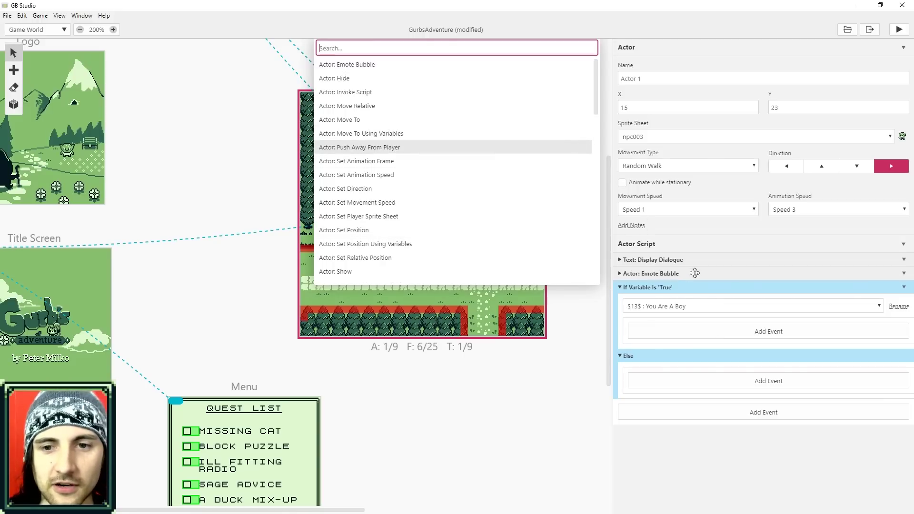
click(691, 260)
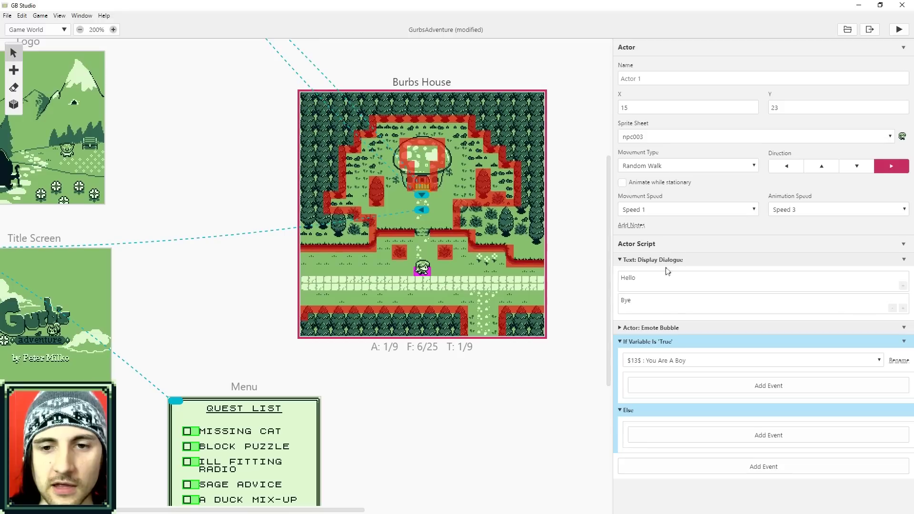
drag(645, 261, 686, 314)
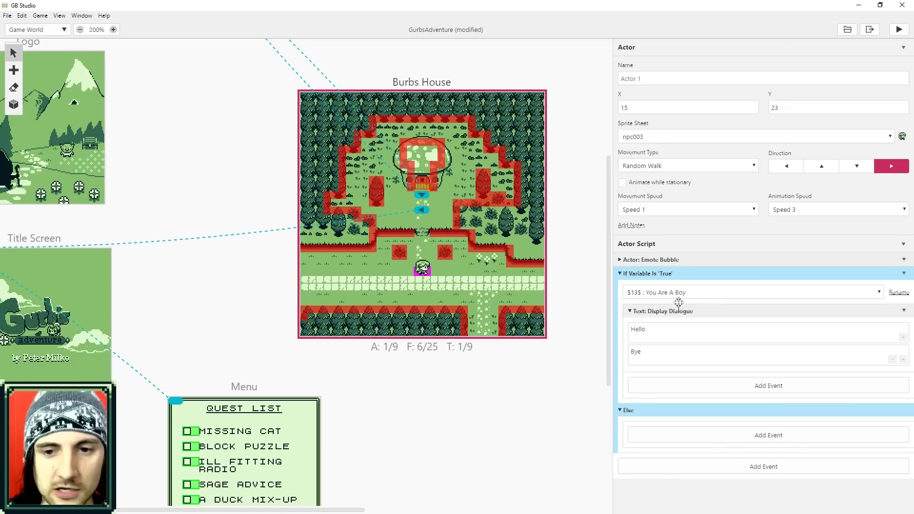
click(893, 361)
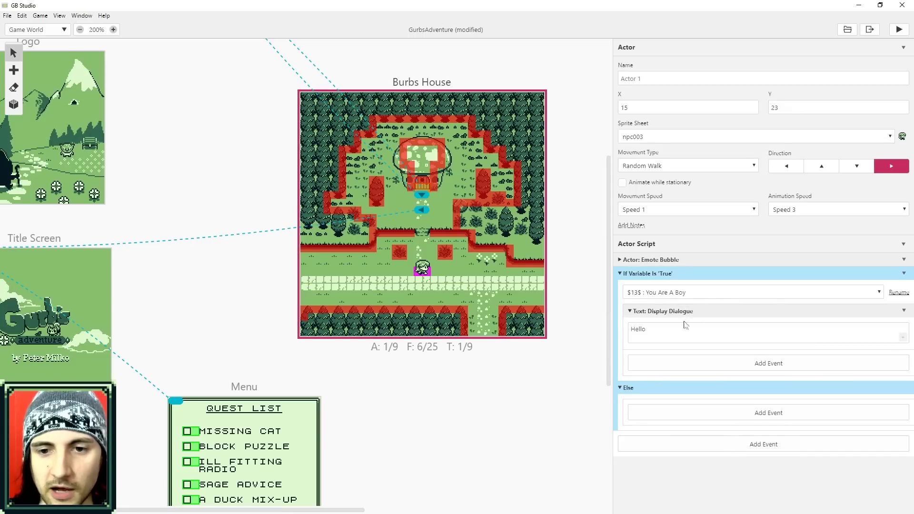
click(667, 330)
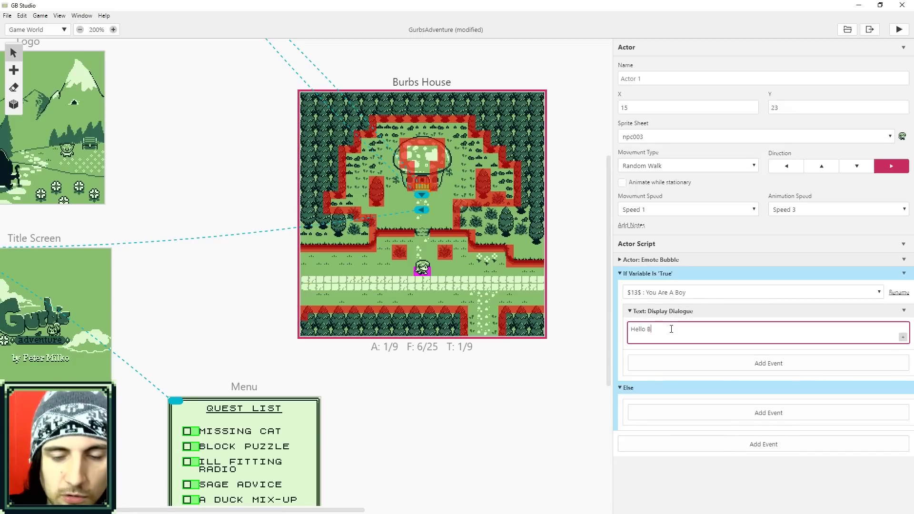
Step: Add a Display Dialogue event reading "Hello Girl" to the Else branch and remove the Emote Bubble event from the actor's script
click(694, 414)
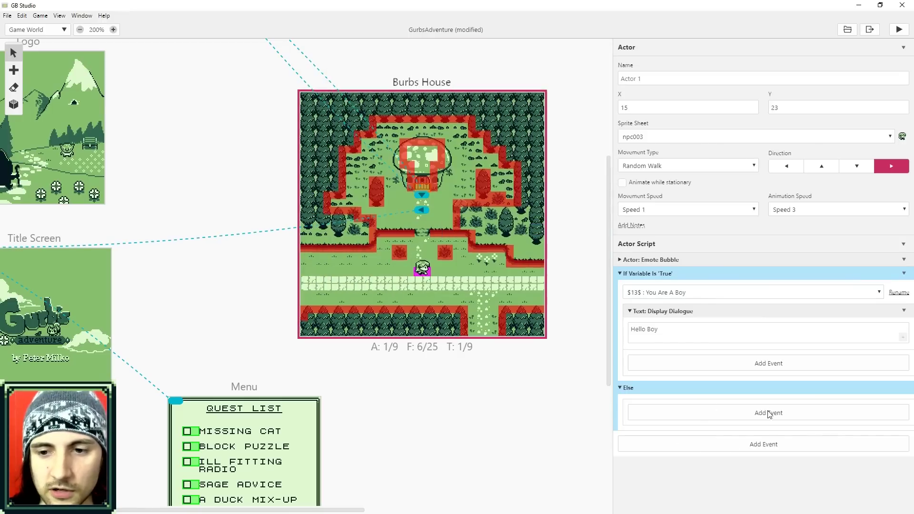
drag(597, 91, 585, 249)
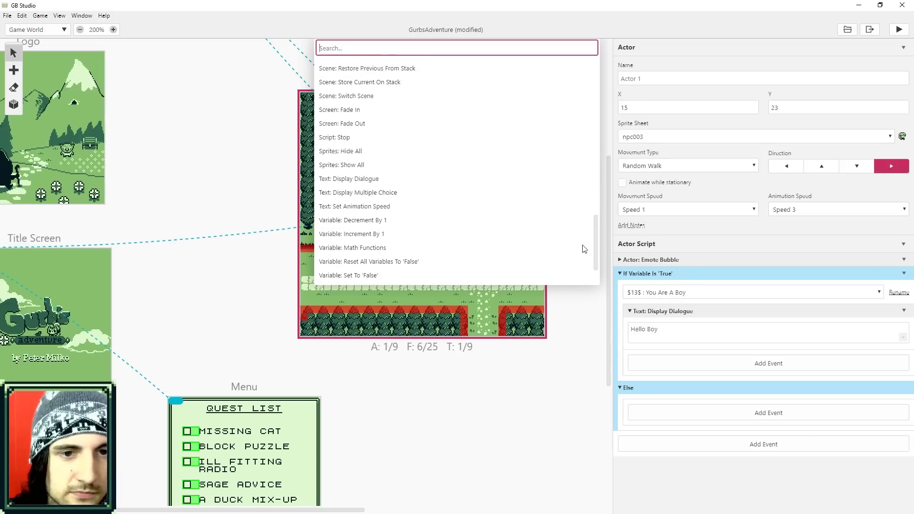
click(362, 180)
click(688, 432)
text(Hello Girl)
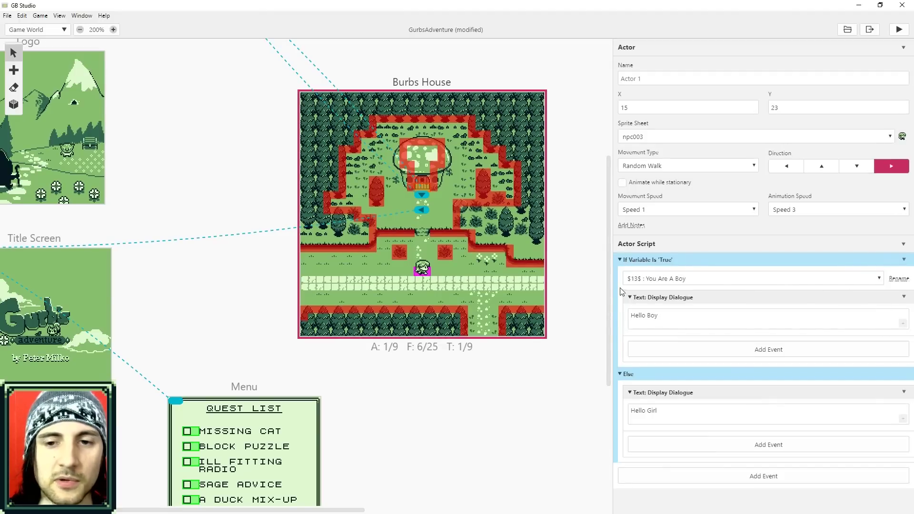
drag(619, 296, 592, 219)
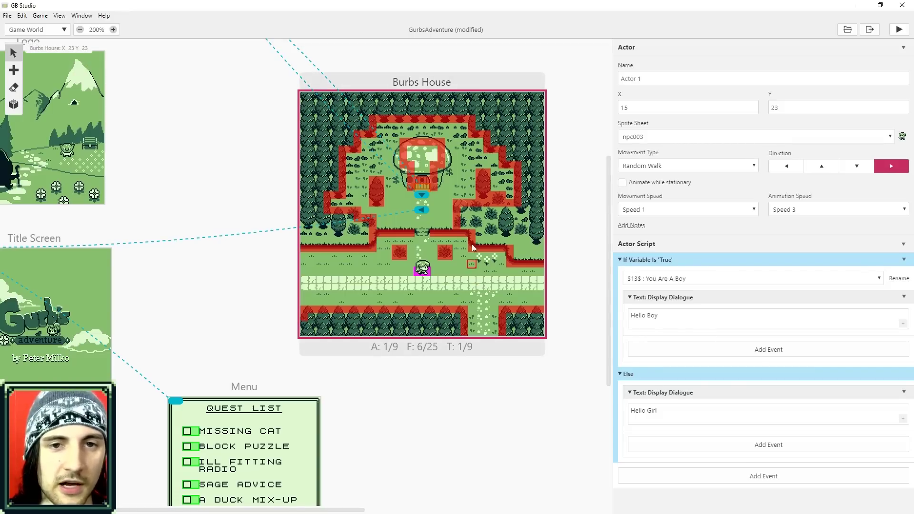
Step: Add a Display Multiple Choice event to the Burbs House scene's start script, storing the answer in the variable You Are A Boy
click(456, 83)
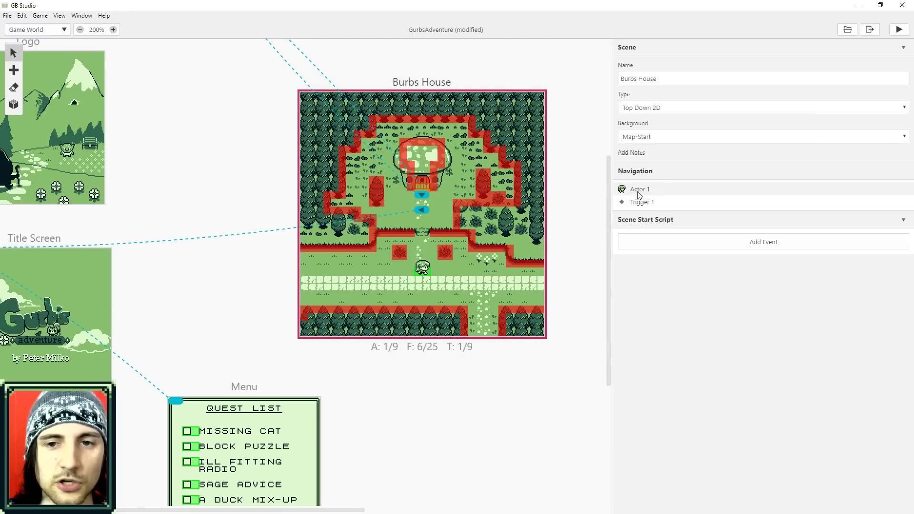
click(741, 248)
scroll(596, 139, down, 2)
scroll(596, 139, down, 10)
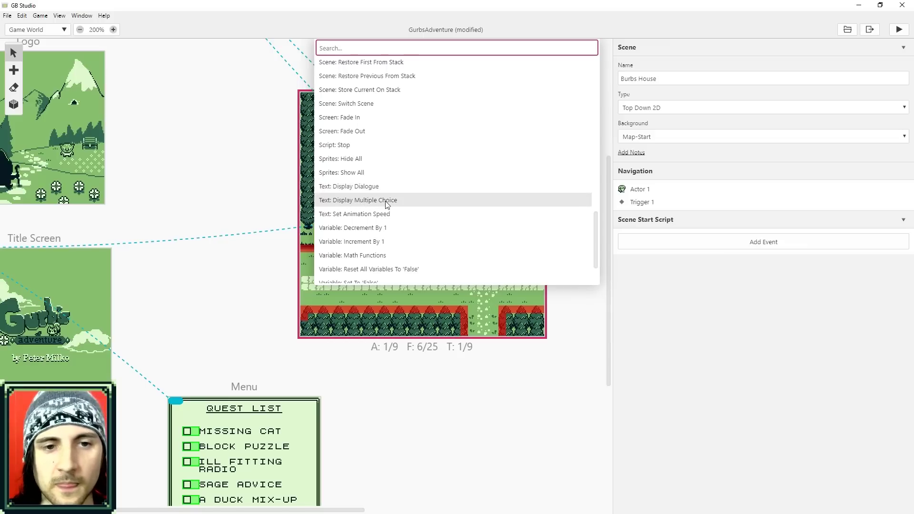
click(387, 204)
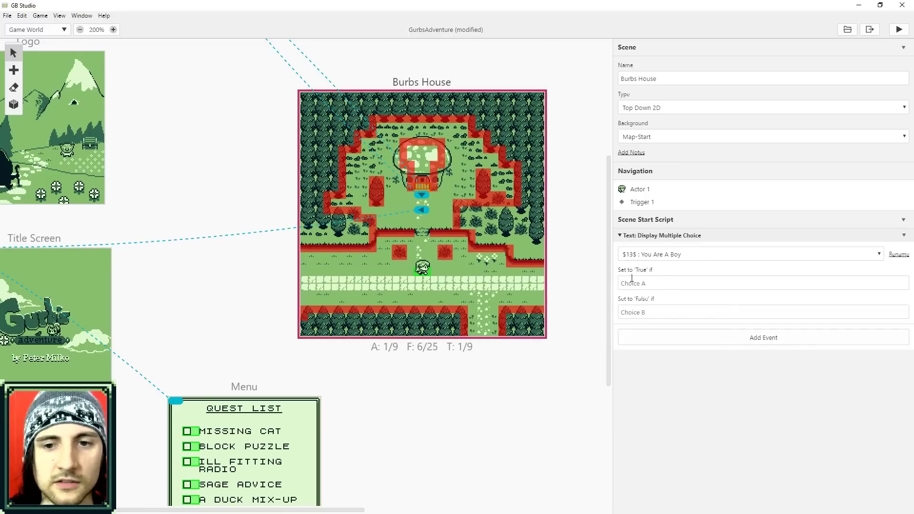
click(659, 282)
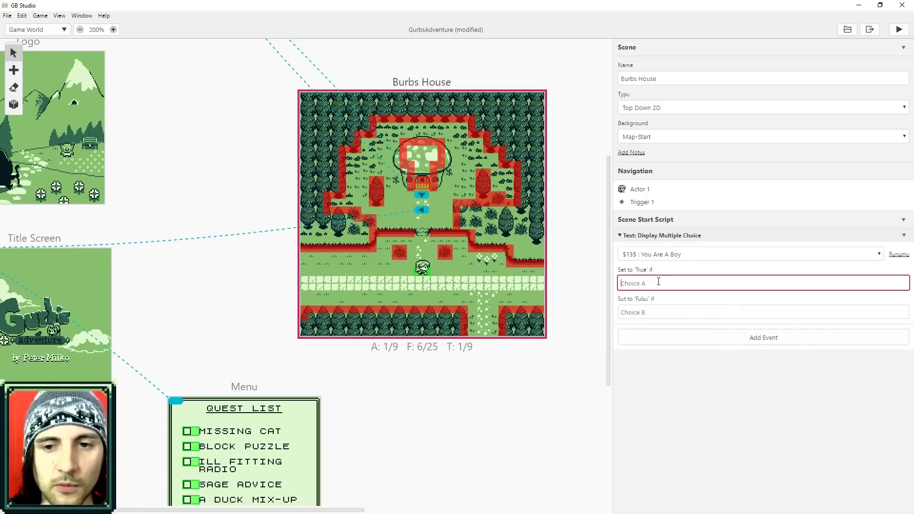
click(652, 256)
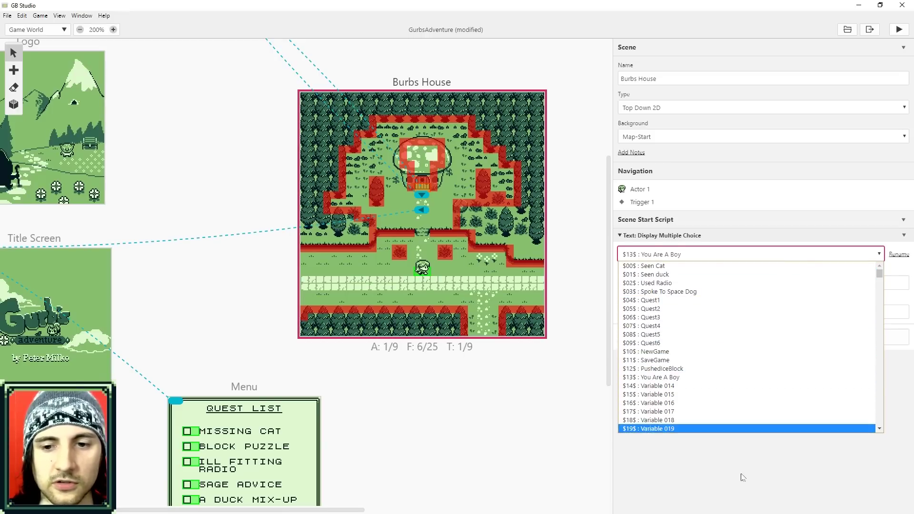
click(659, 378)
Step: Set the true choice to "I am a boy" and the false choice to "I am a girl"
click(648, 287)
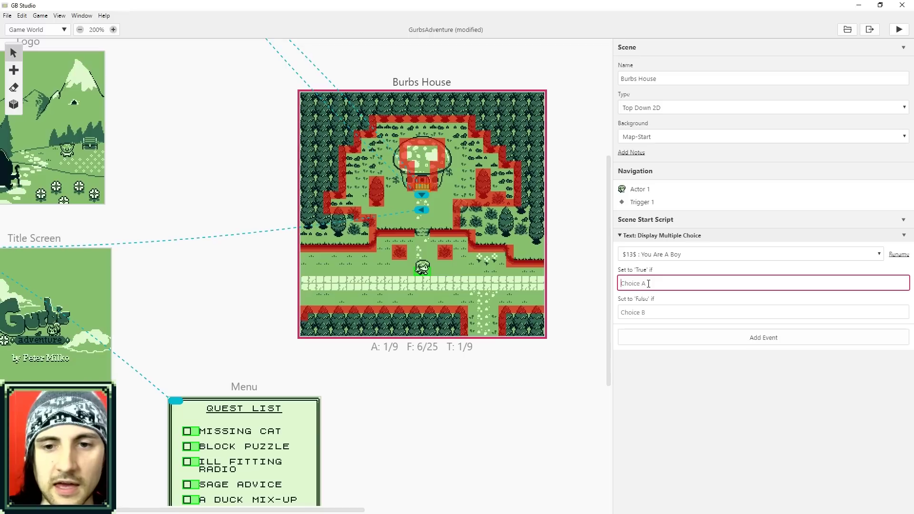
text(I)
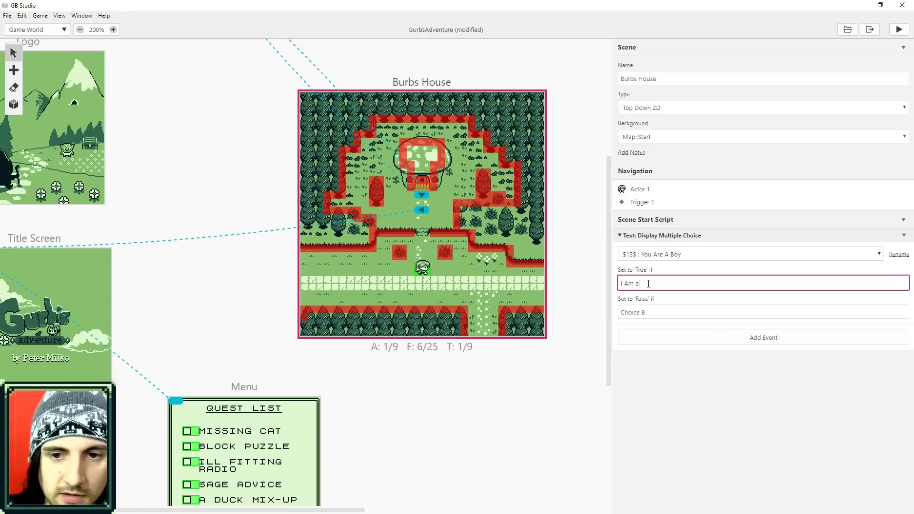
text( am a bo)
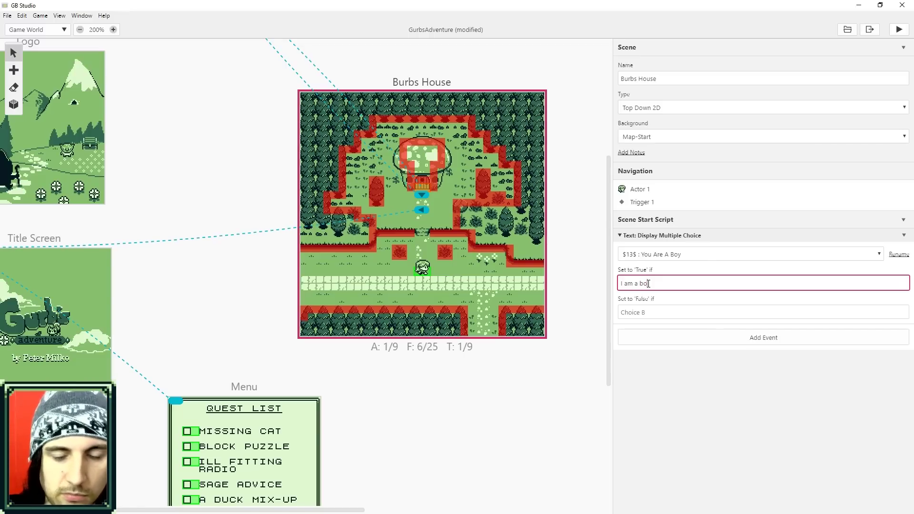
text(y)
click(659, 313)
text(I am a girl)
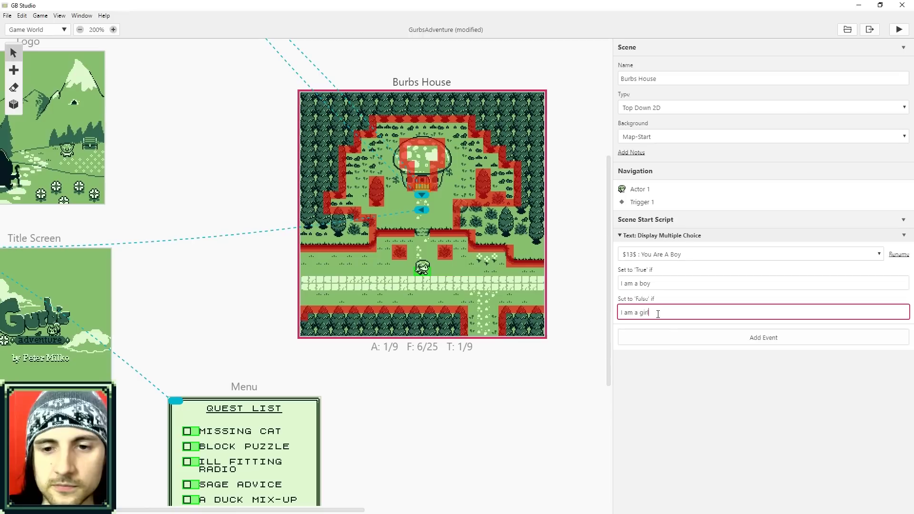
click(709, 384)
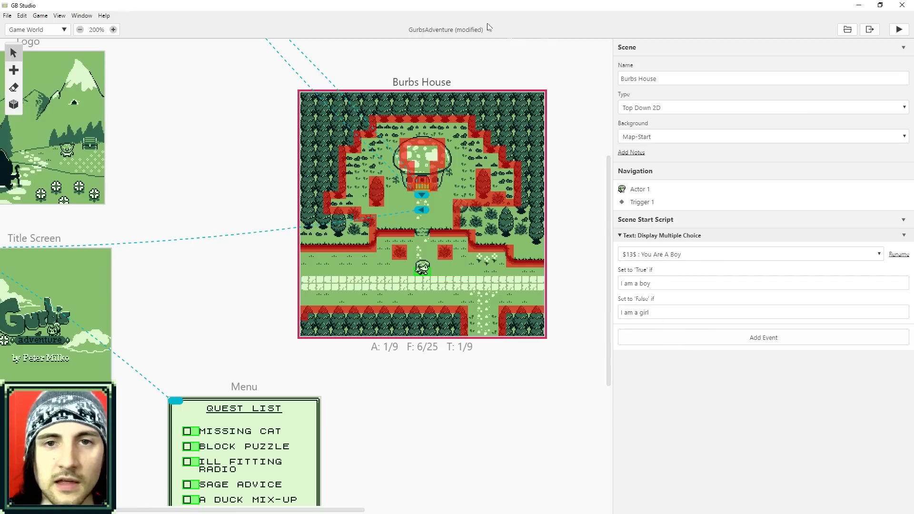
Step: Run the game, switch back and forth between the two choices and choose "I am a boy"
click(899, 30)
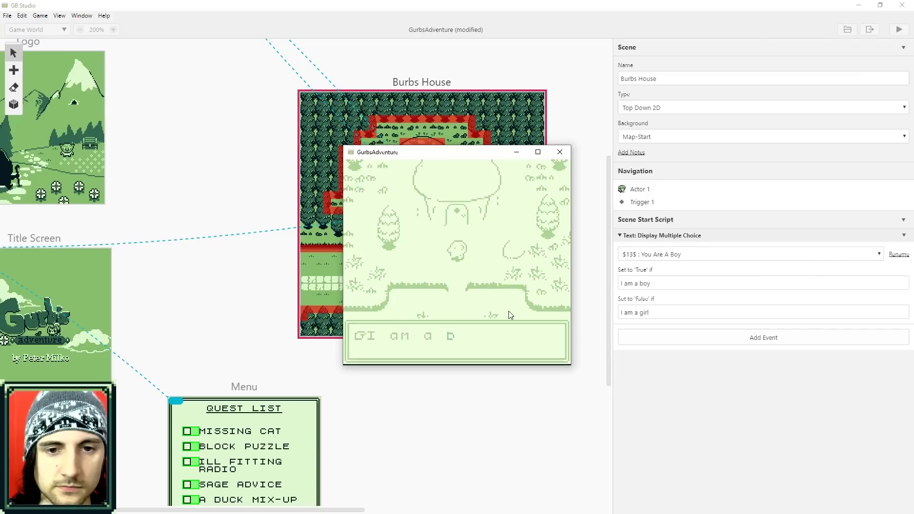
key(Down)
key(Up)
key(Down)
key(Up)
key(Down)
key(Up)
key(Down)
key(Up)
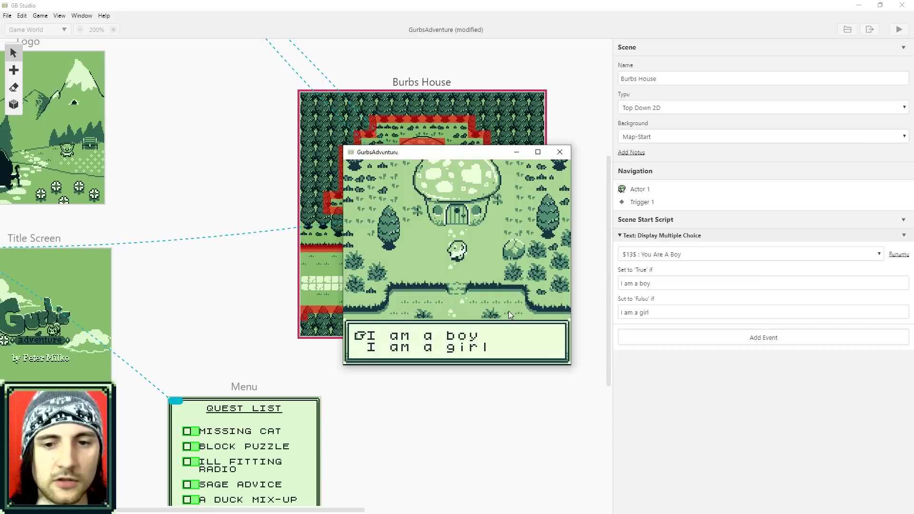
key(Down)
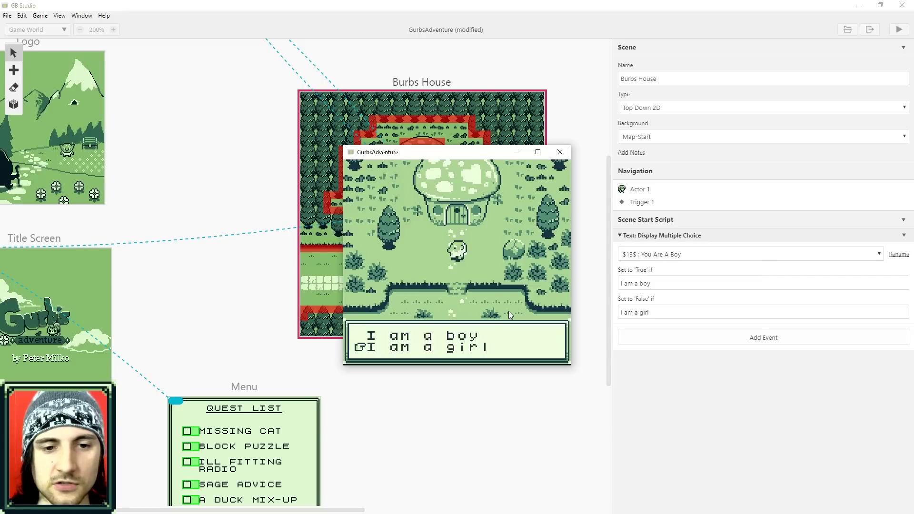
key(Up)
key(Down)
key(Up)
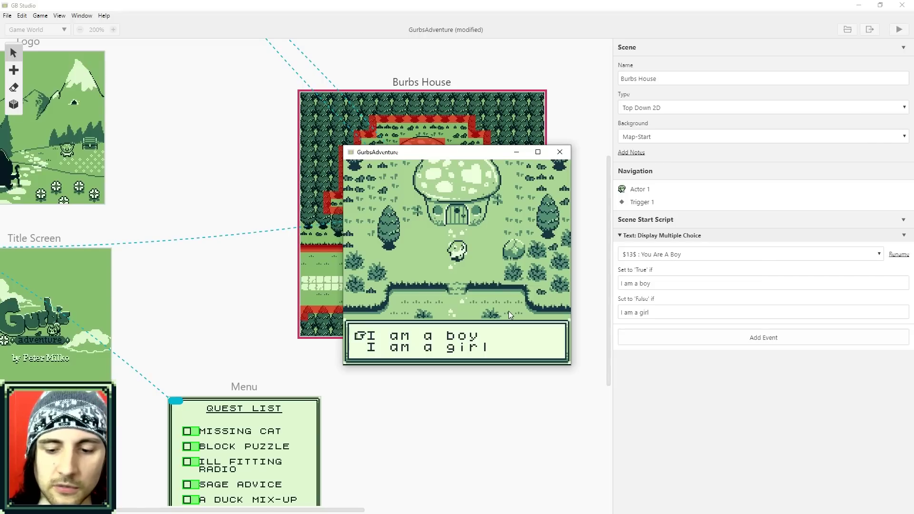
key(z)
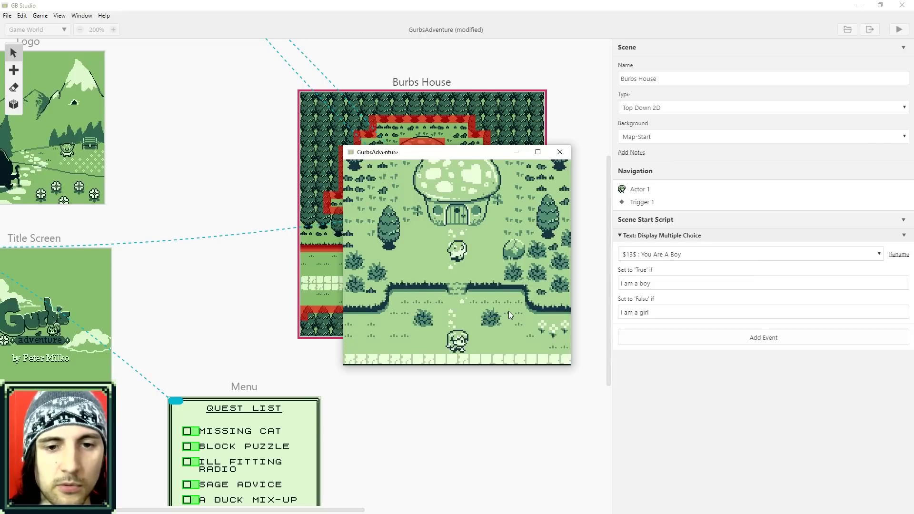
Step: Walk down to the actor, talk to it to test its greeting, and close the test game
key(Down)
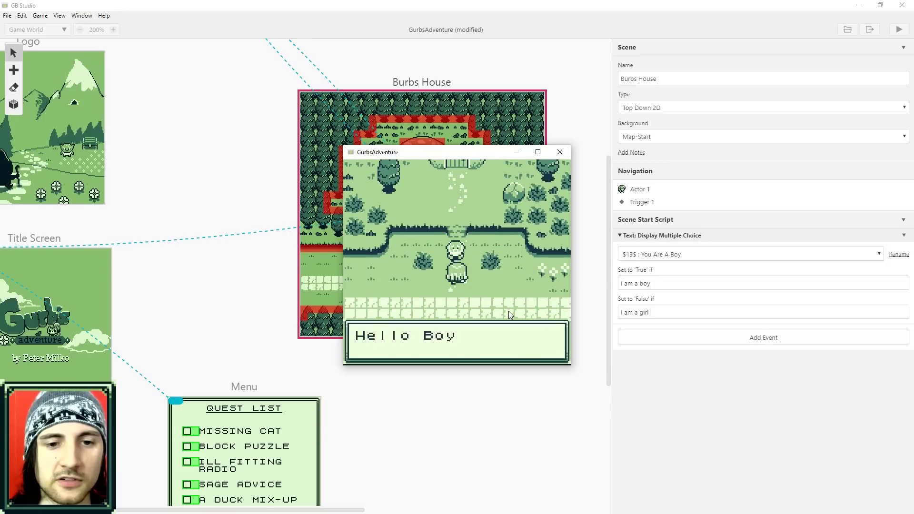
key(z)
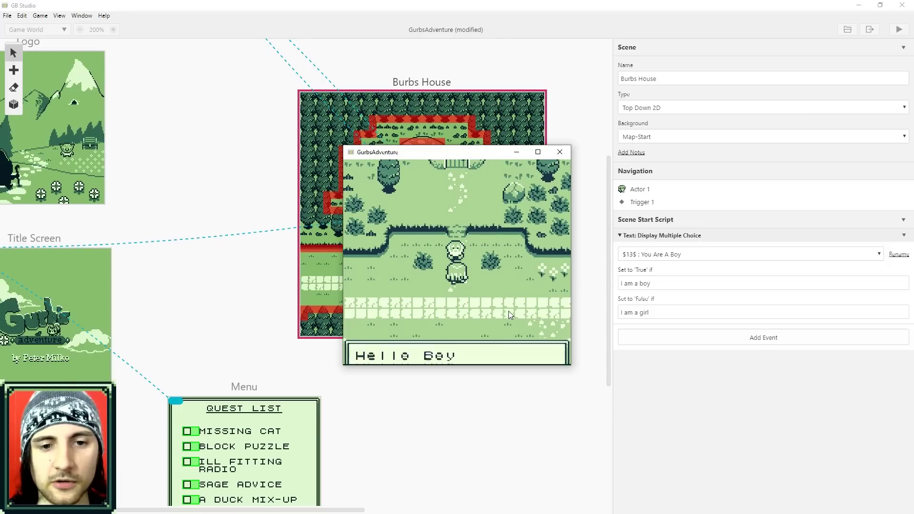
click(566, 150)
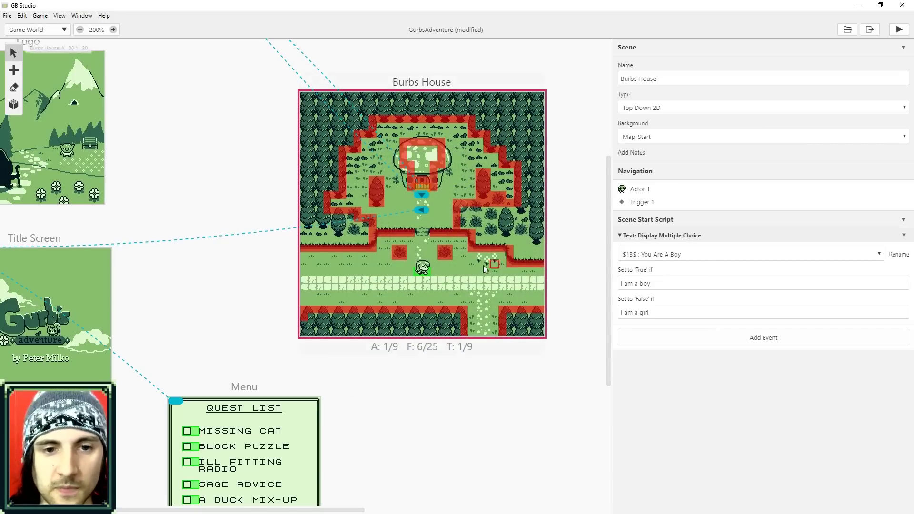
click(422, 268)
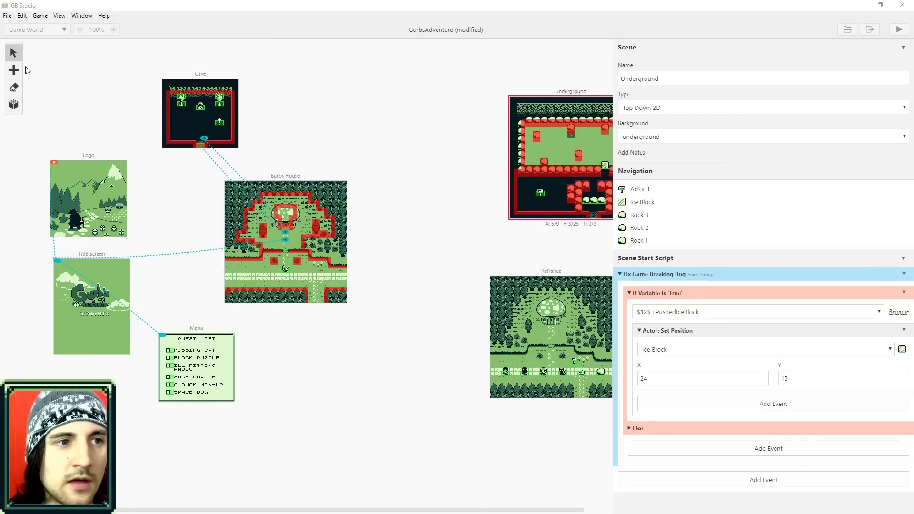
Step: Add a new scene with the Right-1-Town background and align it directly to the right of Burbs House
click(13, 70)
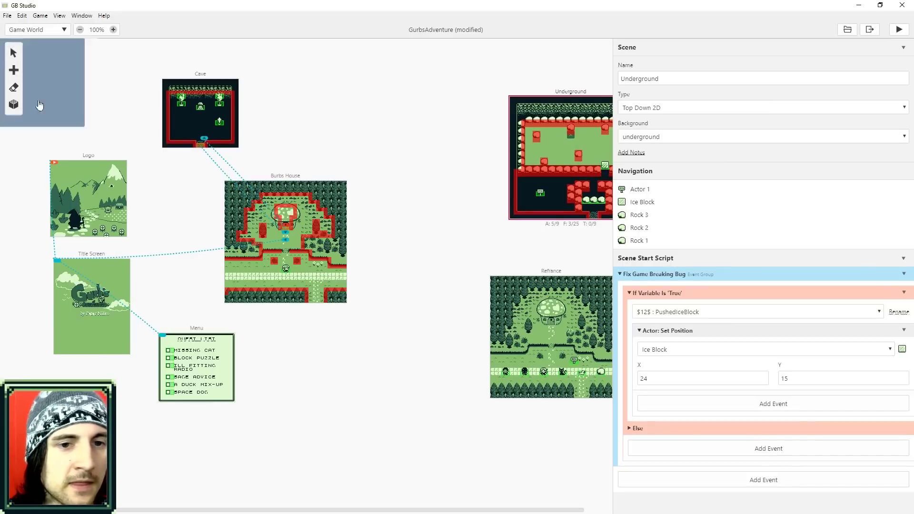
click(33, 101)
click(415, 246)
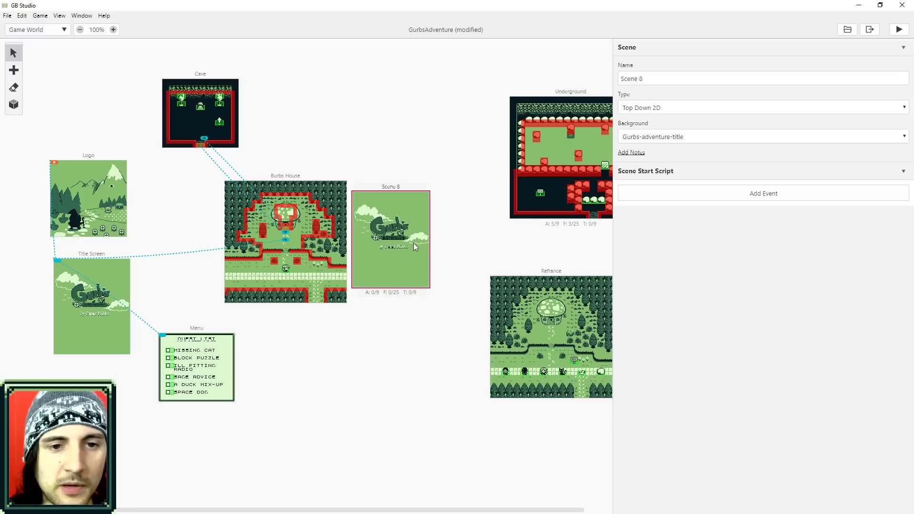
click(741, 137)
click(671, 166)
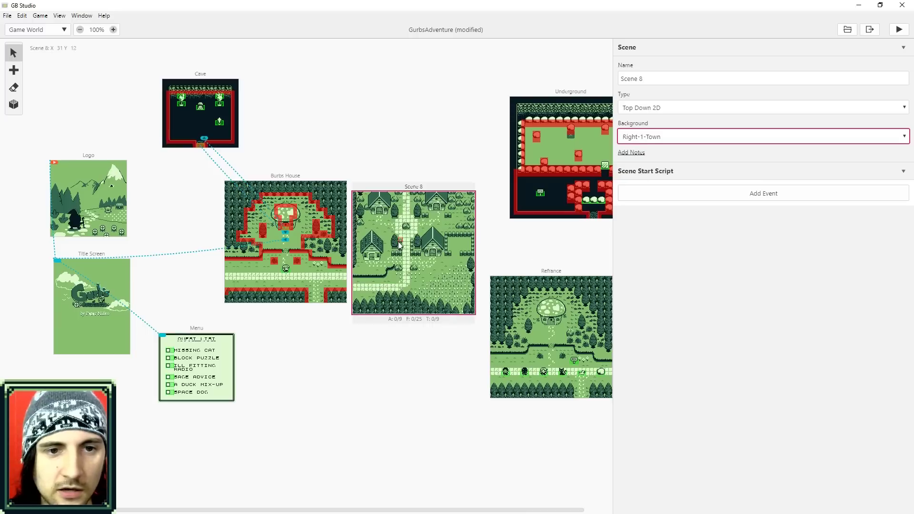
drag(409, 182, 408, 179)
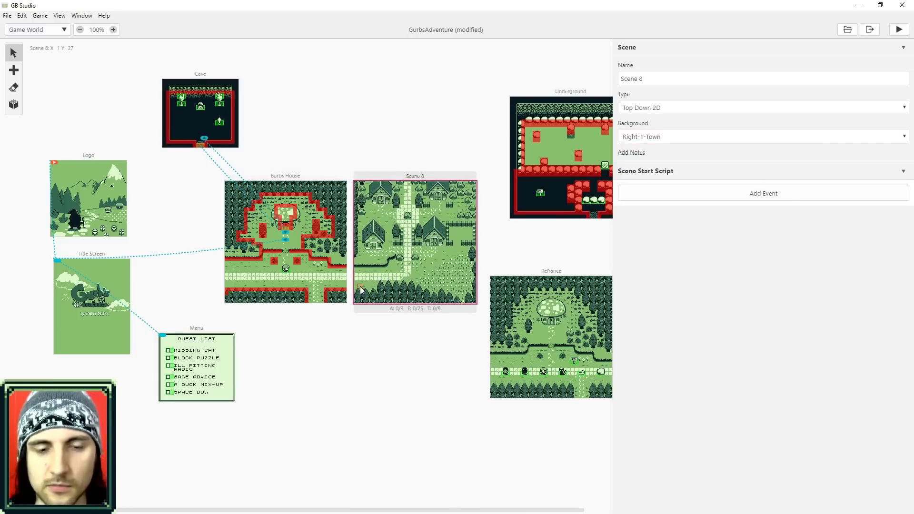
Step: Paint collision tiles in Scene 8 along the lower-left cliff edge and the top of the tree line below the path
ctrl+scroll(361, 290, up, 1)
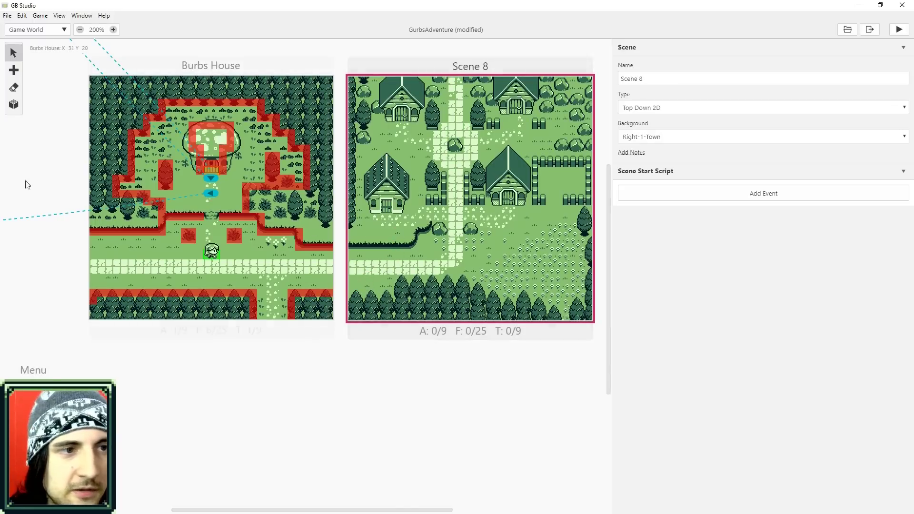
click(13, 104)
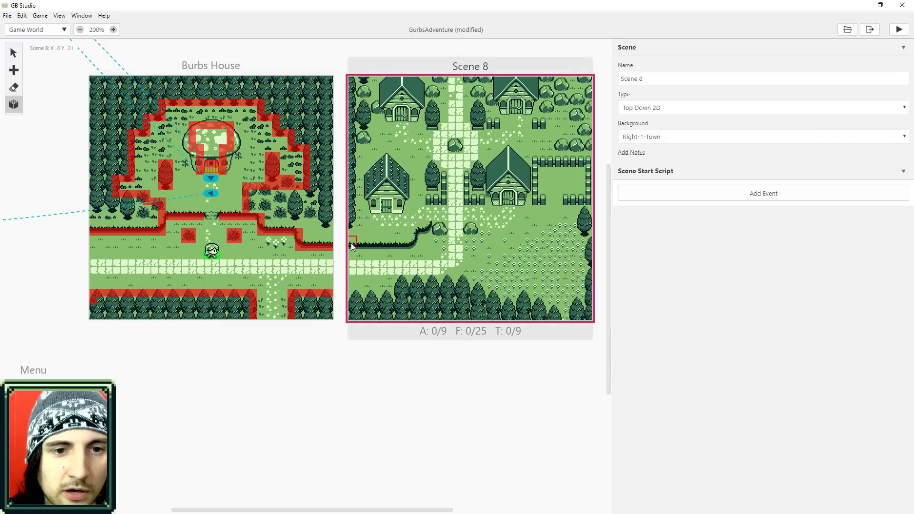
mouse_move(386, 246)
mouse_down()
mouse_move(413, 244)
mouse_move(431, 231)
mouse_up()
mouse_move(368, 292)
mouse_down()
mouse_move(353, 294)
mouse_move(395, 293)
mouse_move(399, 282)
mouse_move(492, 289)
mouse_up()
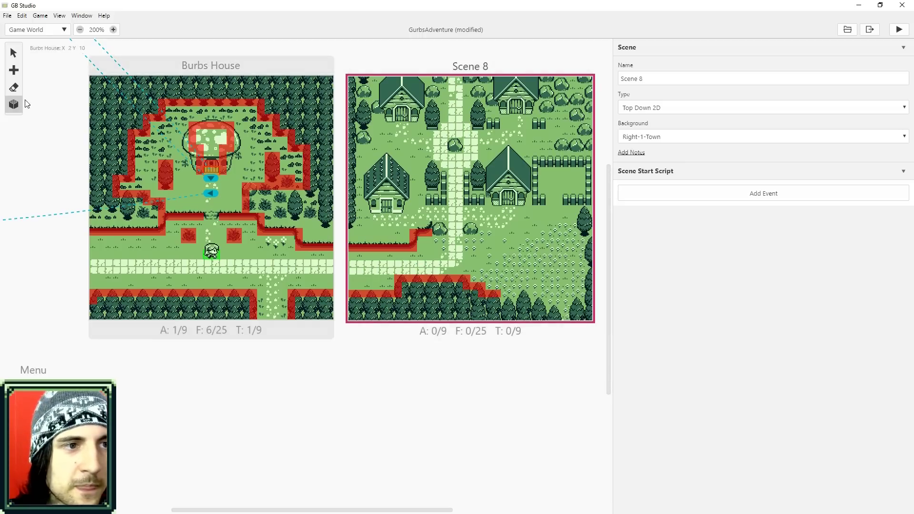
Step: Add a trigger 1 wide and 5 high at X 31, Y 23, across the path at the right edge of Burbs House
click(14, 73)
click(42, 91)
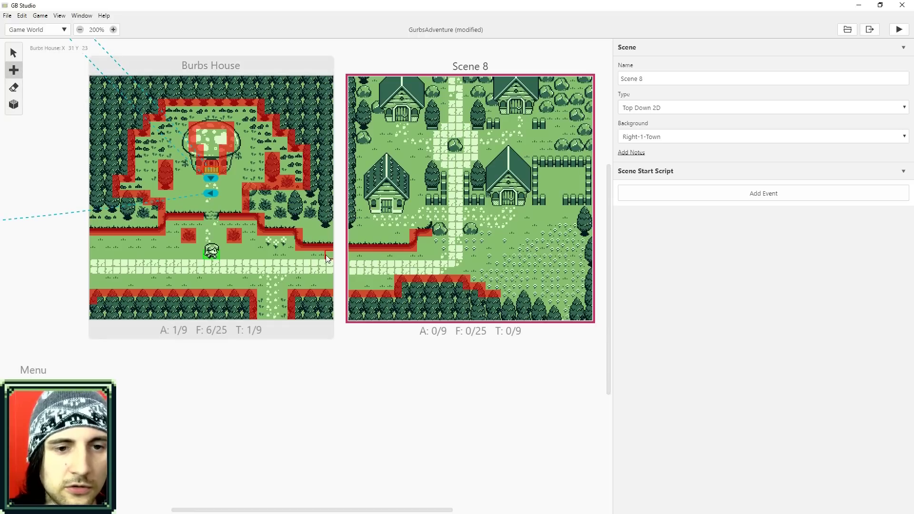
drag(327, 256, 329, 281)
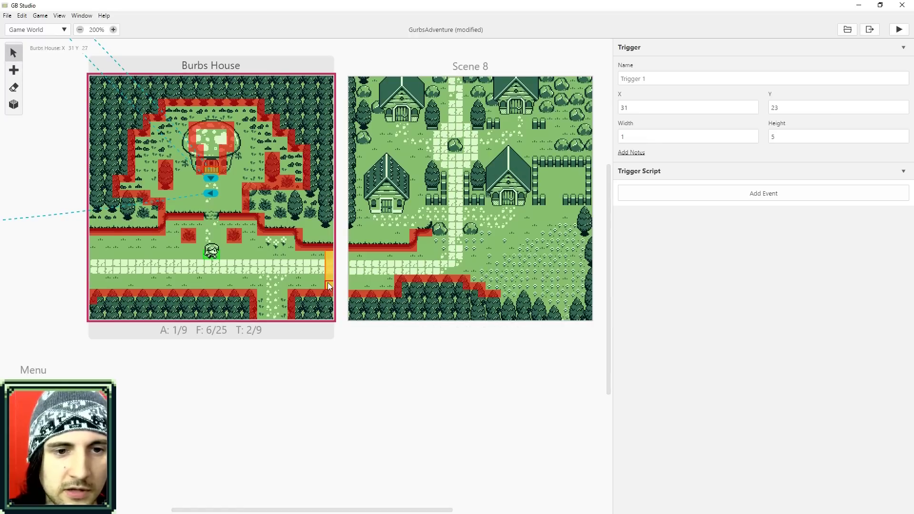
Step: Add a Scene: Switch Scene event to the new trigger's script with Scene 8 as its destination
click(718, 198)
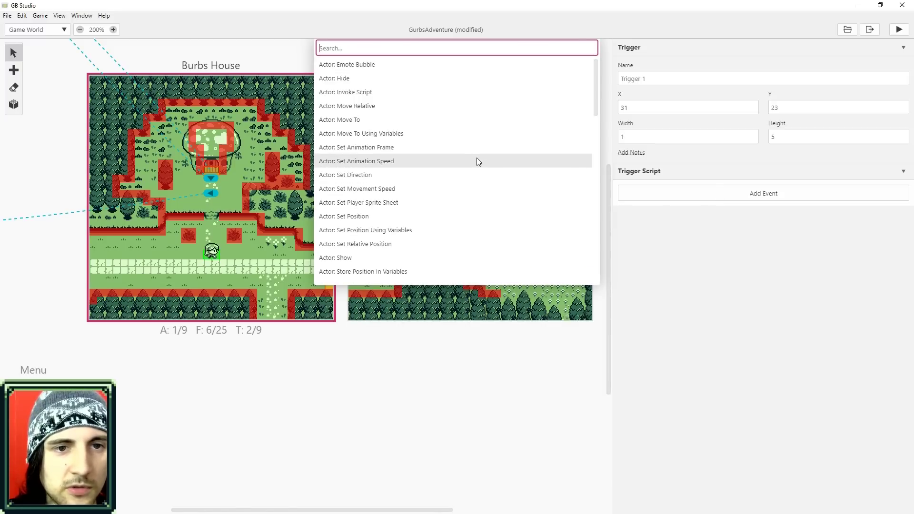
scroll(407, 192, down, 10)
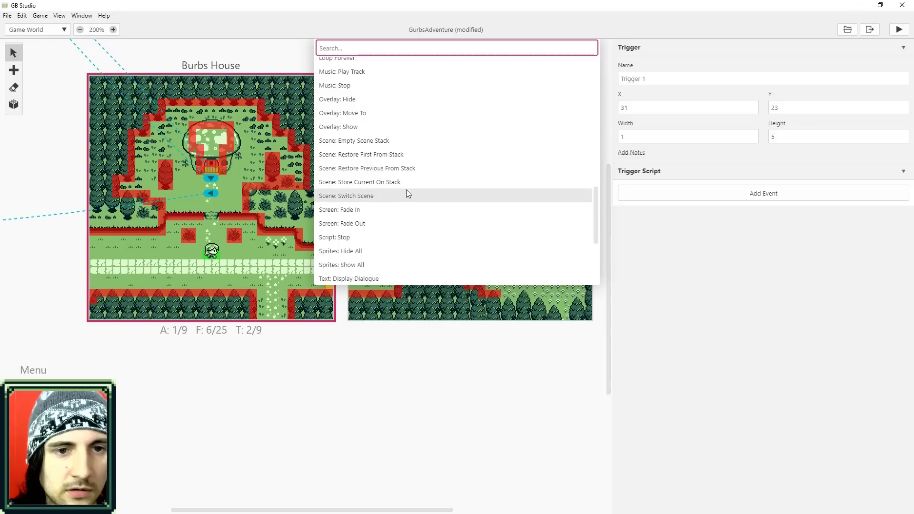
click(356, 198)
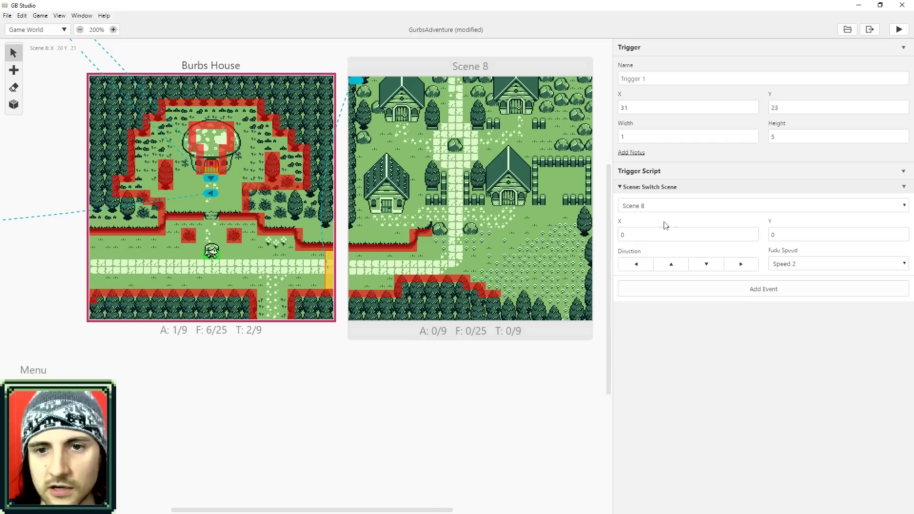
click(770, 206)
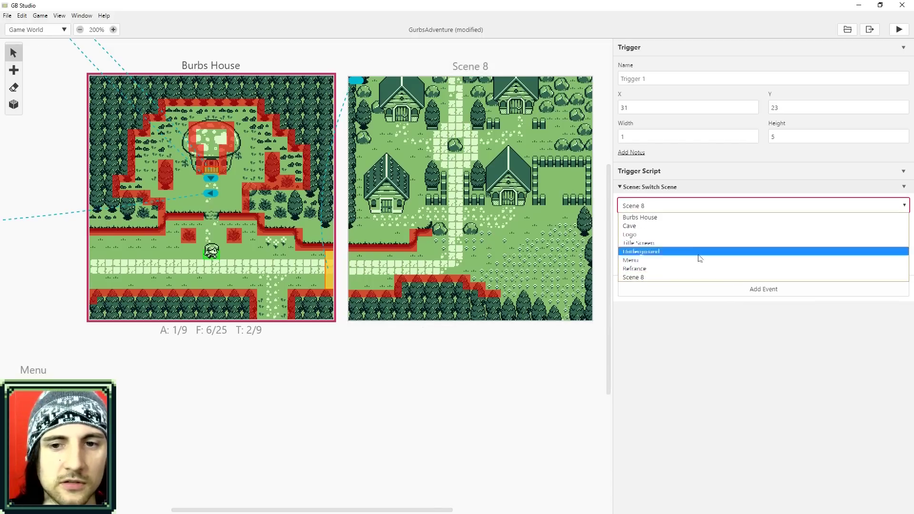
click(636, 277)
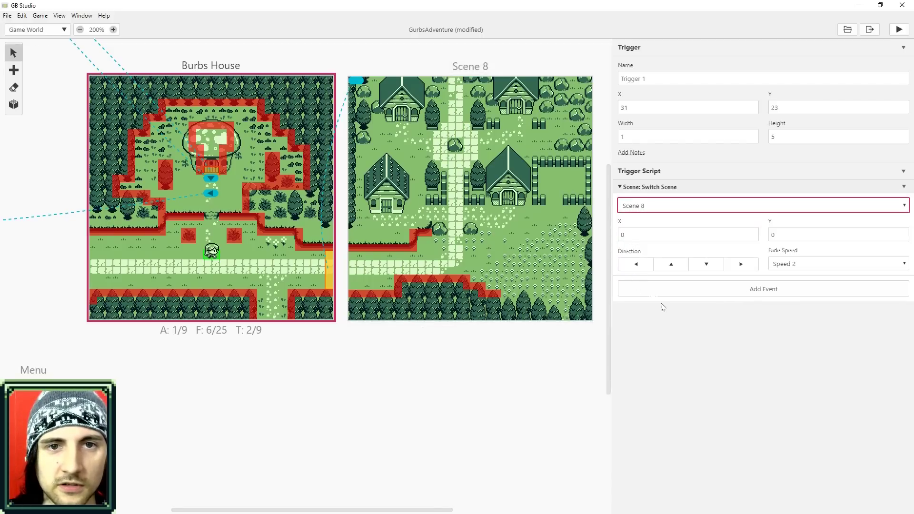
Step: Rename Scene 8 as Town
click(511, 67)
click(659, 79)
key(BackSpace)
key(BackSpace)
key(BackSpace)
key(BackSpace)
key(BackSpace)
key(BackSpace)
key(BackSpace)
text(Town)
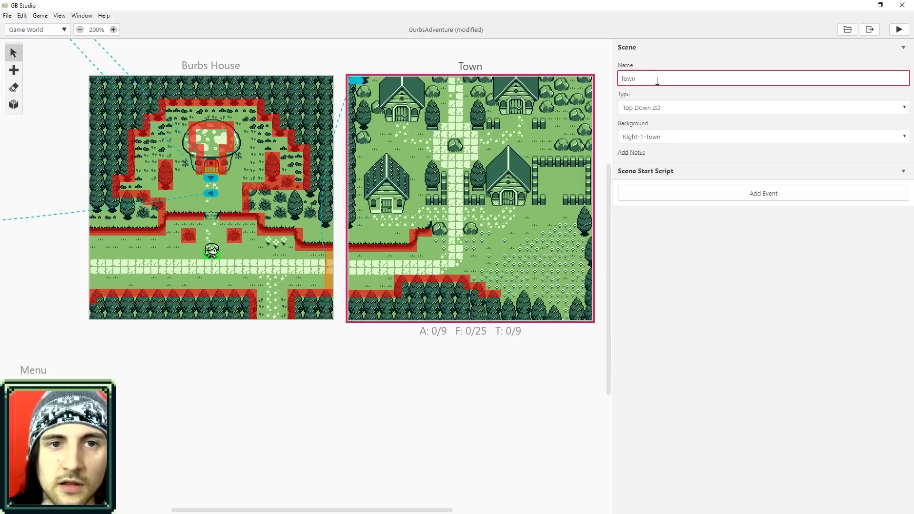
click(448, 72)
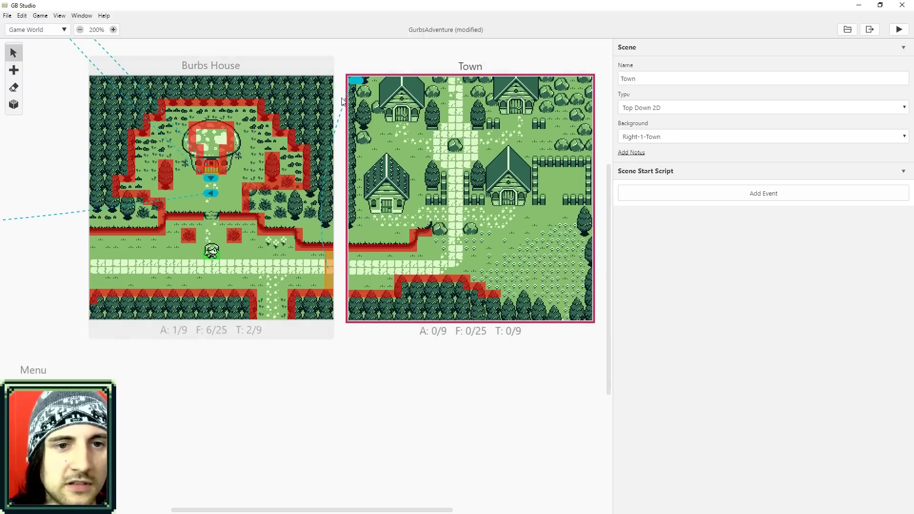
Step: Move the trigger's arrival point in Town to X 1, Y 25, facing right, with fade Speed 1 (Faster)
click(357, 84)
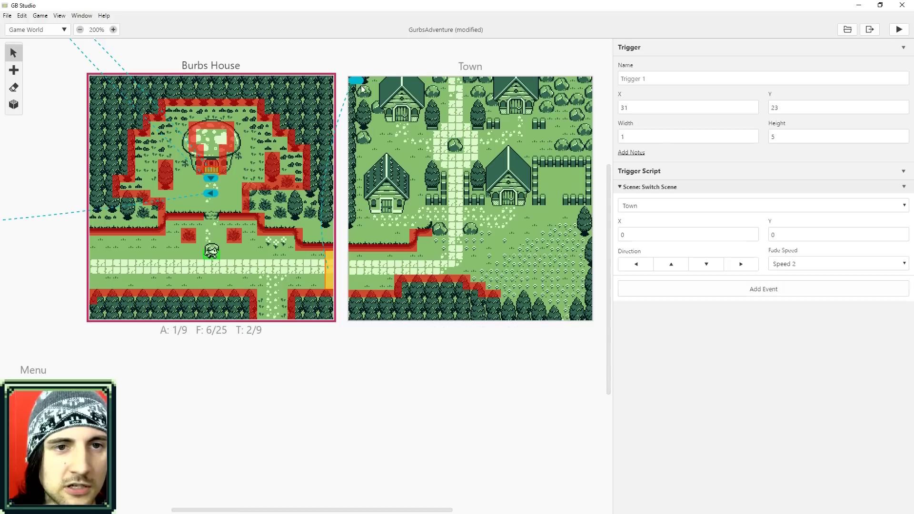
mouse_move(359, 82)
mouse_down()
mouse_move(390, 96)
mouse_move(390, 109)
mouse_move(359, 88)
mouse_move(370, 248)
mouse_move(360, 271)
mouse_up()
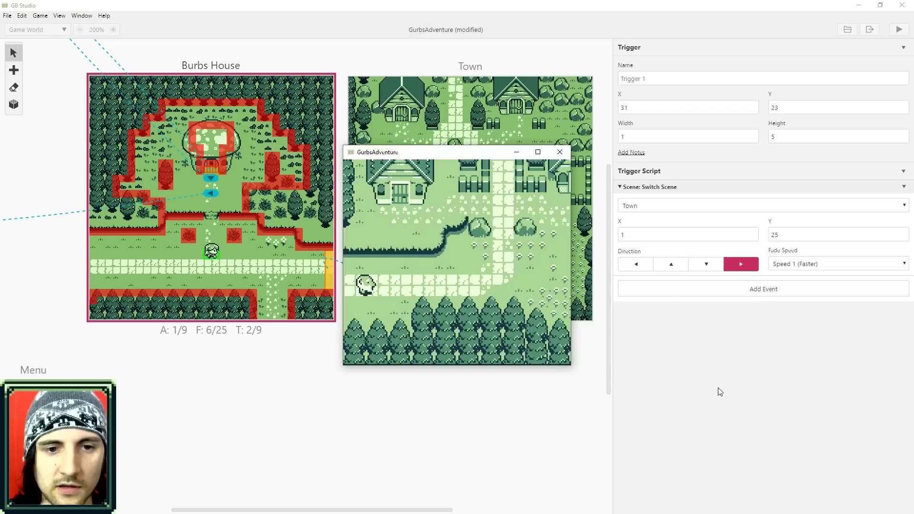
Step: Walk the player right and left along the Town path in the test game, and close it
key(Right)
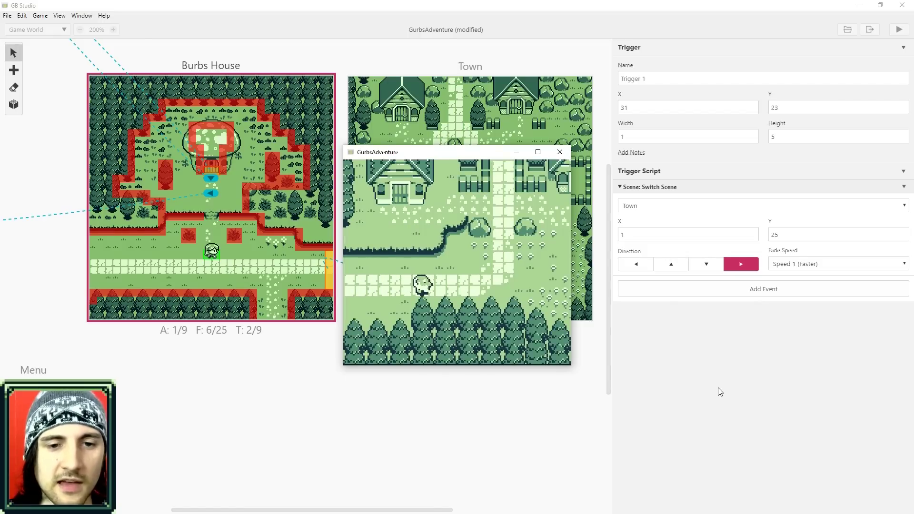
key(Left)
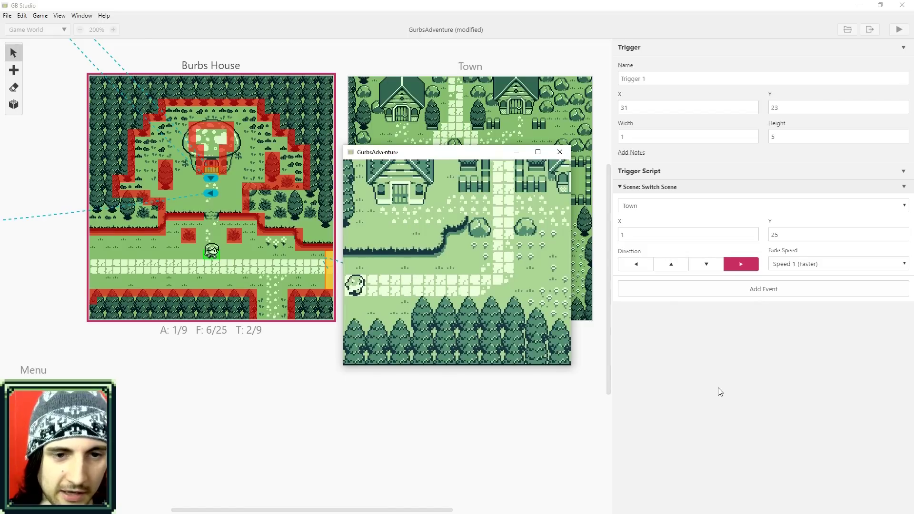
key(Right)
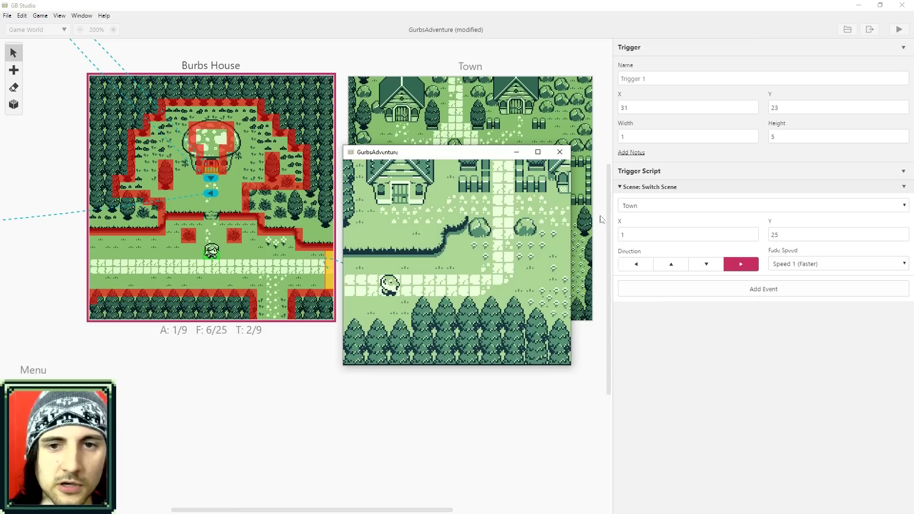
click(560, 154)
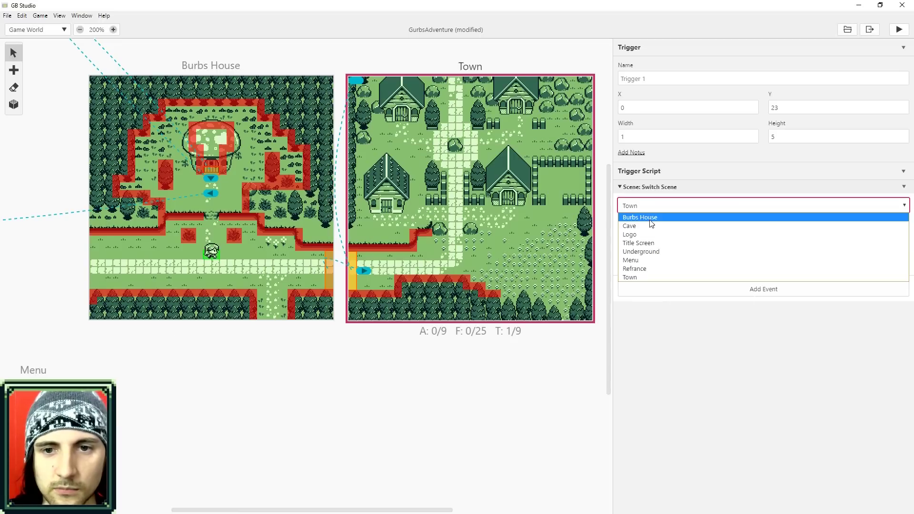
Step: Set Burbs House as the Switch Scene destination of the Town trigger at X 0, Y 23
click(649, 218)
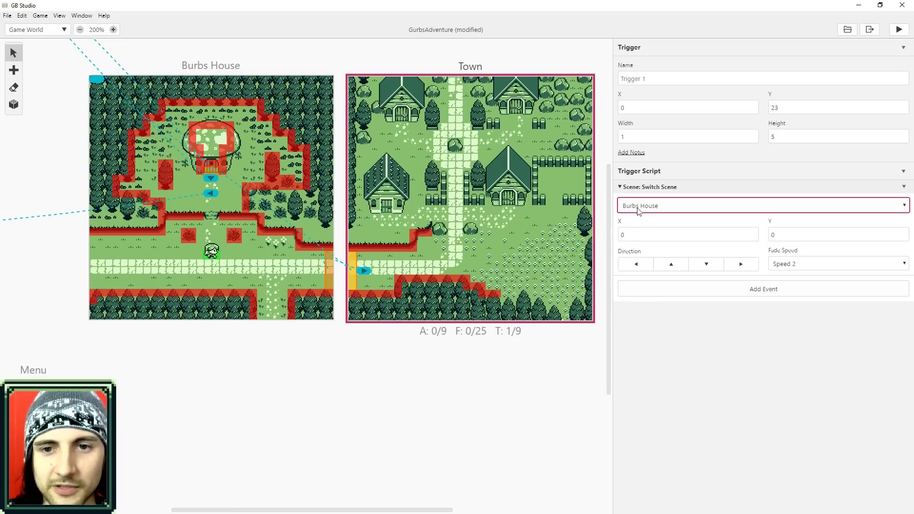
Step: Rename the Burbs House scene as Gurbs House
click(270, 146)
click(626, 79)
key(BackSpace)
text(Gurbs House)
click(709, 345)
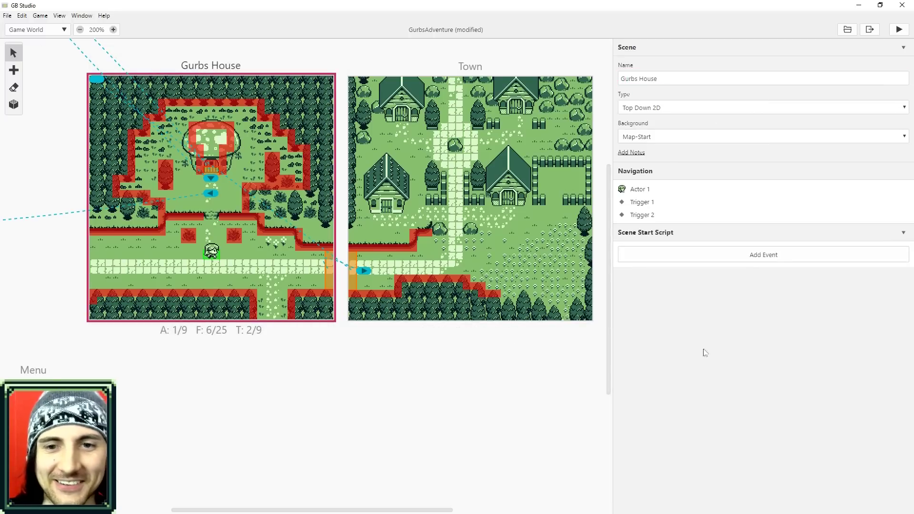
Step: Move the Town trigger's arrival point in Gurbs House to X 29, Y 25, facing left, with fade Speed 1 (Faster)
scroll(174, 129, up, 3)
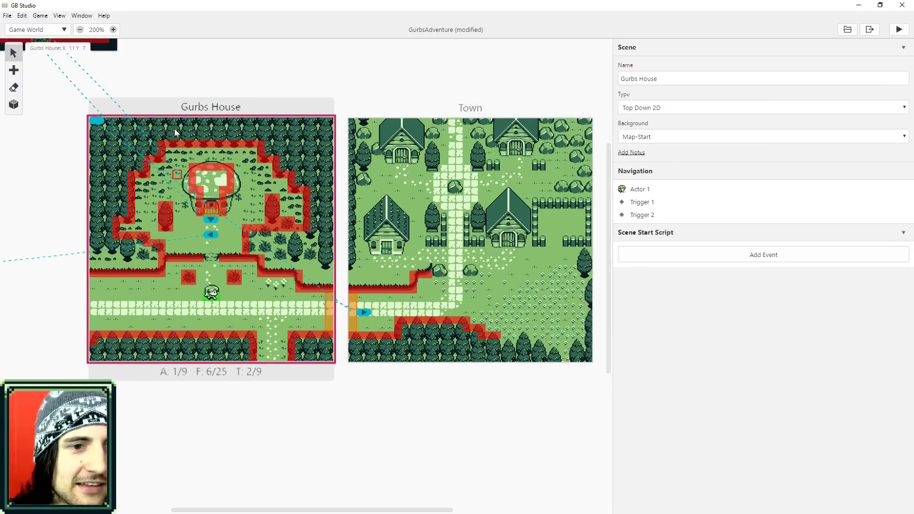
click(353, 367)
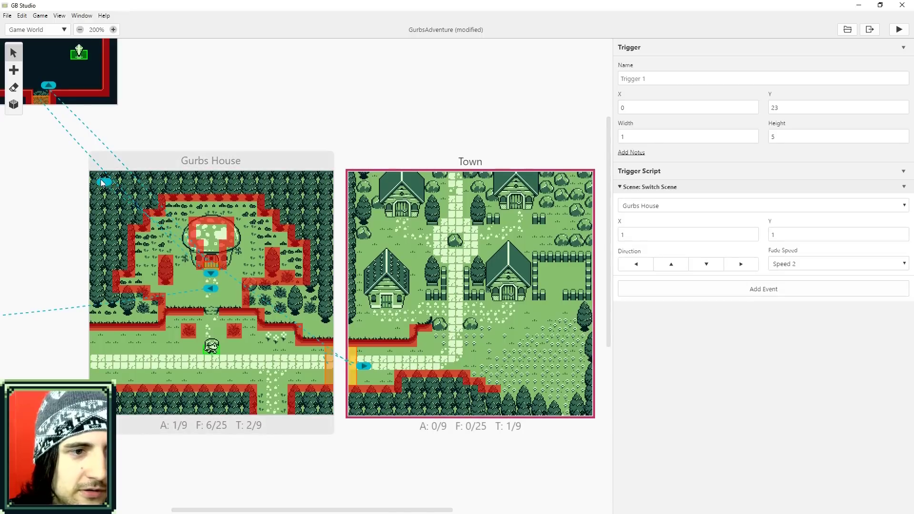
mouse_move(211, 281)
mouse_down()
mouse_move(281, 353)
mouse_move(317, 368)
mouse_up()
click(636, 264)
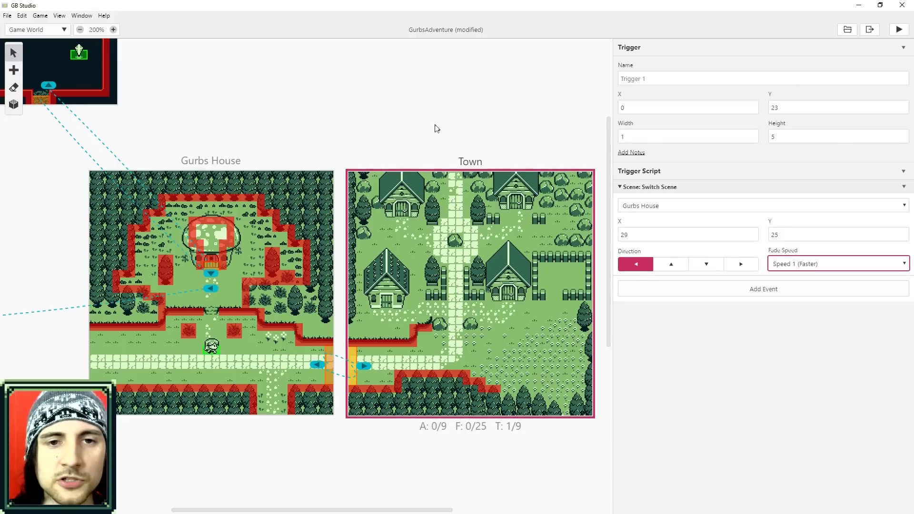
Step: Examine the quest list in the Menu scene and return to the Gurbs House and Town scenes
scroll(605, 219, down, 3)
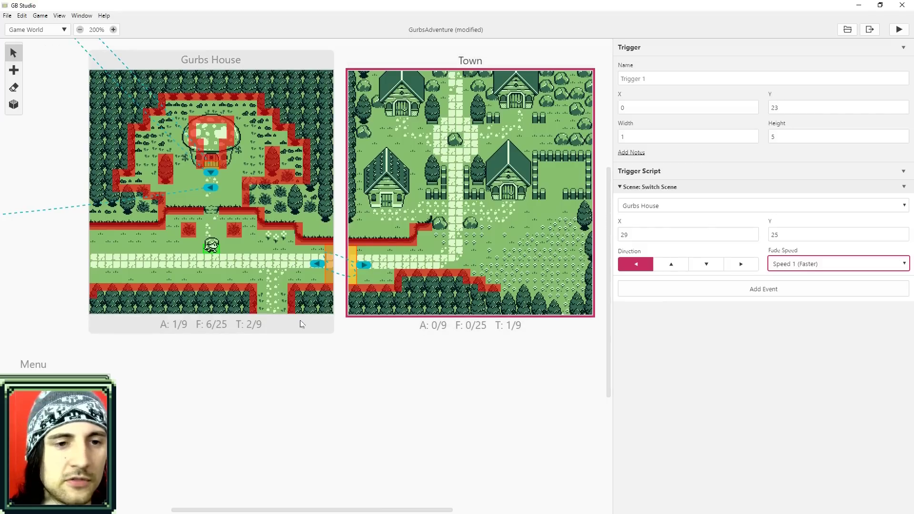
middle_drag(237, 394, 413, 278)
scroll(410, 271, left, 3)
scroll(410, 271, down, 1)
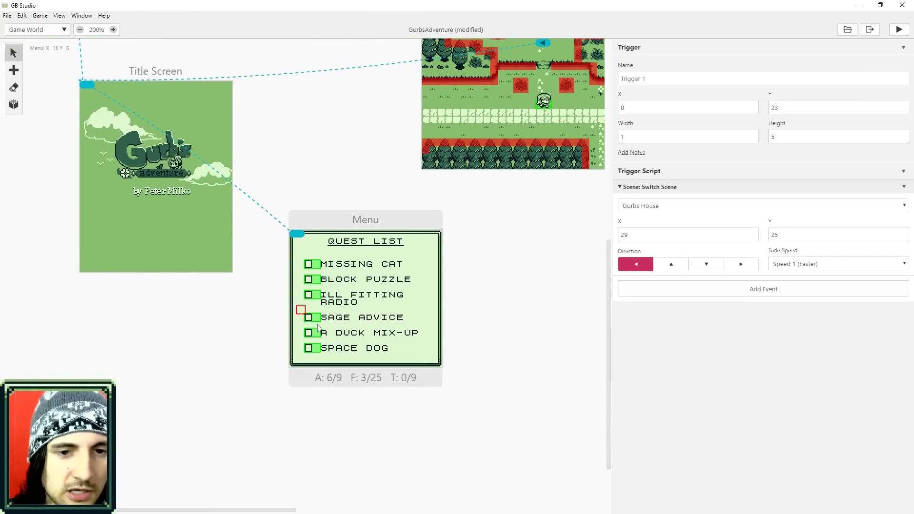
scroll(446, 264, right, 4)
scroll(445, 264, up, 2)
mouse_move(491, 310)
mouse_down()
mouse_move(380, 368)
mouse_move(490, 304)
mouse_up()
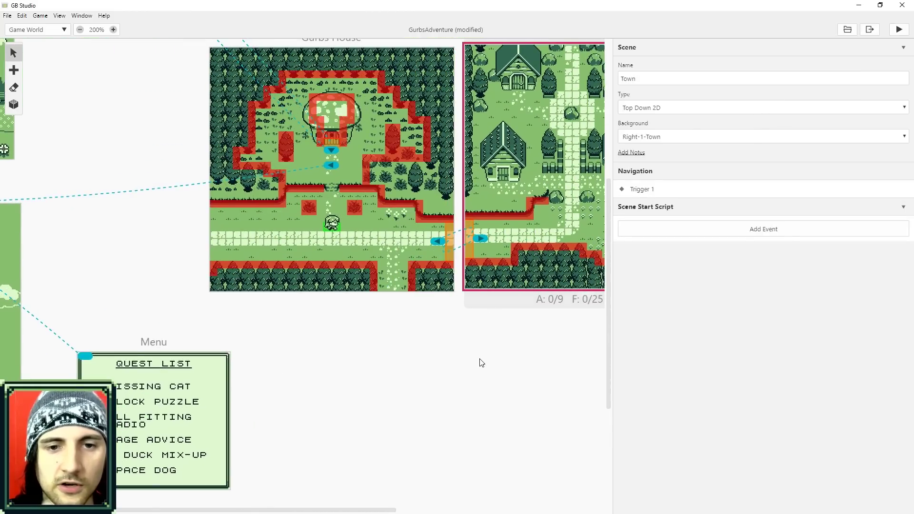
middle_drag(482, 363, 364, 416)
scroll(364, 416, left, 3)
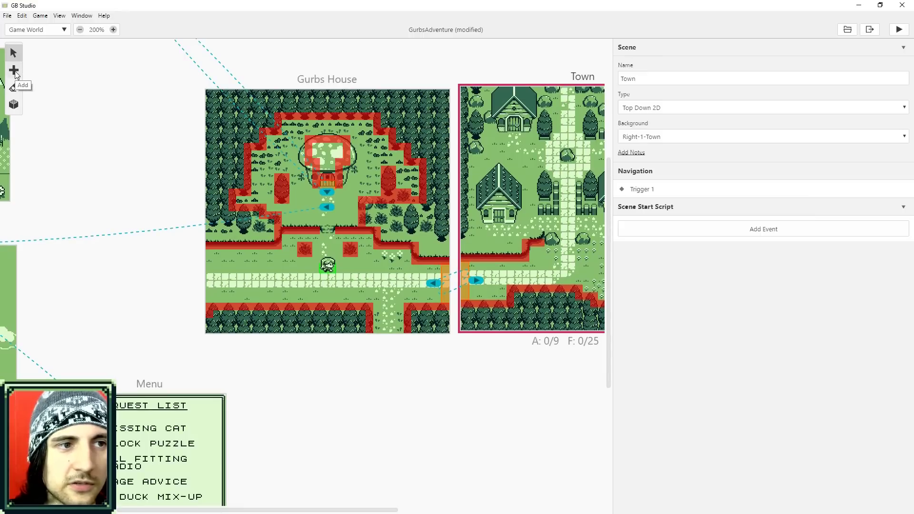
Step: Add an actor with the cat sprite at X 12, Y 16 in the Gurbs House yard
click(15, 72)
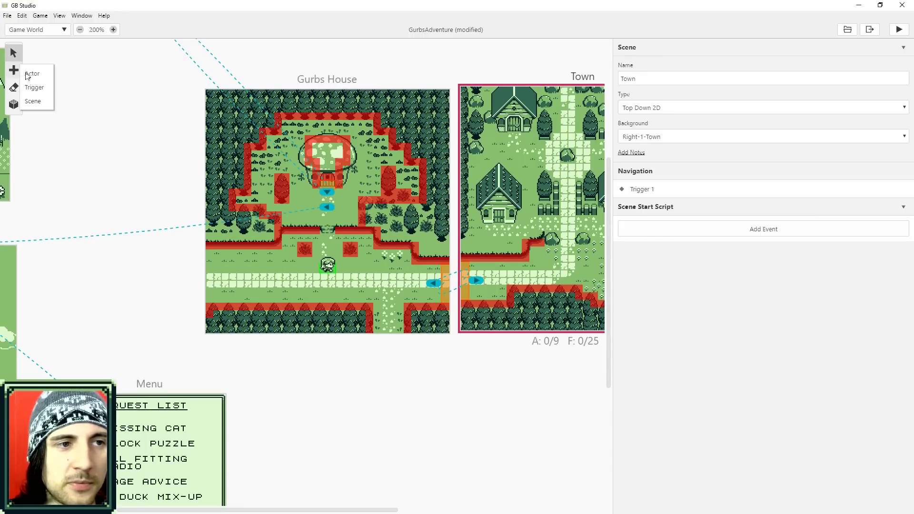
click(33, 73)
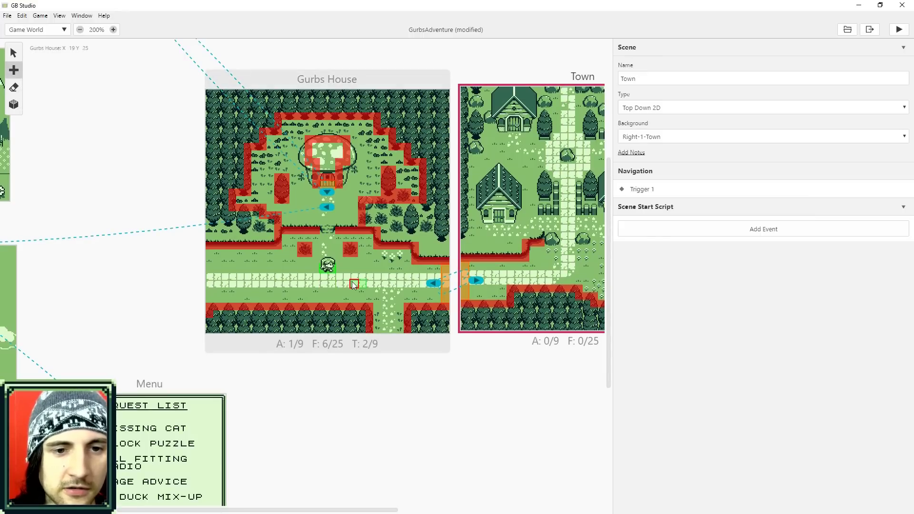
click(295, 214)
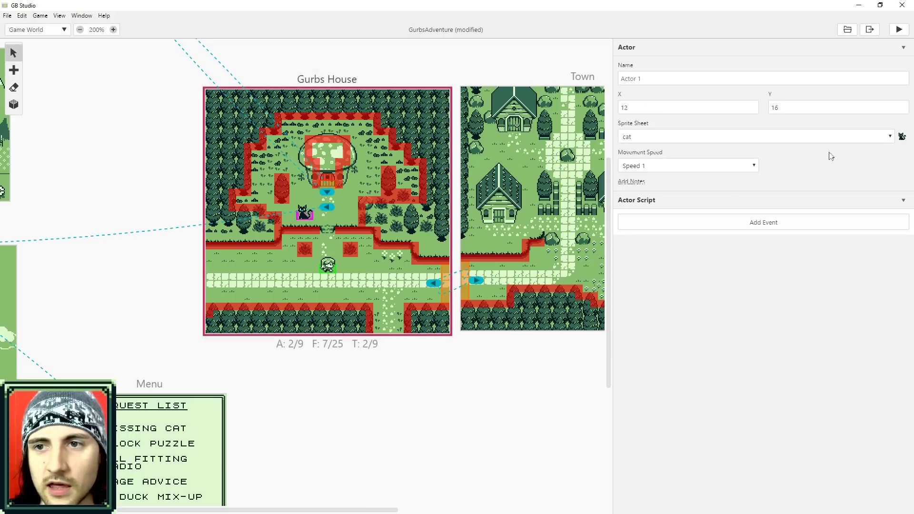
click(885, 138)
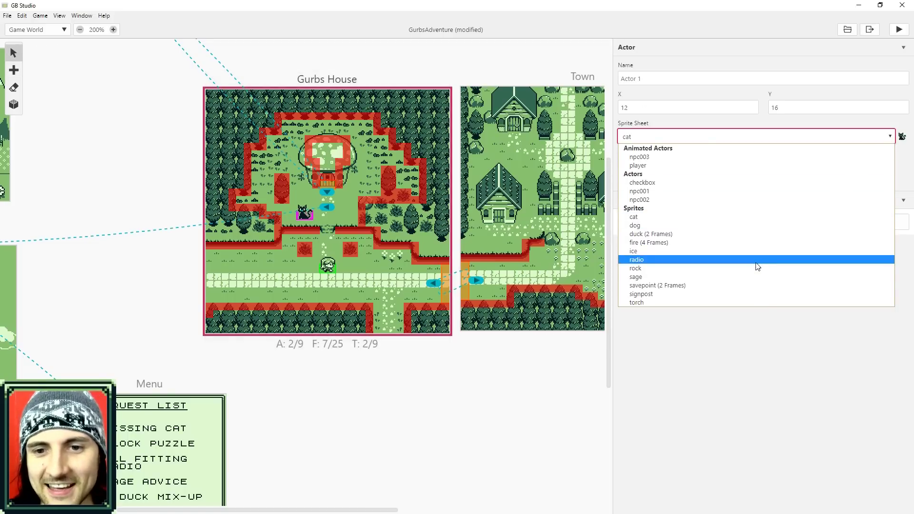
click(784, 357)
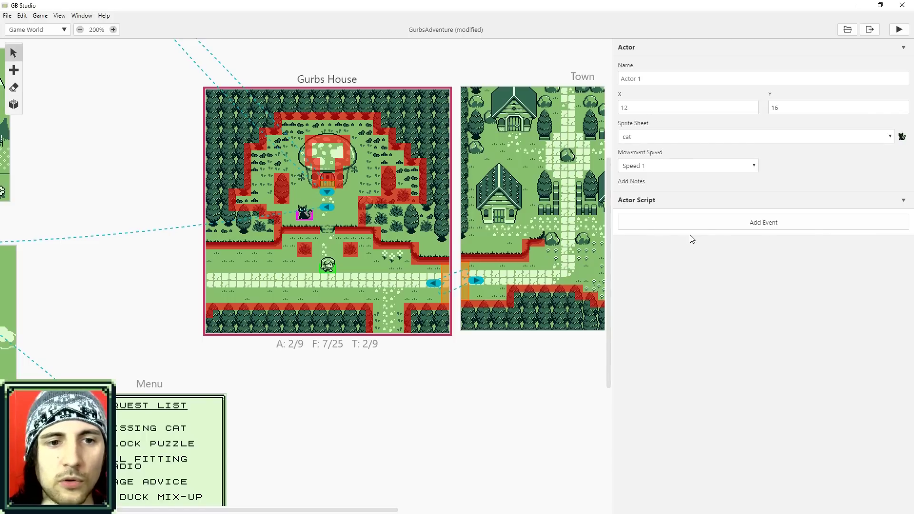
Step: Add a Variable: Increment By 1 event to the cat's script and assign it Variable 014
click(702, 224)
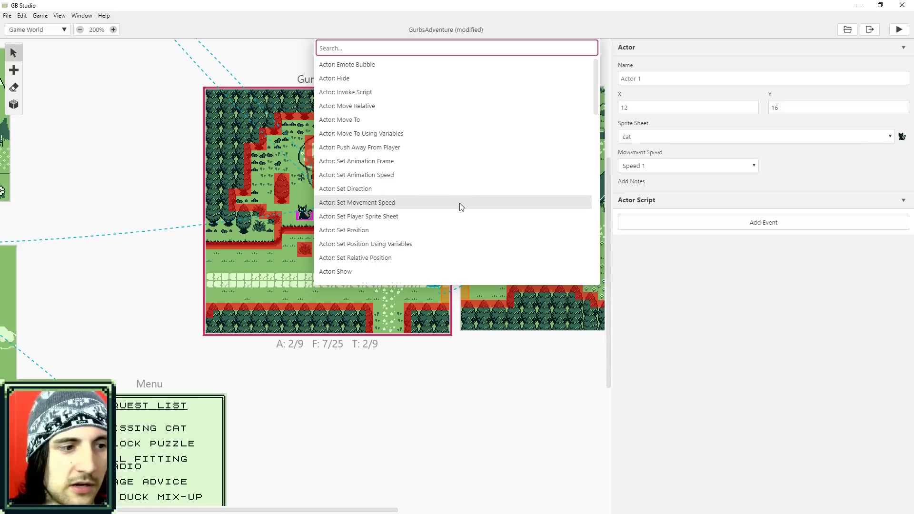
scroll(430, 239, down, 10)
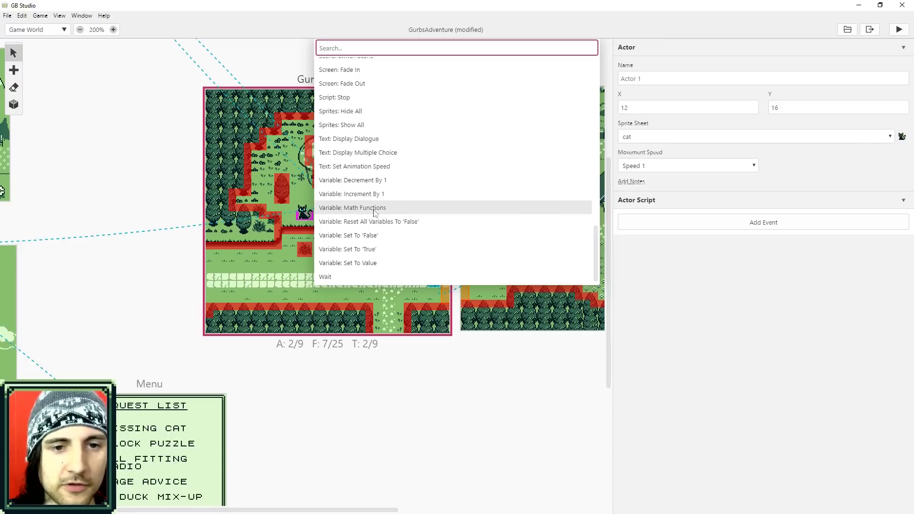
click(362, 194)
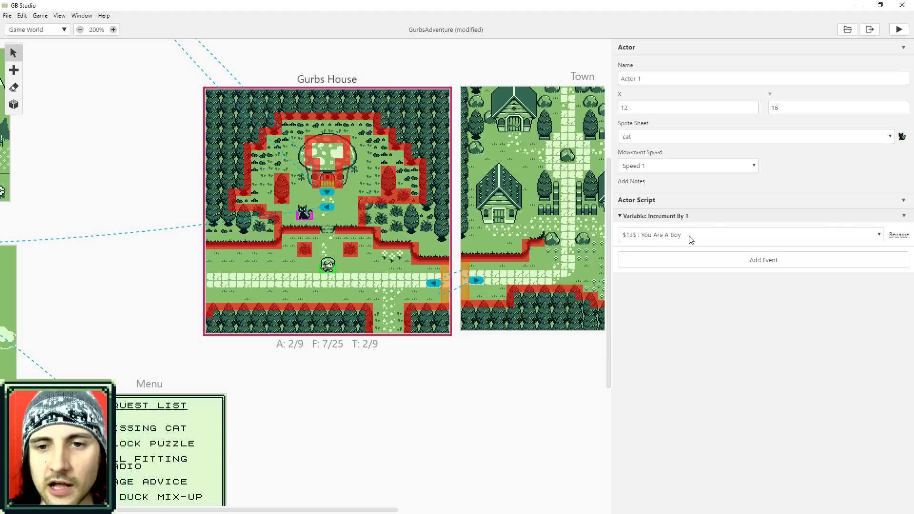
click(879, 235)
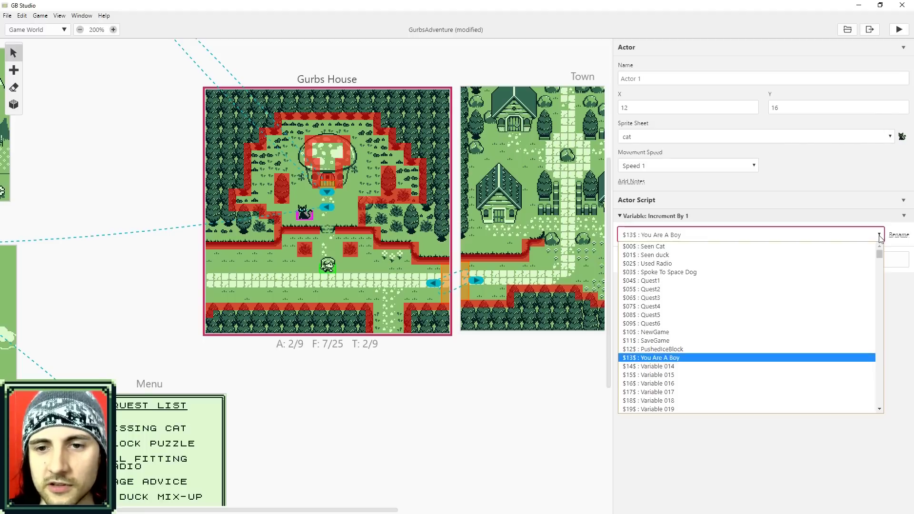
click(663, 367)
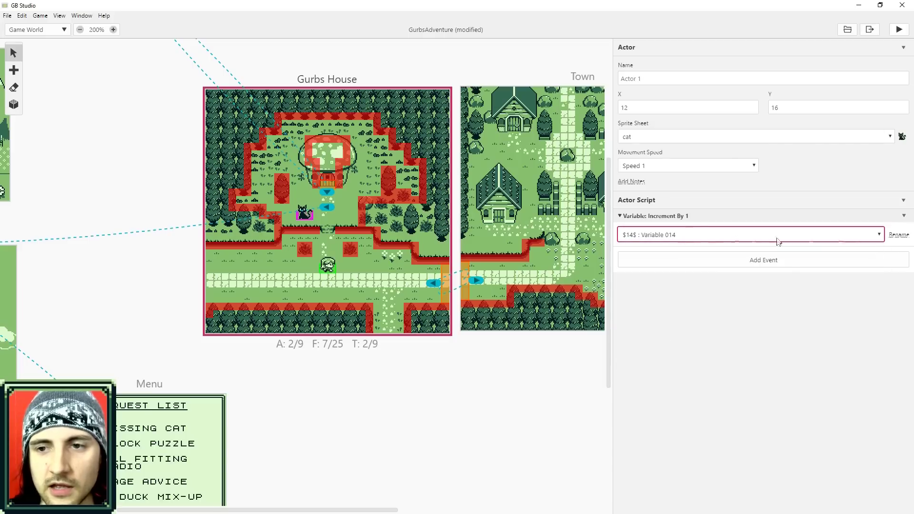
Step: Rename Variable 014 in the cat's increment event as Cats Collected
click(905, 239)
double_click(688, 236)
key(BackSpace)
key(BackSpace)
key(BackSpace)
key(BackSpace)
key(BackSpace)
key(BackSpace)
key(BackSpace)
key(BackSpace)
key(BackSpace)
key(BackSpace)
text(Cats )
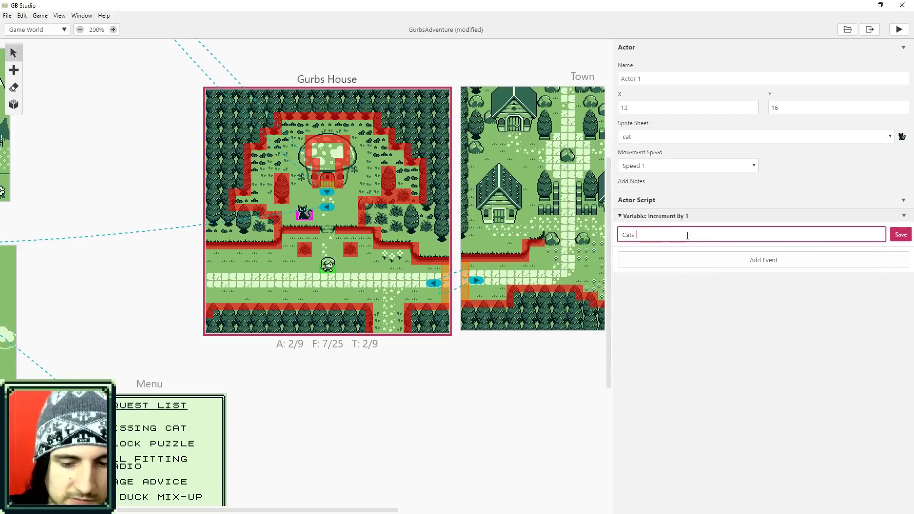
text(Collected)
key(Return)
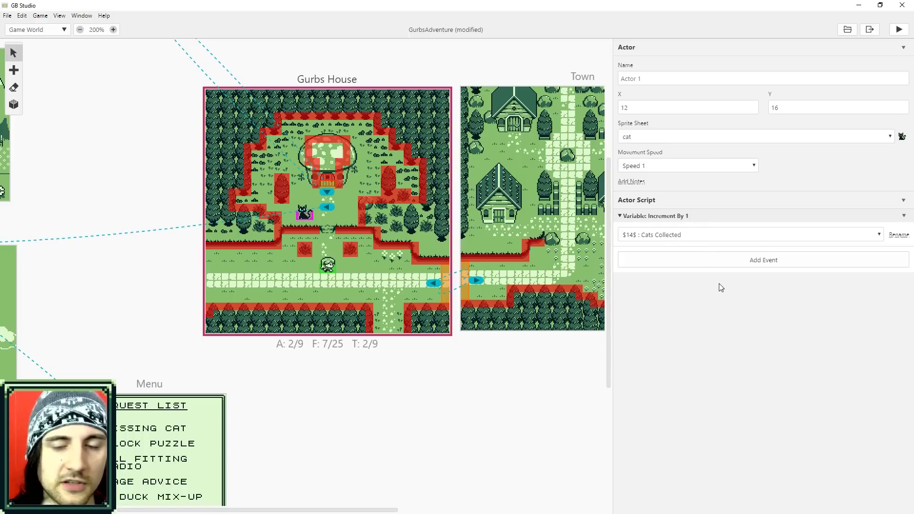
Step: Name the cat actor Cat1 and add an Actor: Hide event to its script that hides Cat1
click(747, 263)
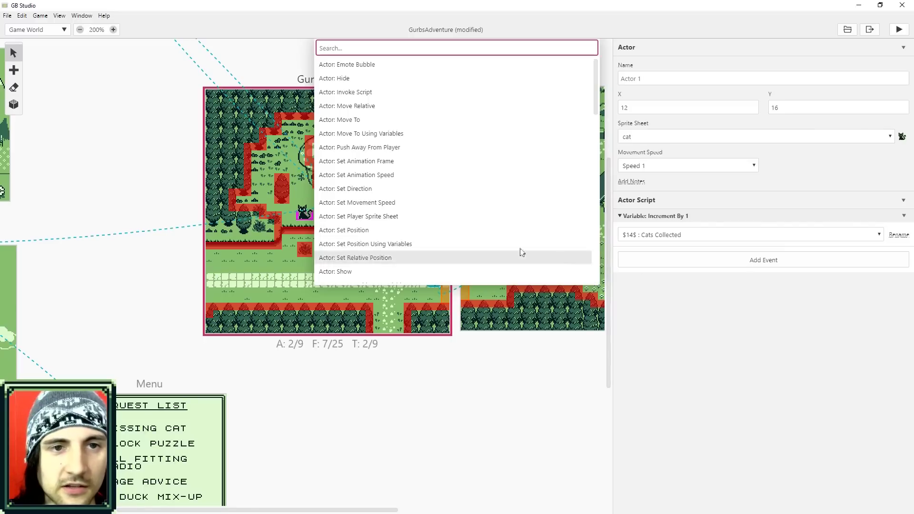
click(342, 79)
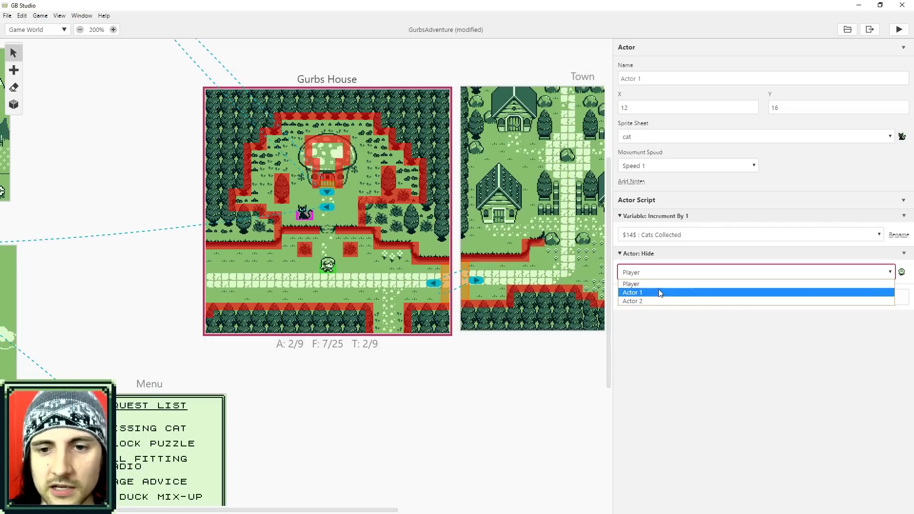
click(760, 381)
click(657, 79)
text(c)
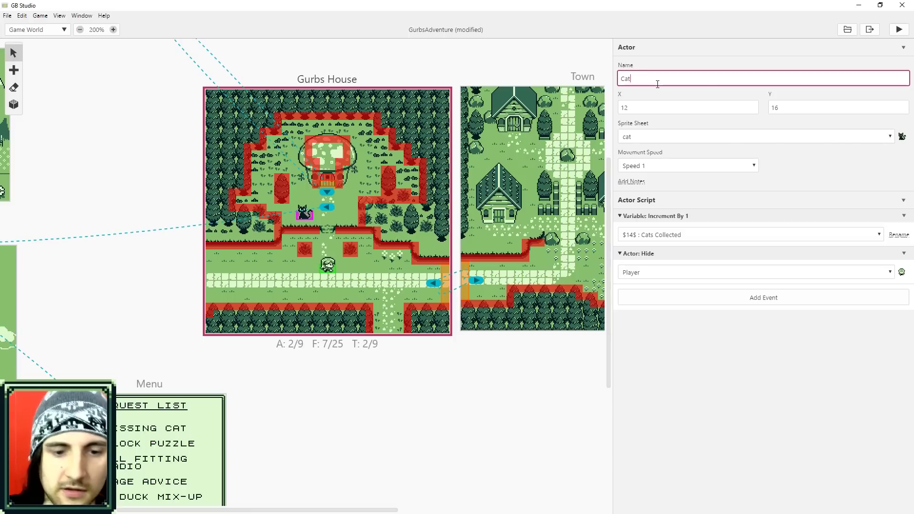
click(752, 370)
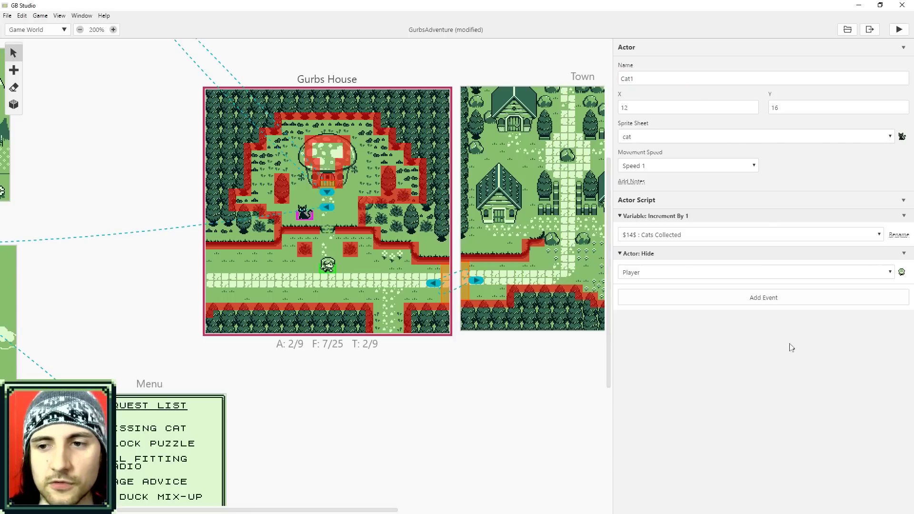
click(876, 273)
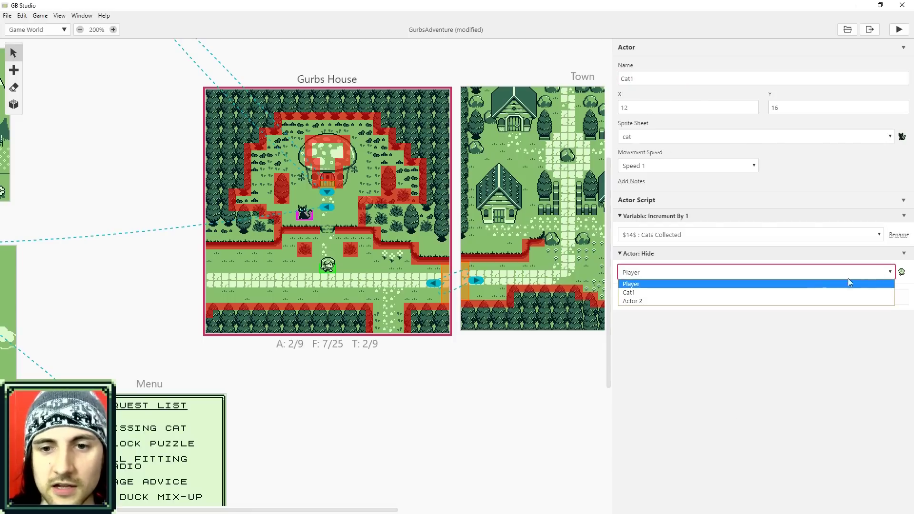
click(649, 295)
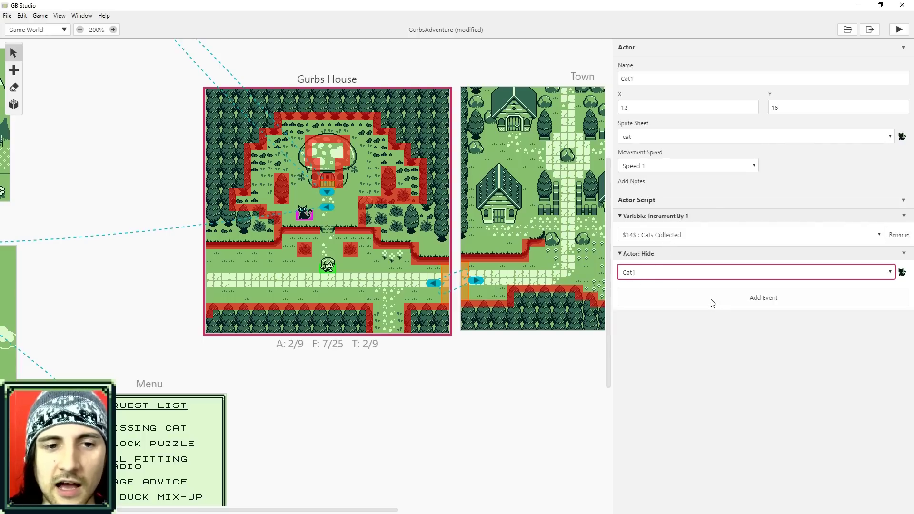
Step: Add a Text: Display Dialogue event to Cat1's script reading "You collected" on one line and "$14$ Cats!" on the second
click(724, 303)
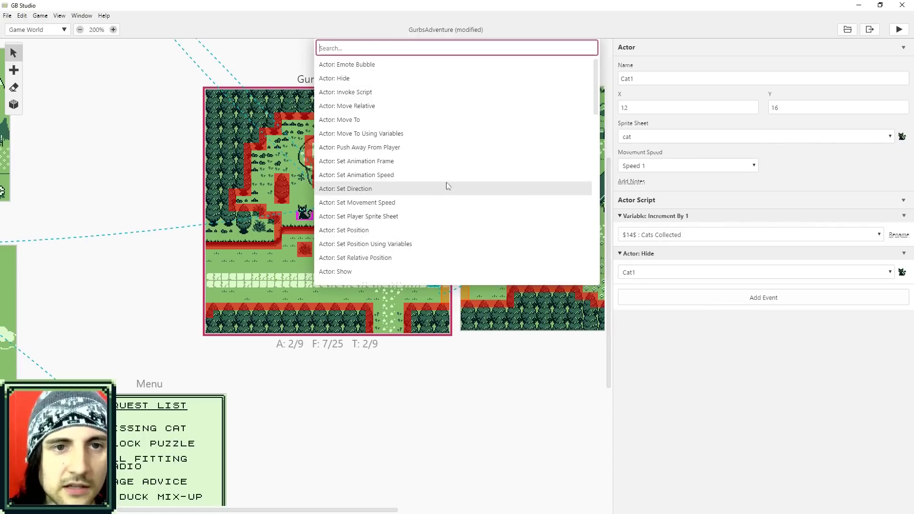
scroll(446, 185, down, 12)
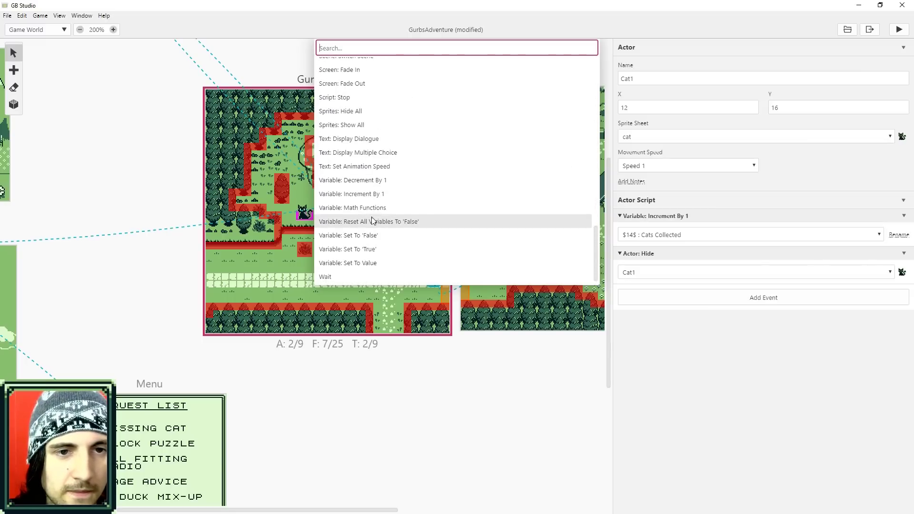
click(358, 139)
click(679, 317)
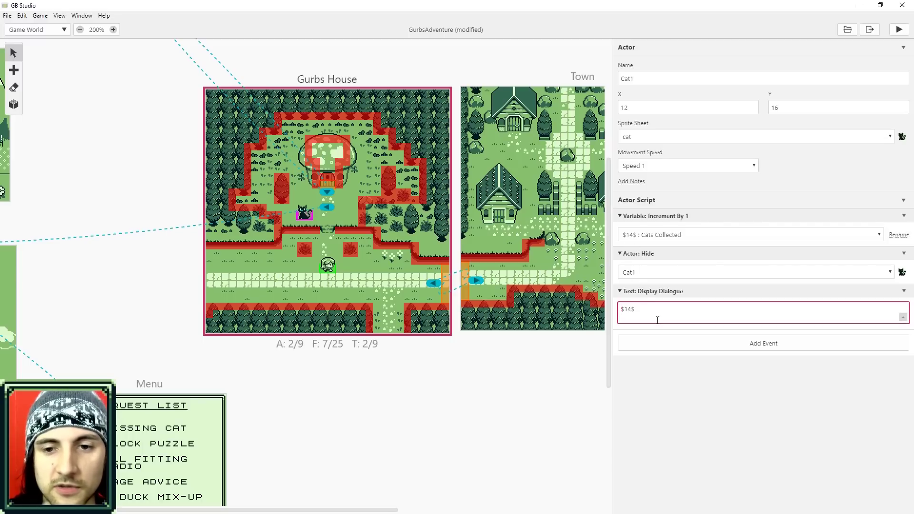
text(collected)
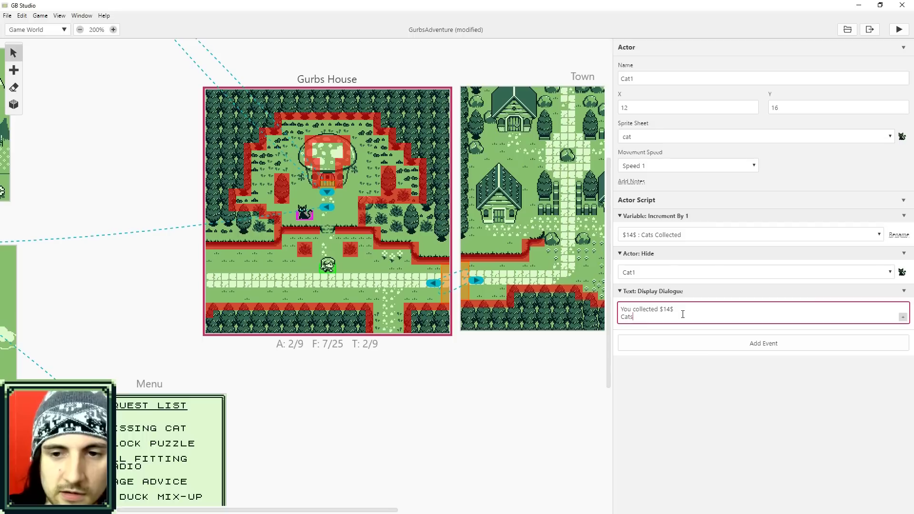
drag(660, 308, 675, 312)
click(680, 312)
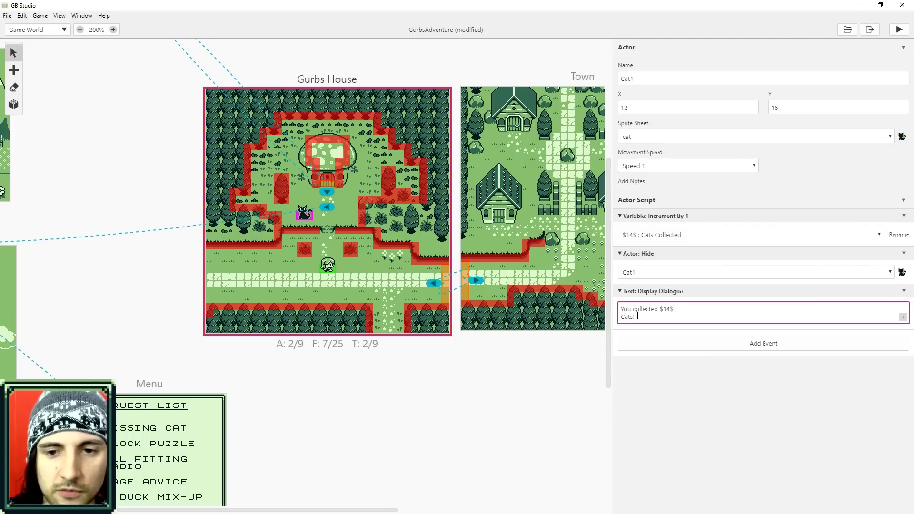
key(BackSpace)
click(635, 317)
click(782, 371)
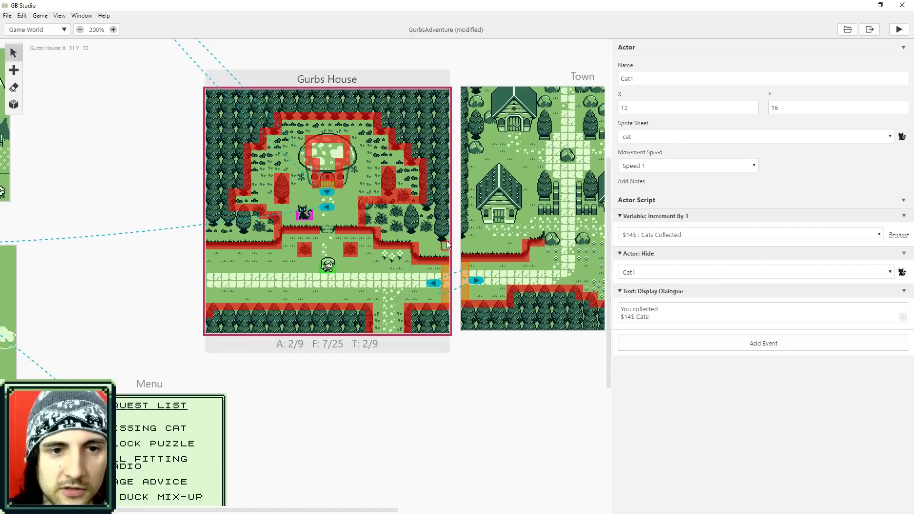
Step: Paste a copy of the cat actor into Gurbs House and place it beside the mushroom house at X 20, Y 10
click(346, 216)
key(ctrl+v)
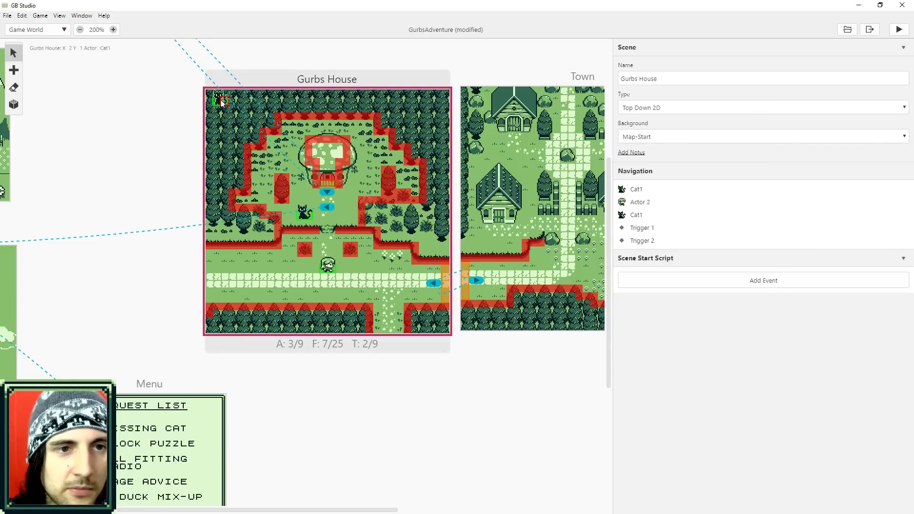
drag(221, 101, 364, 170)
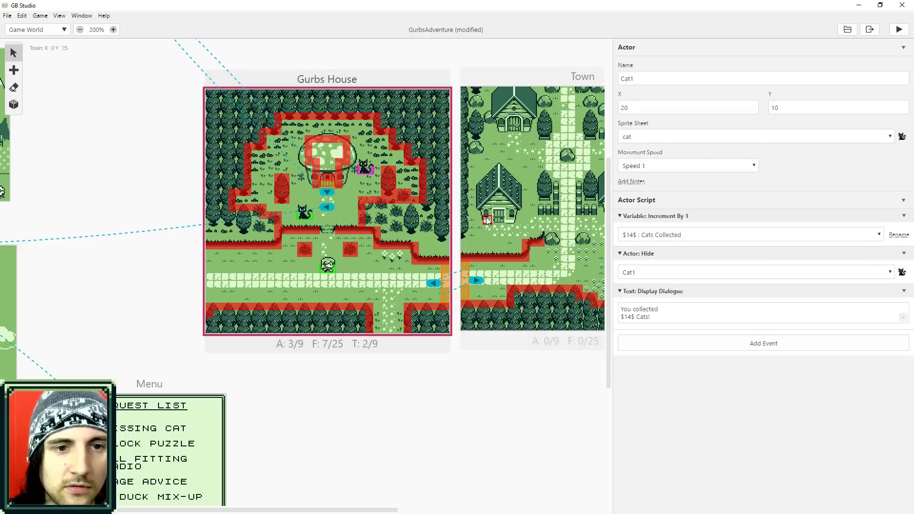
Step: Run the game and collect the original cat in the yard to test its script
click(900, 30)
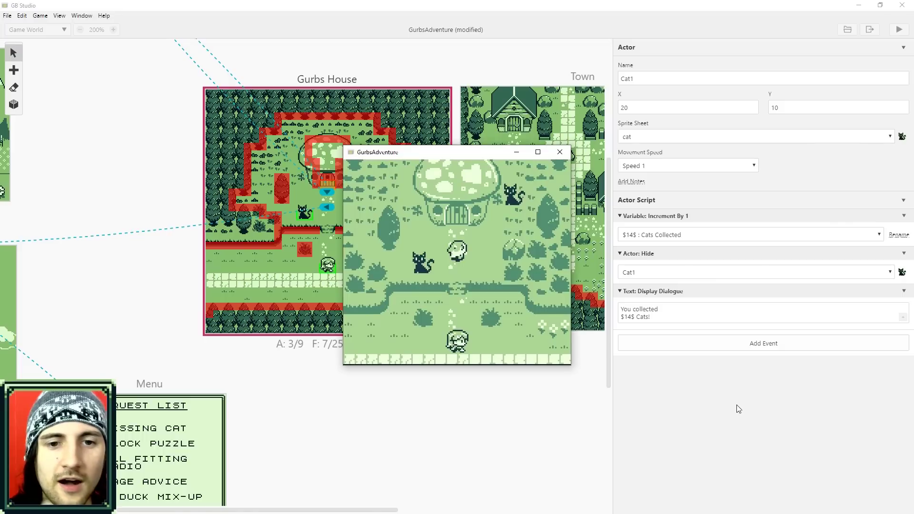
key(Right)
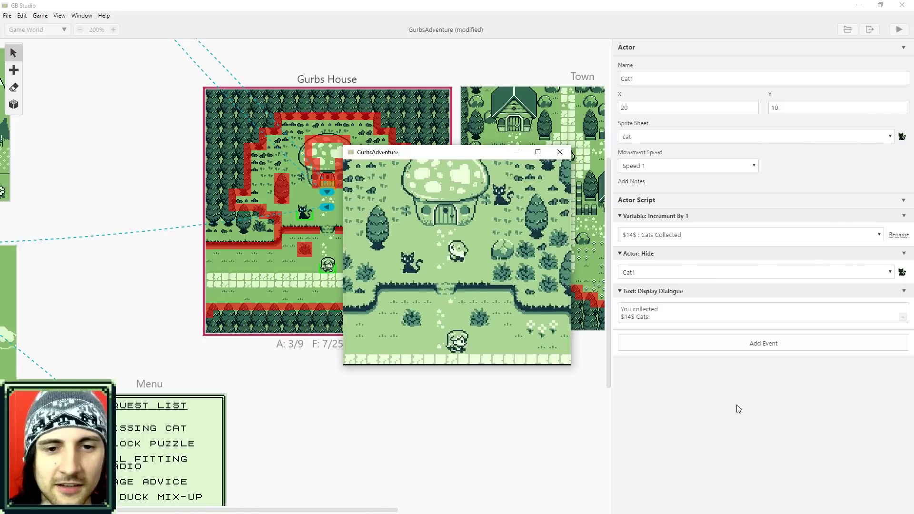
key(Down)
key(Left)
key(z)
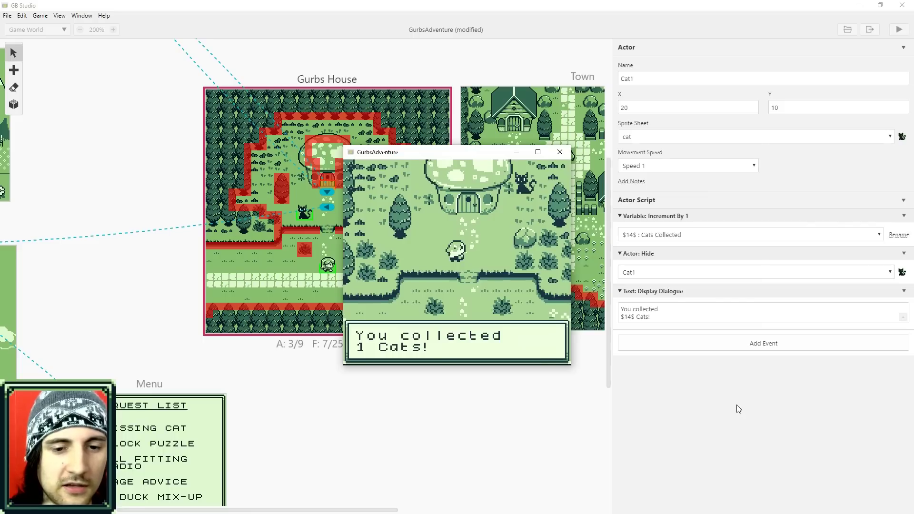
key(z)
Step: Test the copied cat beside the mushroom house, walk away from it, and close the game
key(Right)
key(Up)
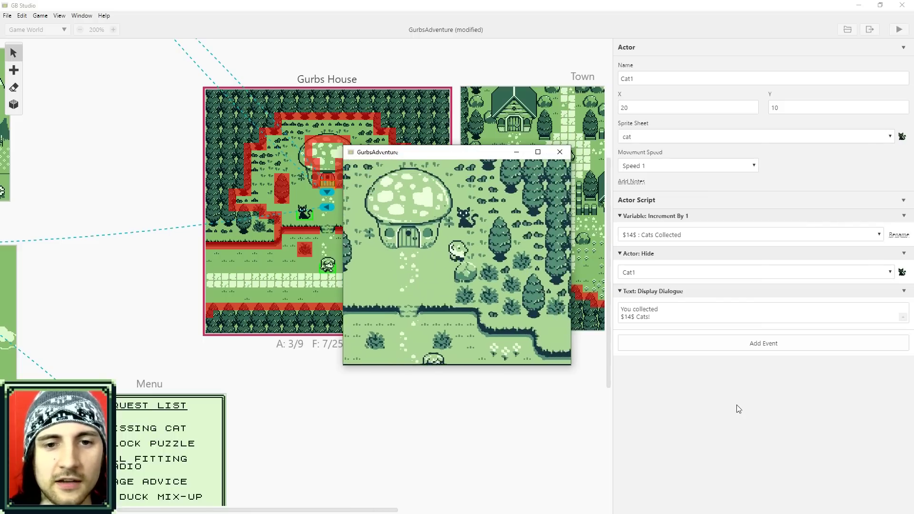
key(z)
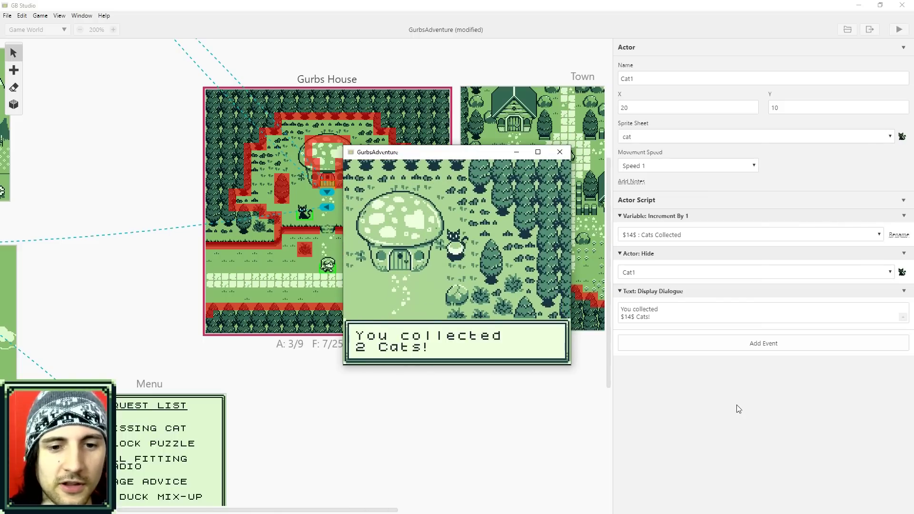
key(z)
key(Down)
key(Left)
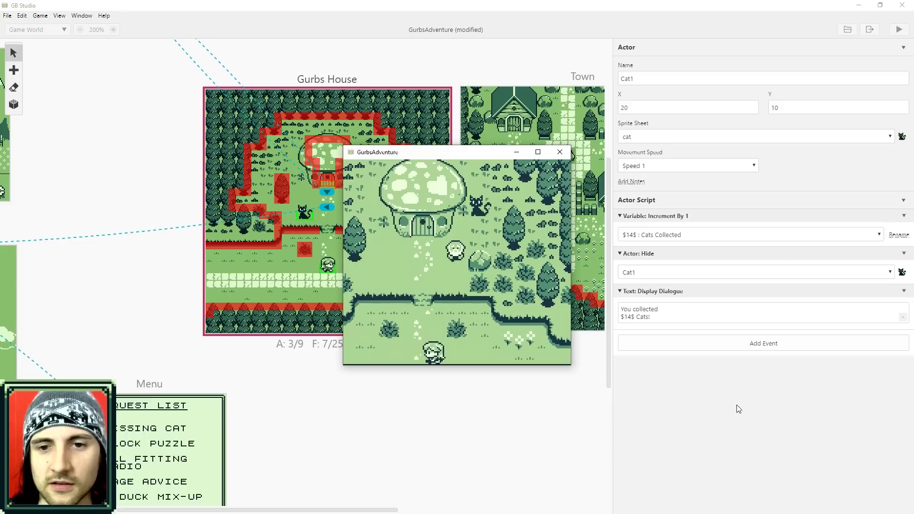
key(Left)
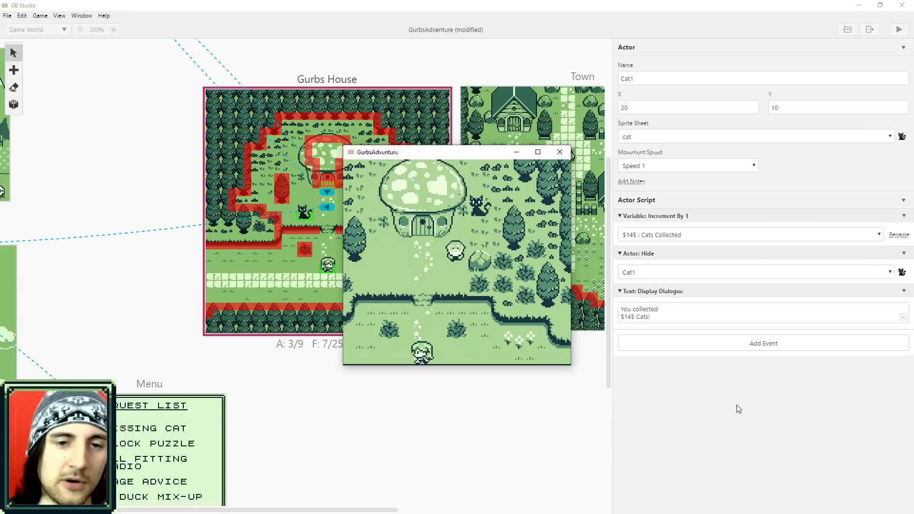
key(Left)
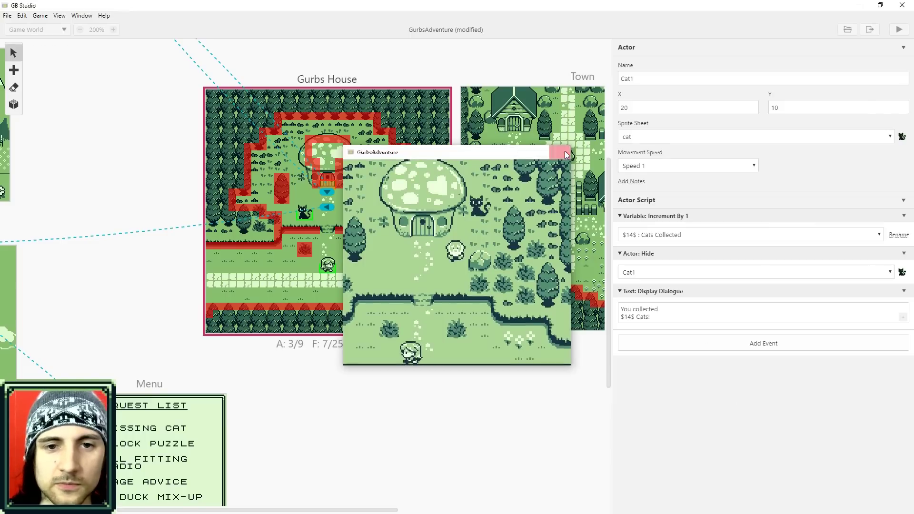
click(560, 152)
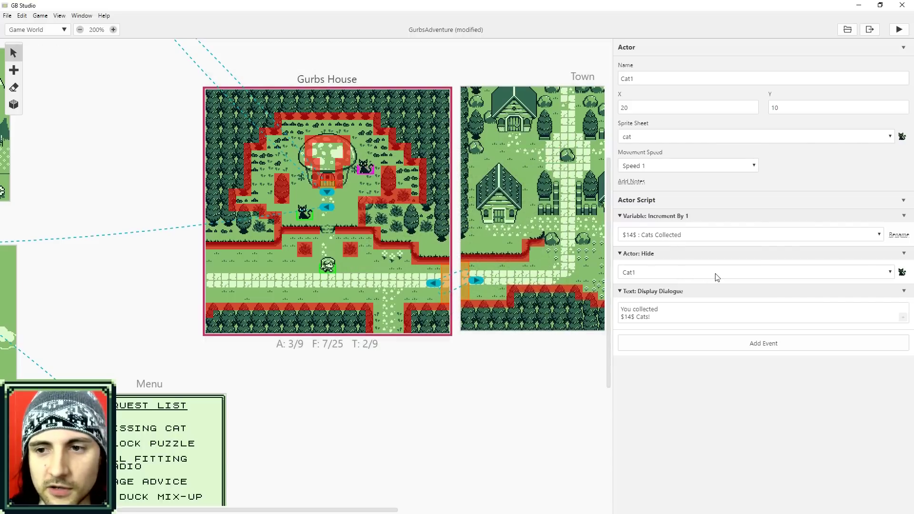
Step: Rename the copied cat actor as Cat2 and set its Actor: Hide event to hide Cat2
click(667, 273)
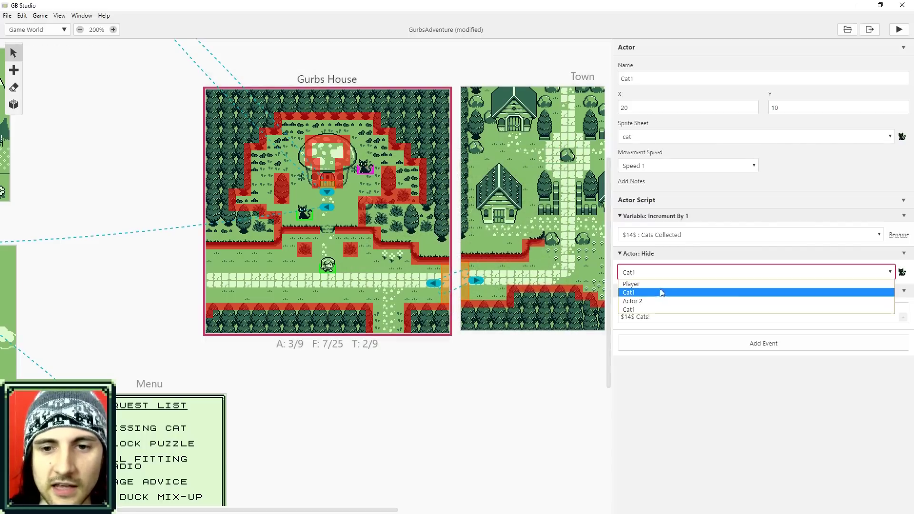
click(662, 310)
click(642, 81)
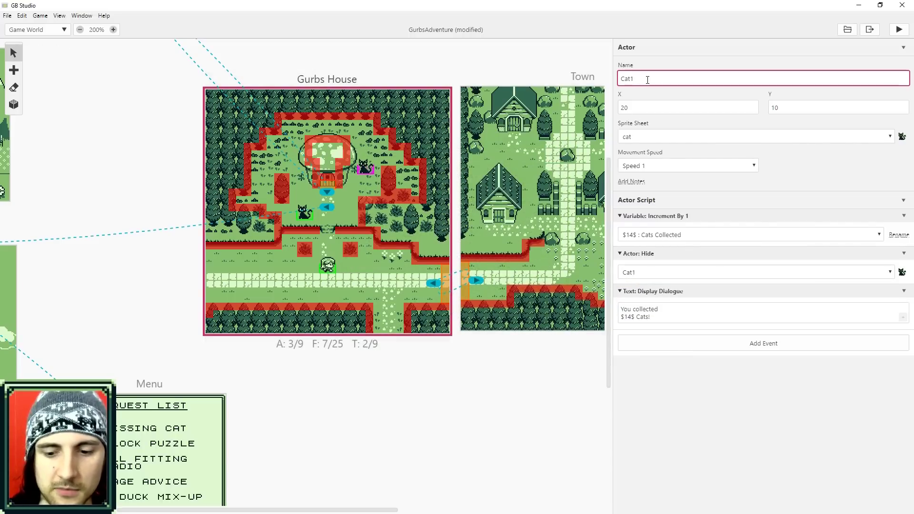
click(670, 273)
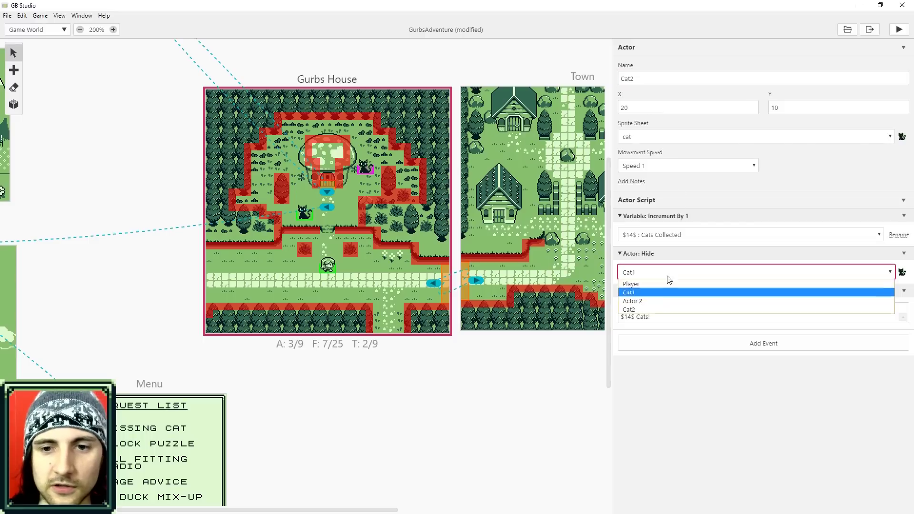
click(641, 309)
Step: Run the game again and collect the first cat in the yard
click(899, 29)
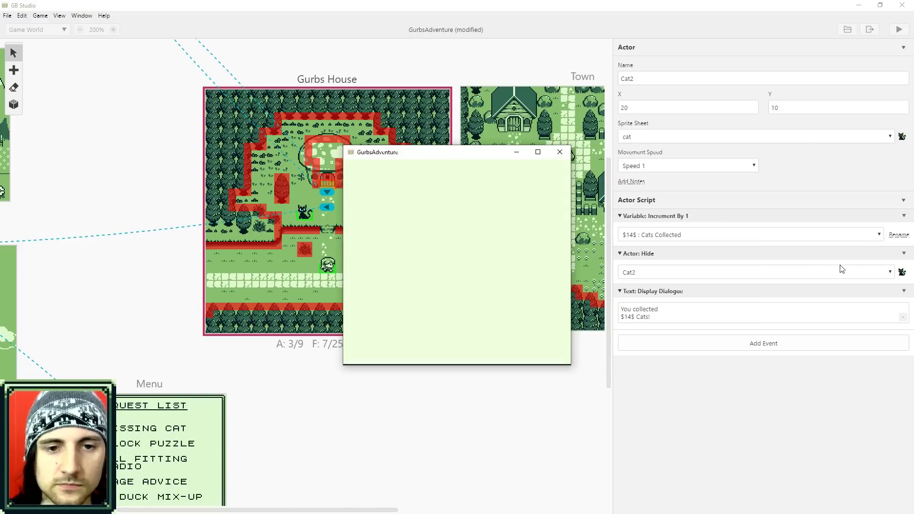
key(Left)
key(z)
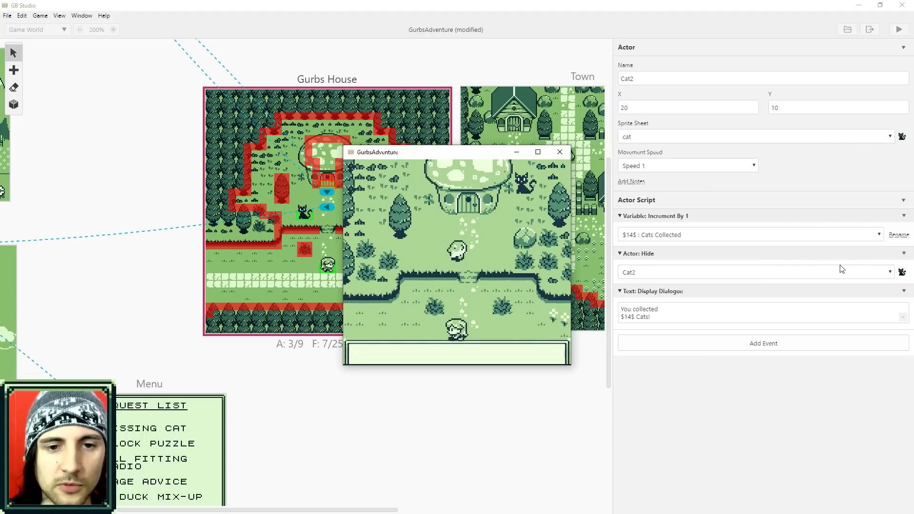
key(z)
Step: Collect Cat2 beside the mushroom house in the running game and walk the player around the yard
key(Up)
key(Right)
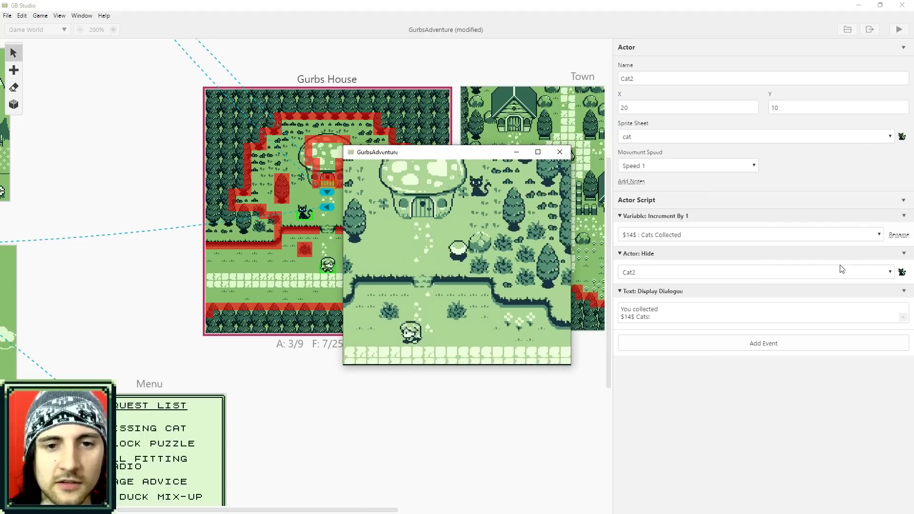
key(z)
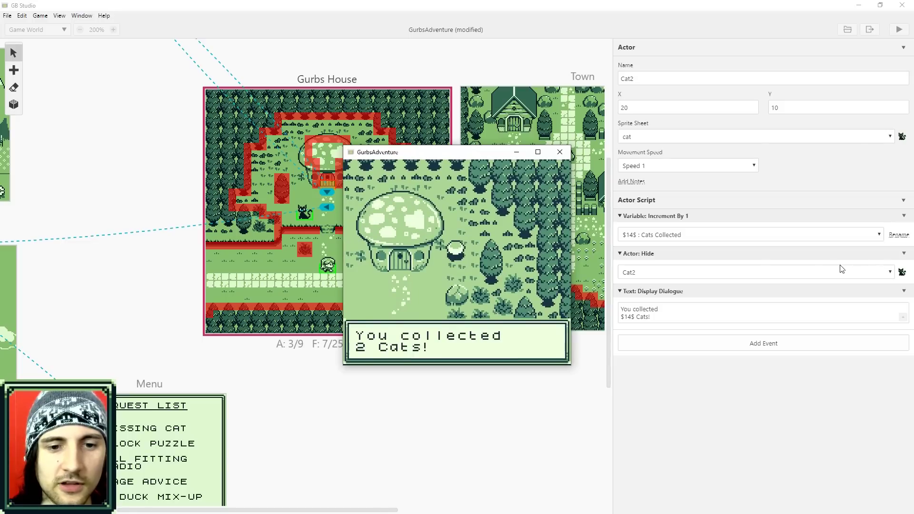
key(z)
key(Down)
key(Left)
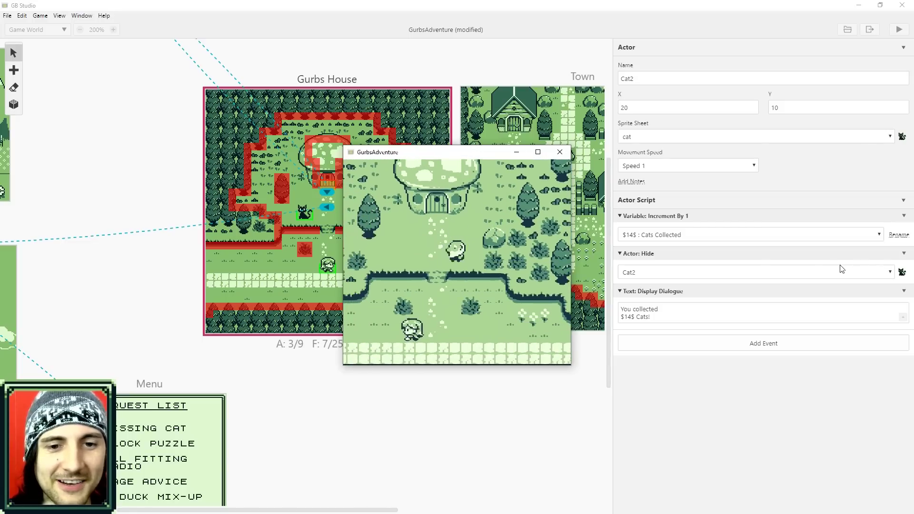
key(Left)
key(Down)
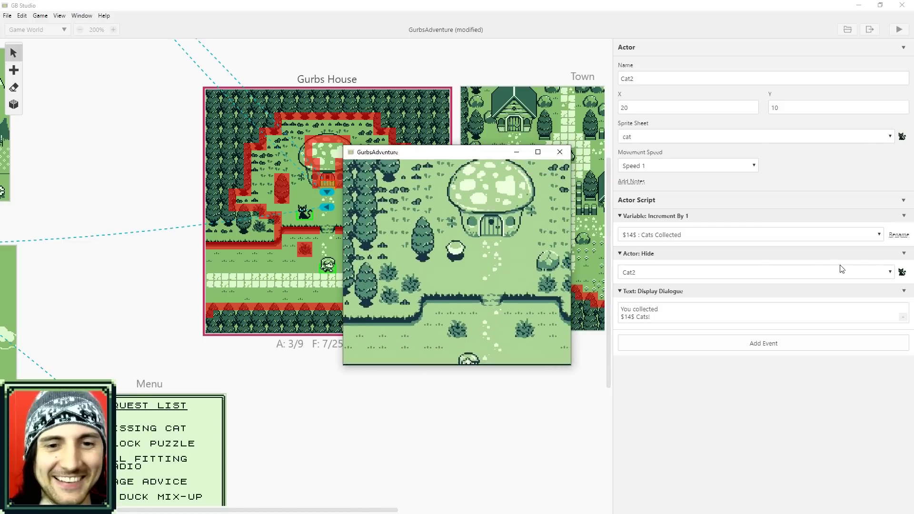
key(Up)
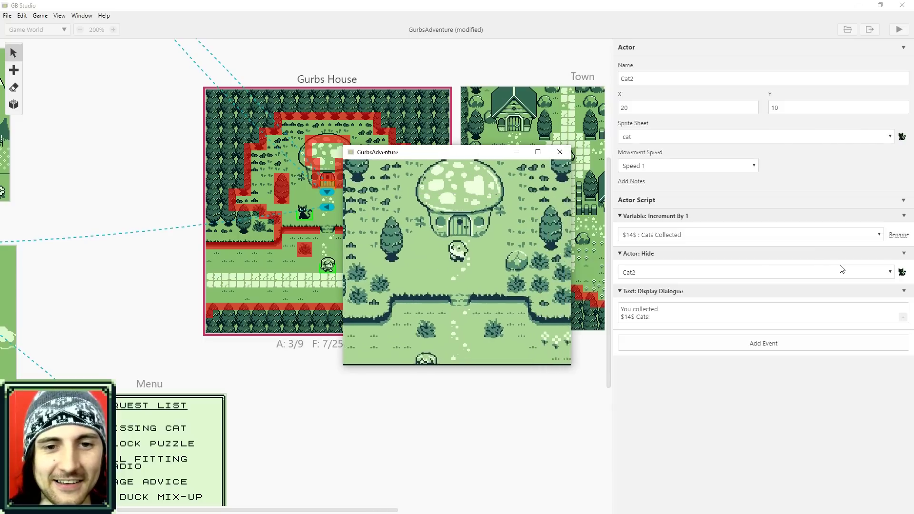
Step: Walk the player down from the mushroom house toward the NPC on the path in the running game
key(Down)
key(Right)
key(Right)
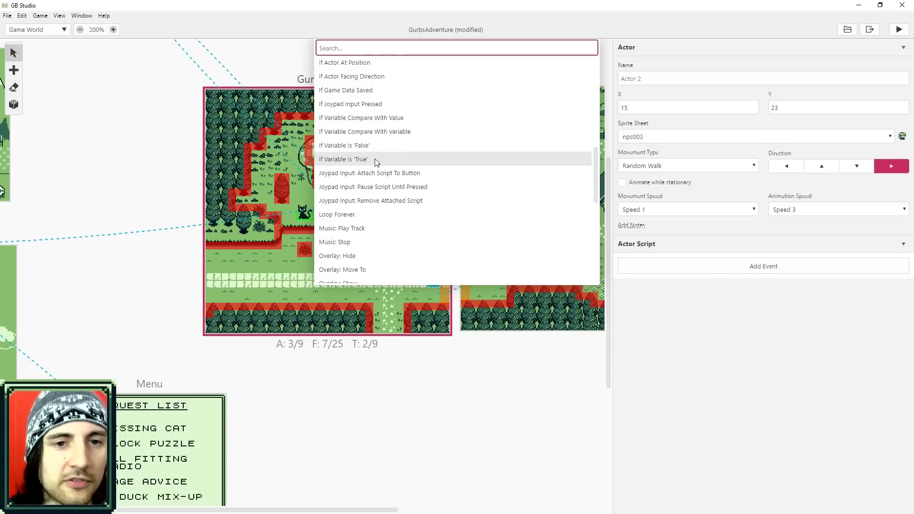
Step: Add an If Variable Compare With Value event to Actor 2's script that checks the Cats Collected variable
click(373, 122)
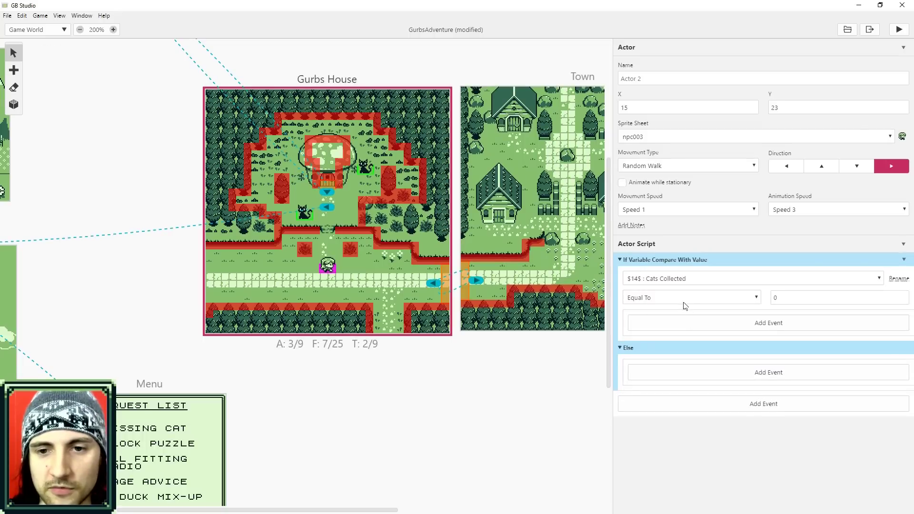
click(770, 301)
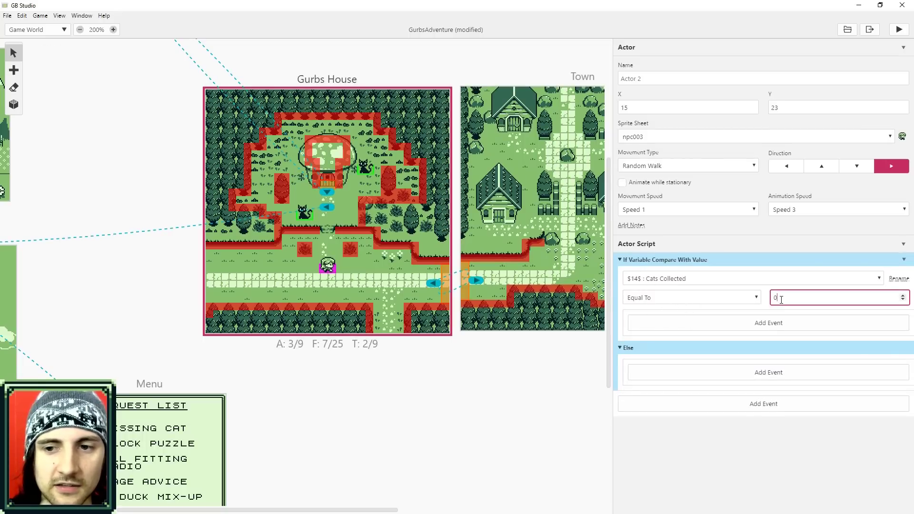
Step: Add a Text: Display Dialogue event inside the If branch with the text "Collect more cats"
click(768, 324)
scroll(453, 210, down, 10)
scroll(453, 215, down, 10)
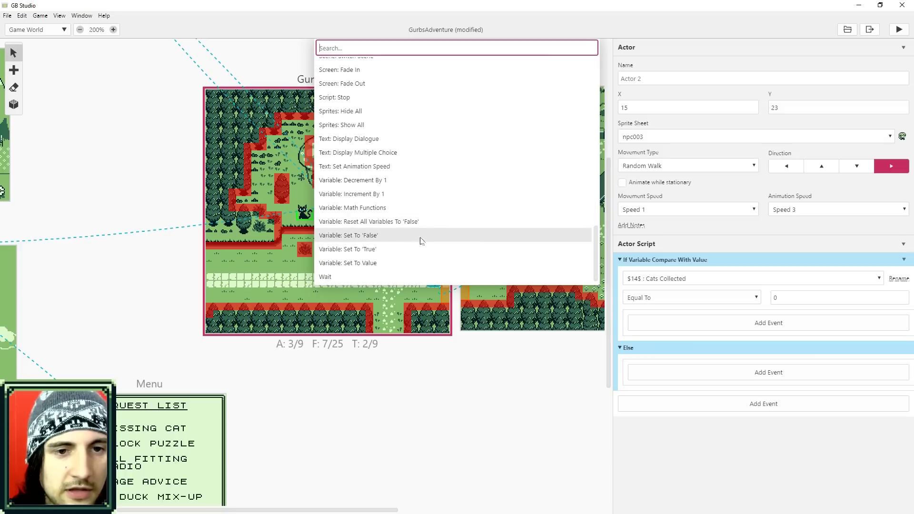
scroll(384, 222, up, 5)
scroll(386, 220, down, 3)
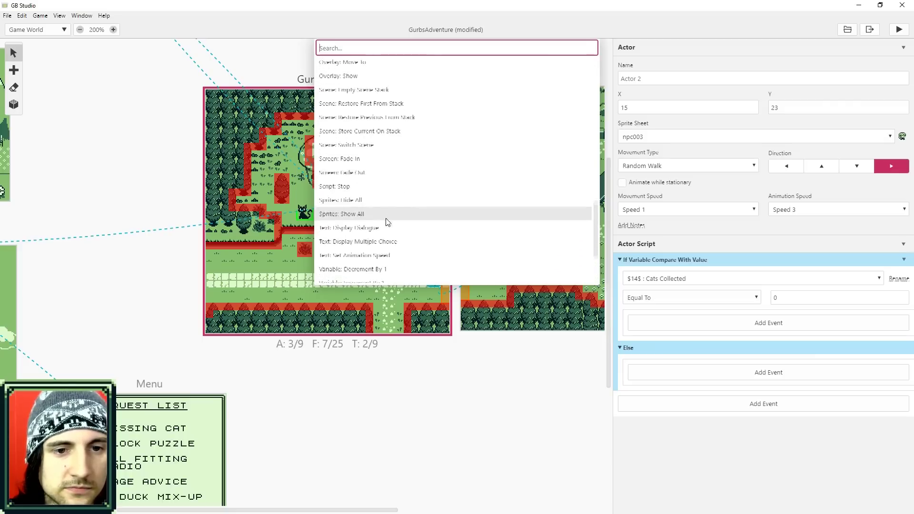
click(362, 187)
click(679, 341)
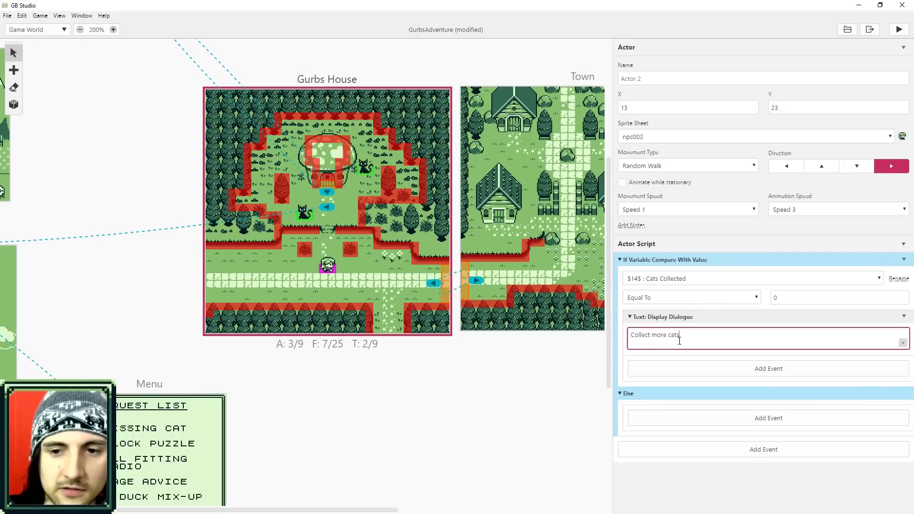
Step: Replace the If branch's dialogue text with "Fin my cats!"
key(BackSpace)
key(BackSpace)
key(BackSpace)
key(BackSpace)
key(BackSpace)
key(BackSpace)
key(BackSpace)
key(BackSpace)
key(BackSpace)
key(BackSpace)
key(BackSpace)
key(BackSpace)
key(BackSpace)
key(BackSpace)
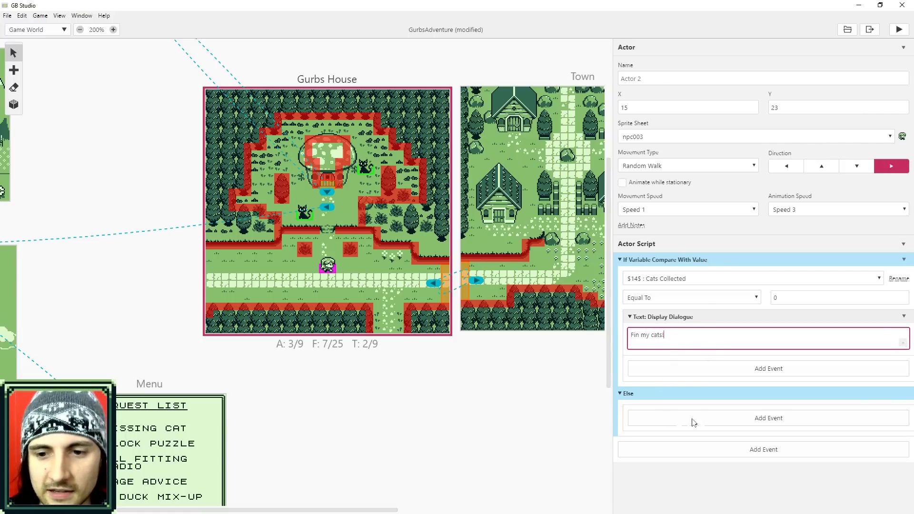
Step: Set the Cats Collected comparison to Less Than 2
click(757, 298)
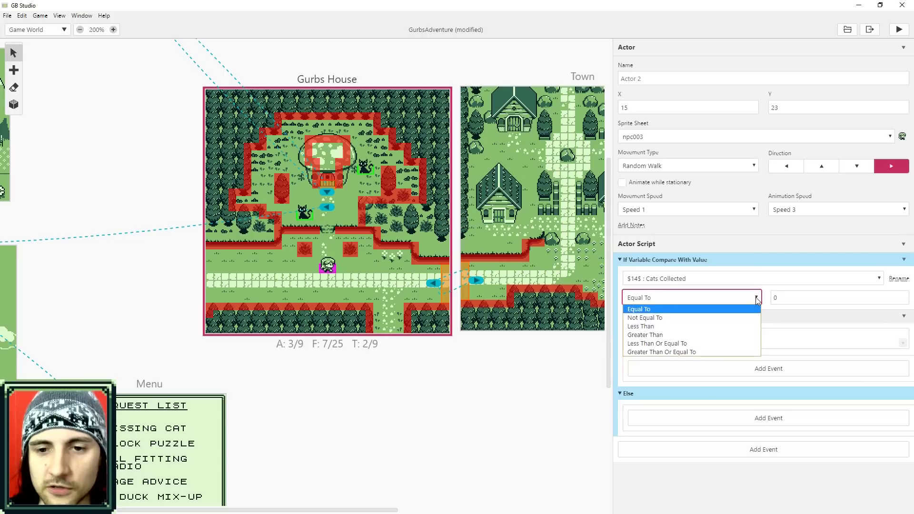
click(684, 327)
click(783, 297)
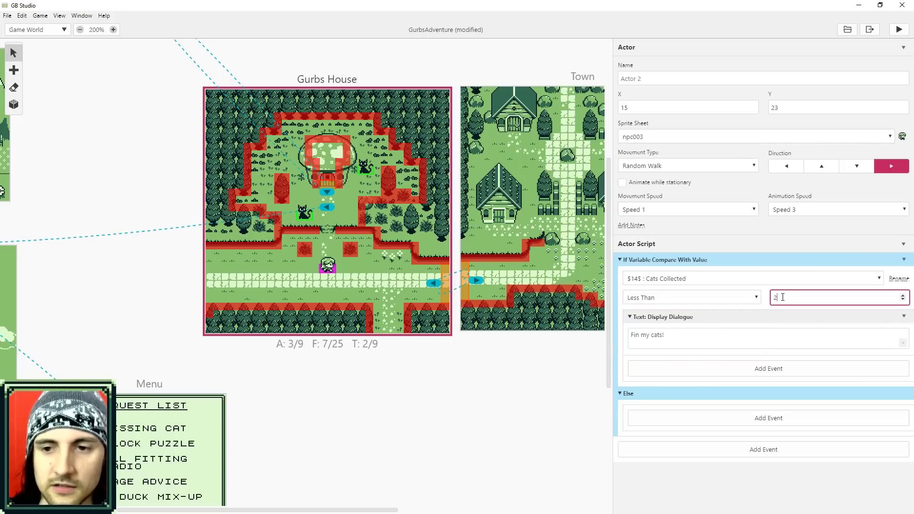
Step: Correct the If branch's dialogue text to read "Find all my cats!"
click(642, 336)
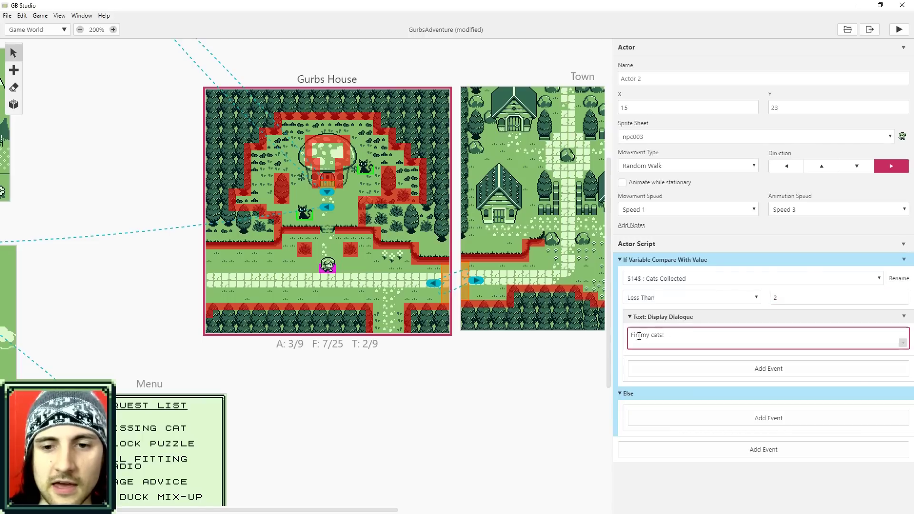
text(d)
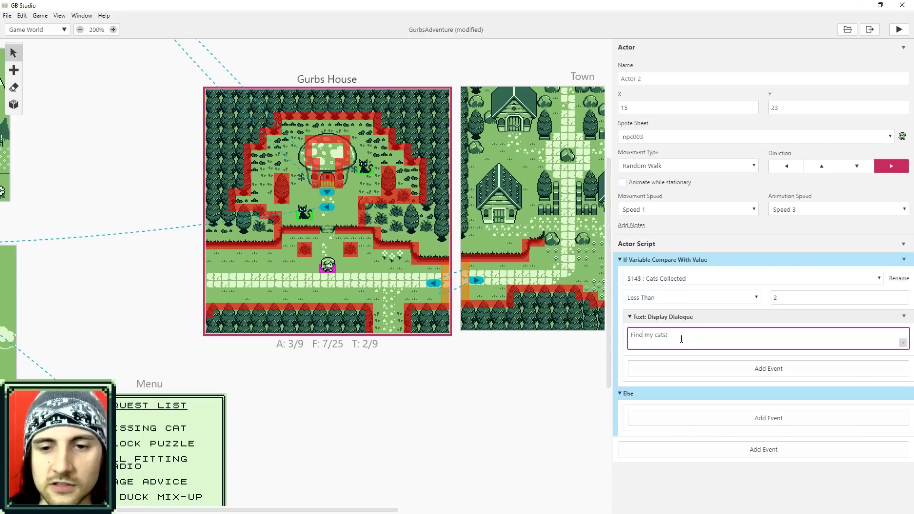
click(646, 336)
text(all)
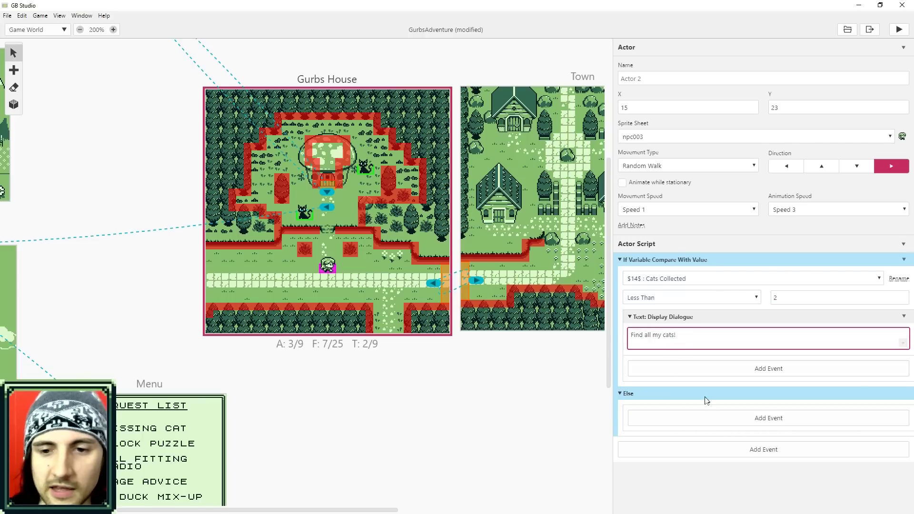
Step: Fill the Else branch with the dialogue "Thanks for finding my cats !" and an Actor: Emote Bubble event showing Love on Actor 2
text(Thanks for finding)
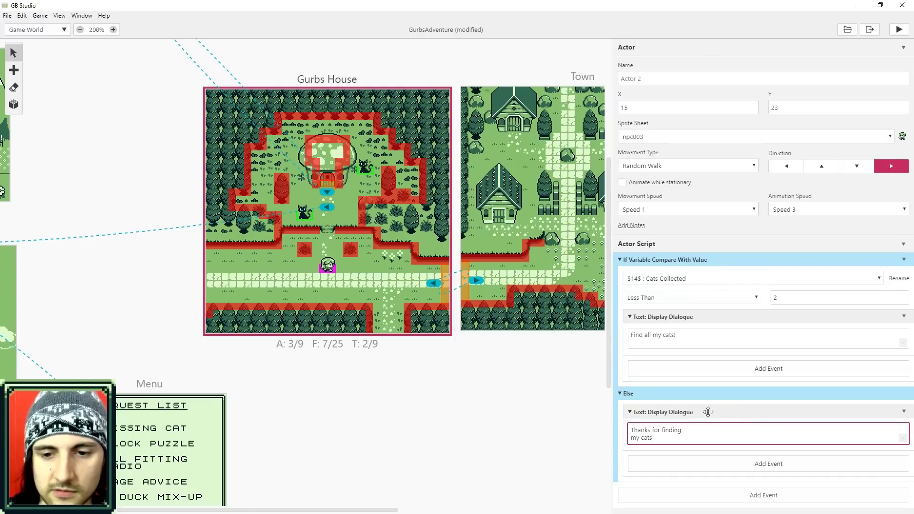
click(776, 467)
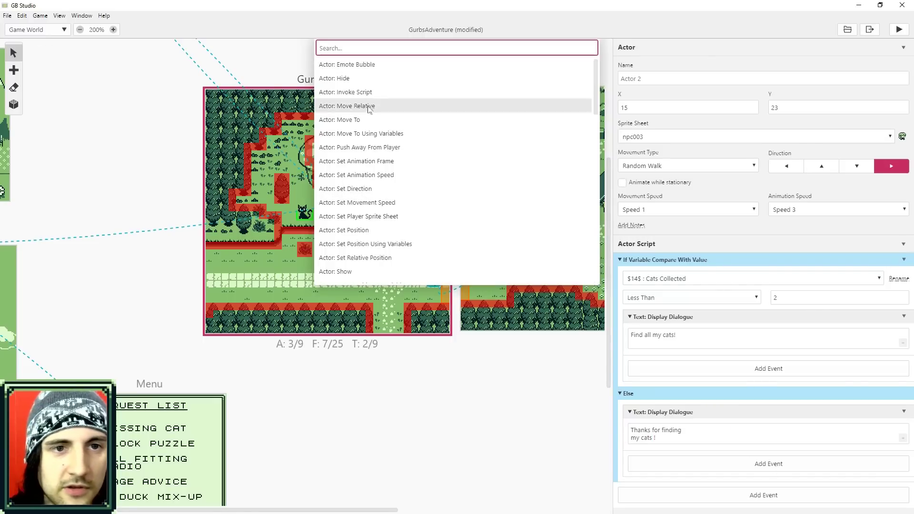
click(354, 66)
scroll(686, 419, down, 1)
click(708, 428)
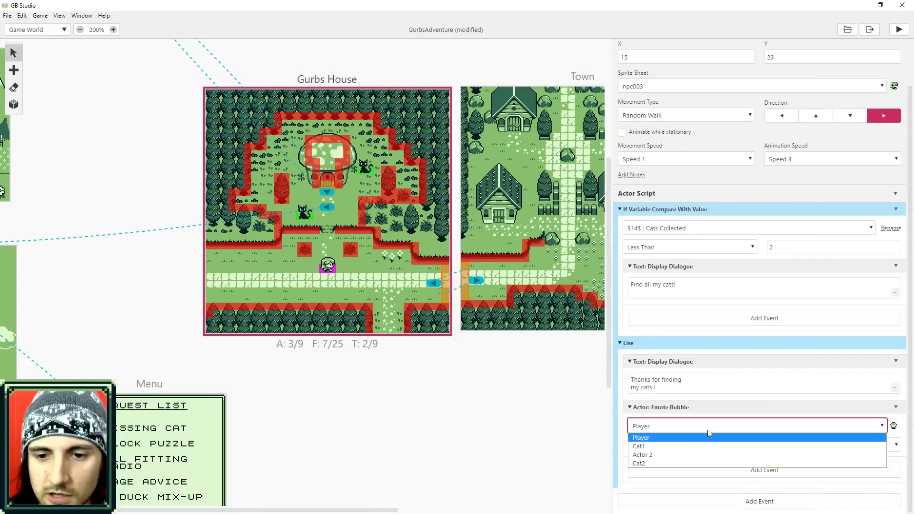
click(667, 459)
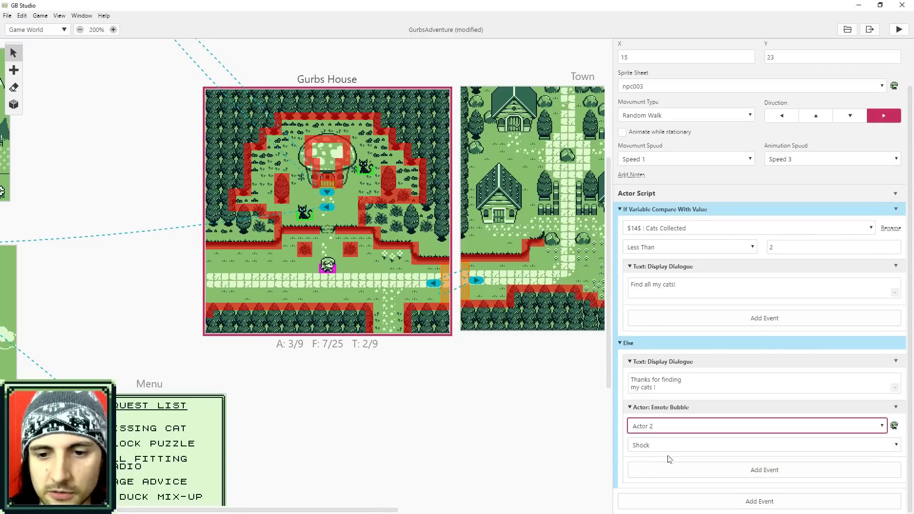
click(670, 448)
click(665, 391)
Step: Run the game, talk to the NPC below the yard, and collect the first cat
click(898, 30)
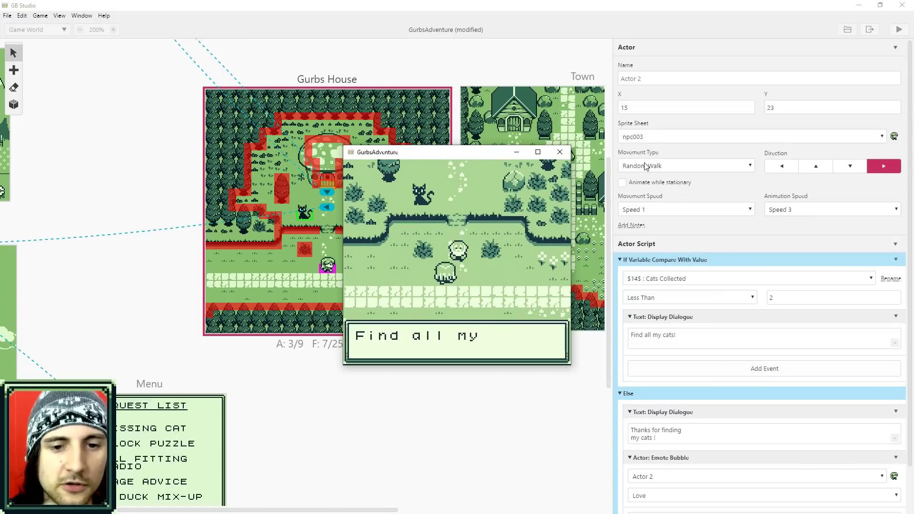
key(z)
key(Up)
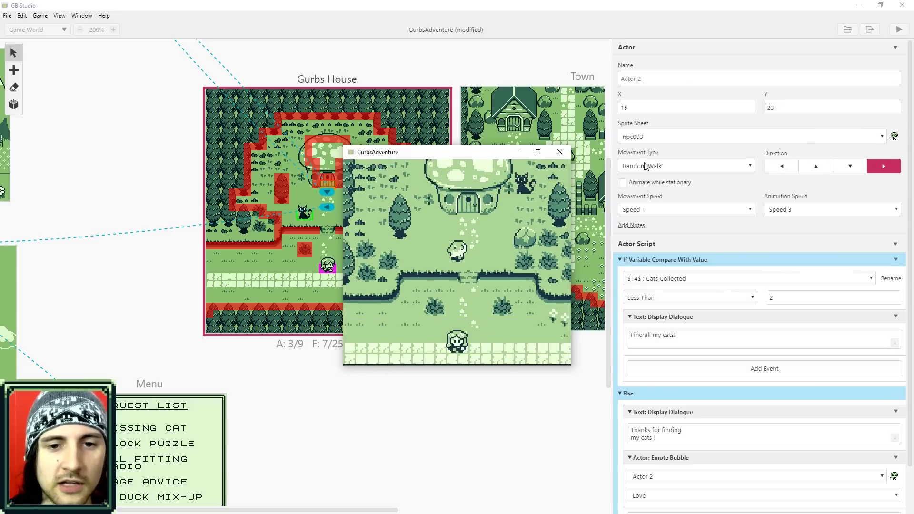
key(Right)
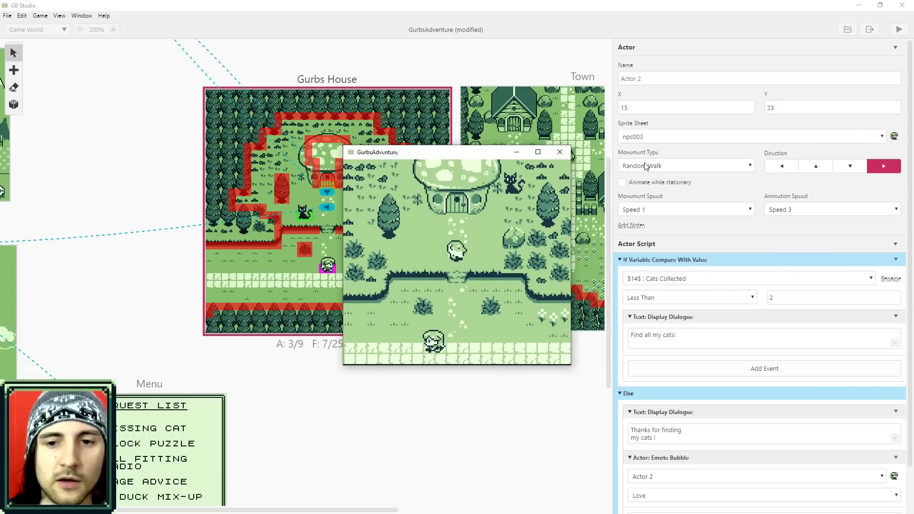
Step: Talk to the NPC again with one cat collected, and collect Cat2 beside the mushroom house
key(Down)
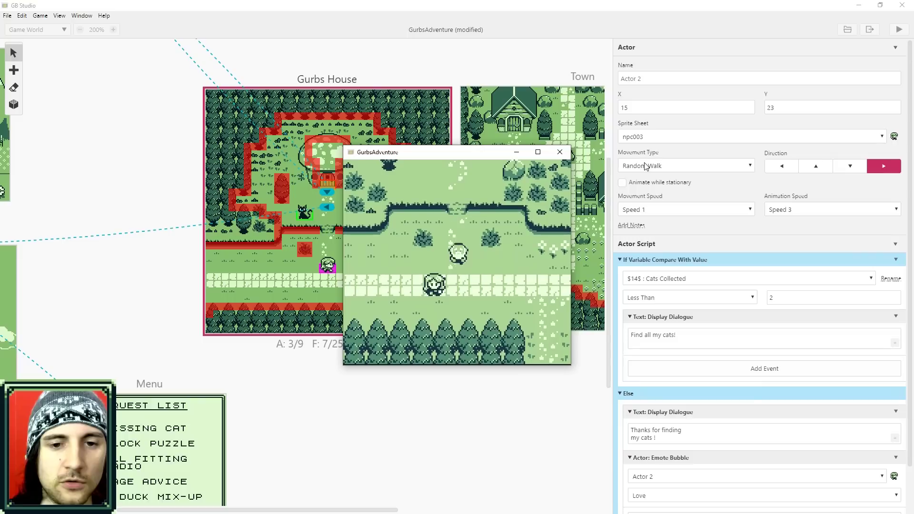
key(z)
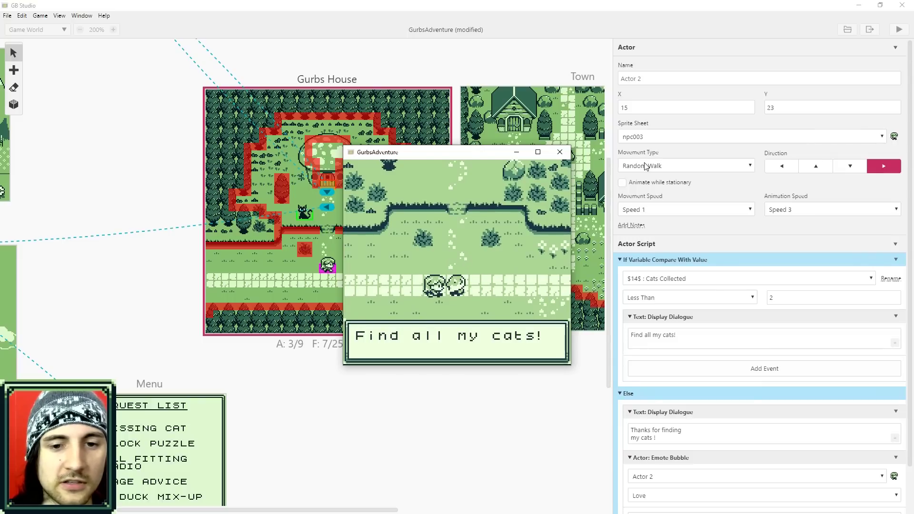
key(z)
key(Up)
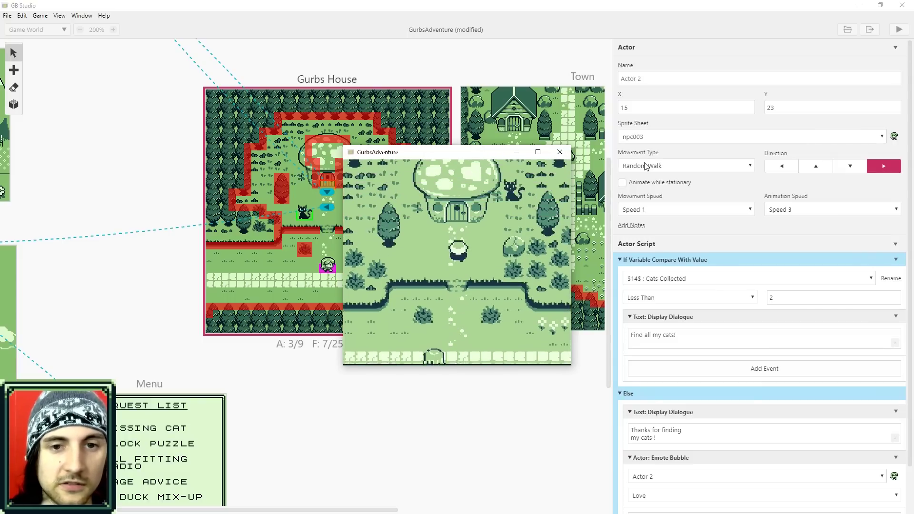
key(Right)
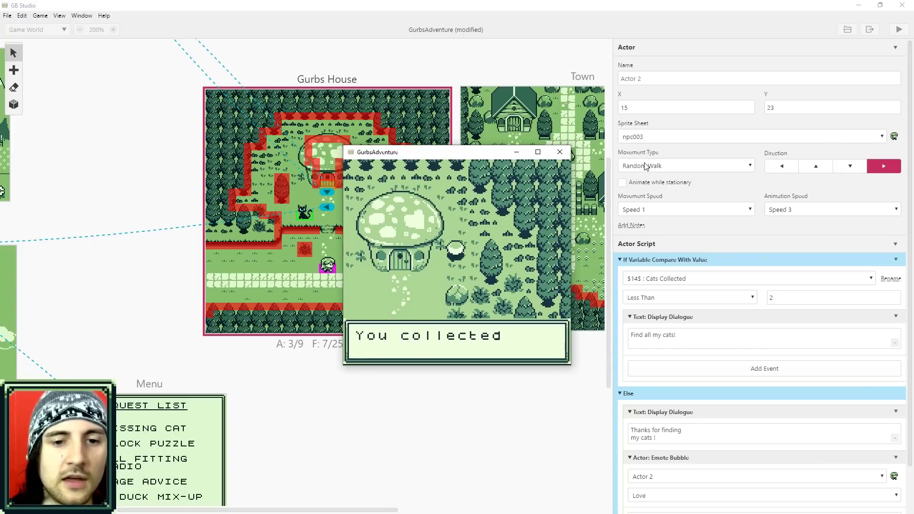
Step: Walk the player back to the path and talk to the NPC with both cats collected
key(z)
key(Down)
key(Left)
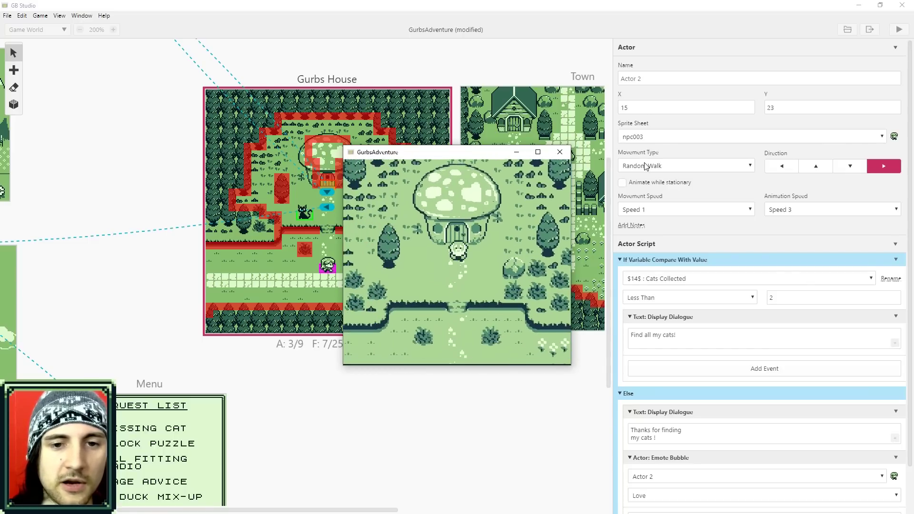
key(Down)
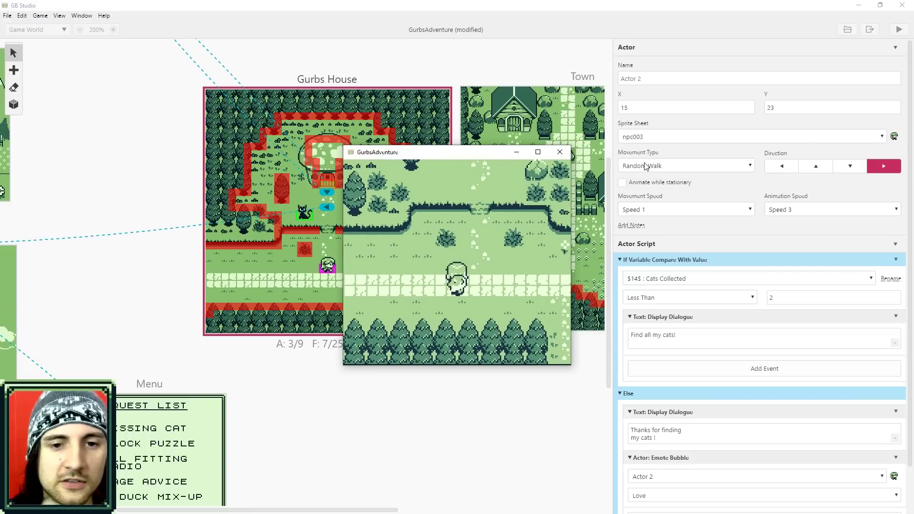
key(z)
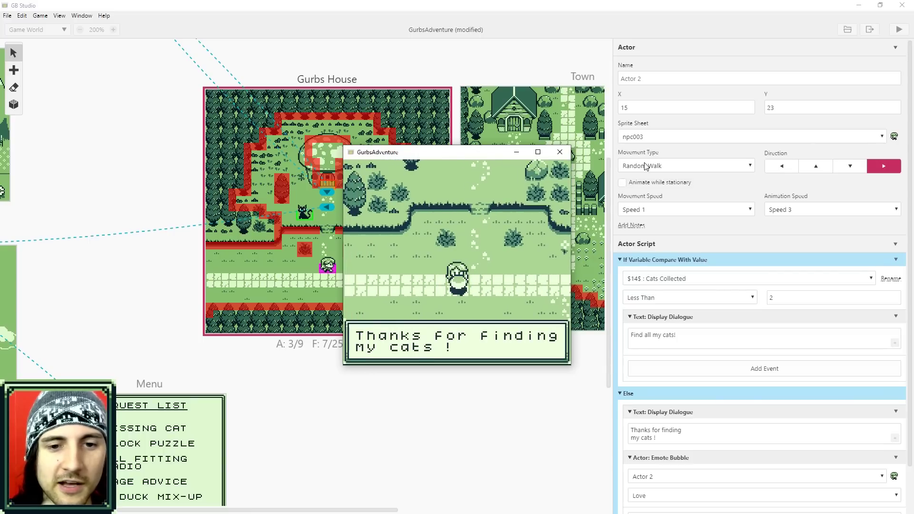
Step: Finish the NPC's thank-you dialogue, walk the player past her along the path, and close the game
key(z)
key(Right)
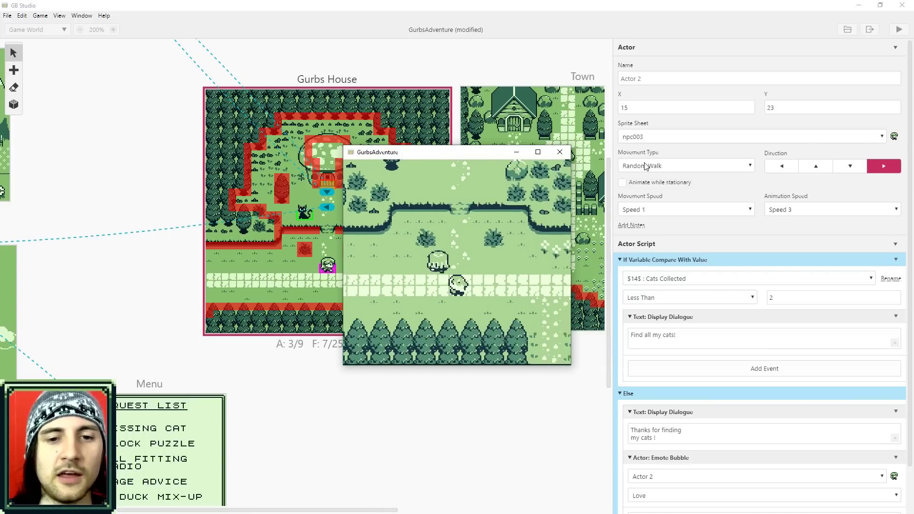
key(Up)
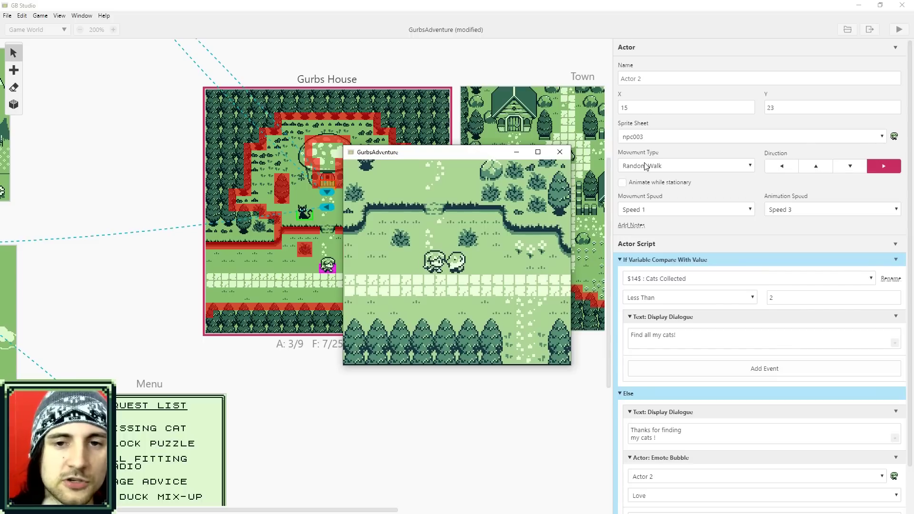
key(Right)
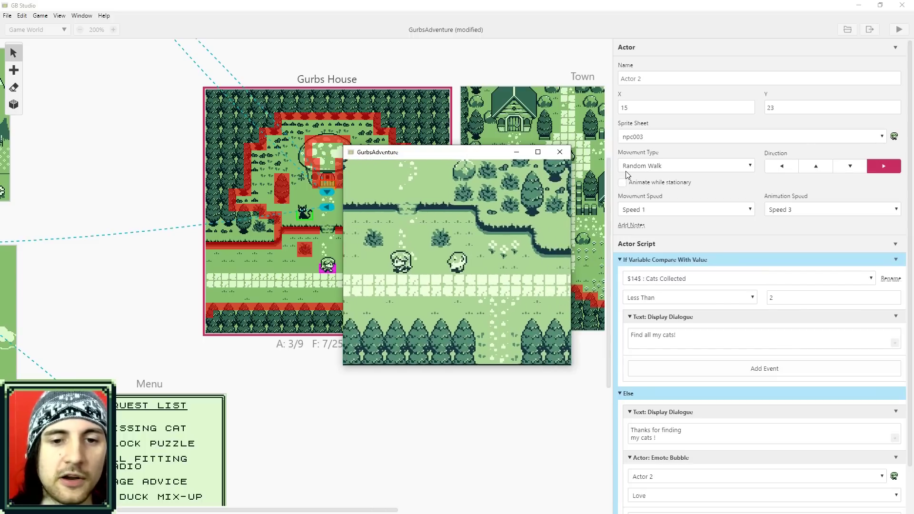
click(560, 153)
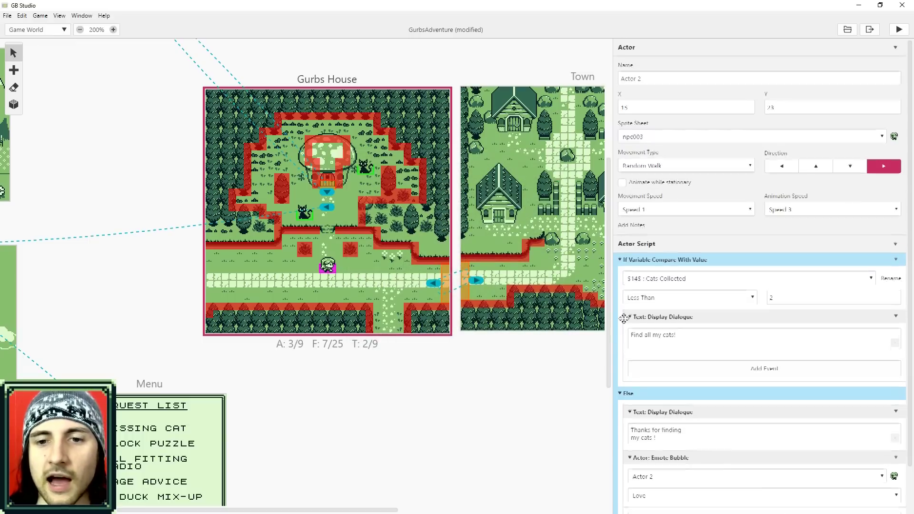
scroll(645, 317, down, 1)
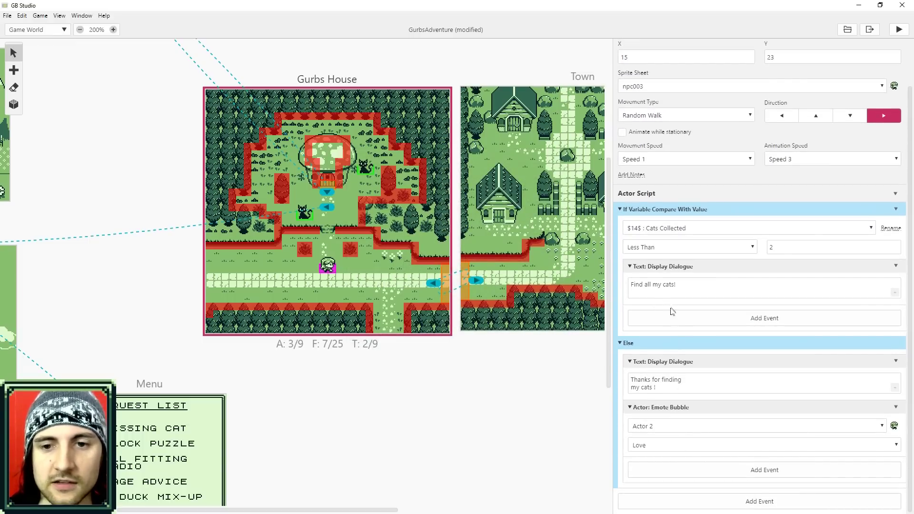
click(760, 320)
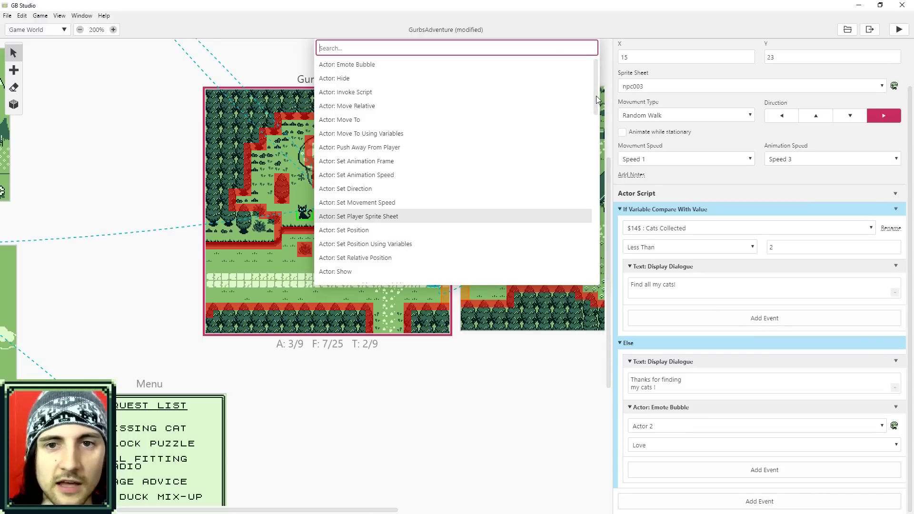
scroll(596, 108, down, 1)
key(Escape)
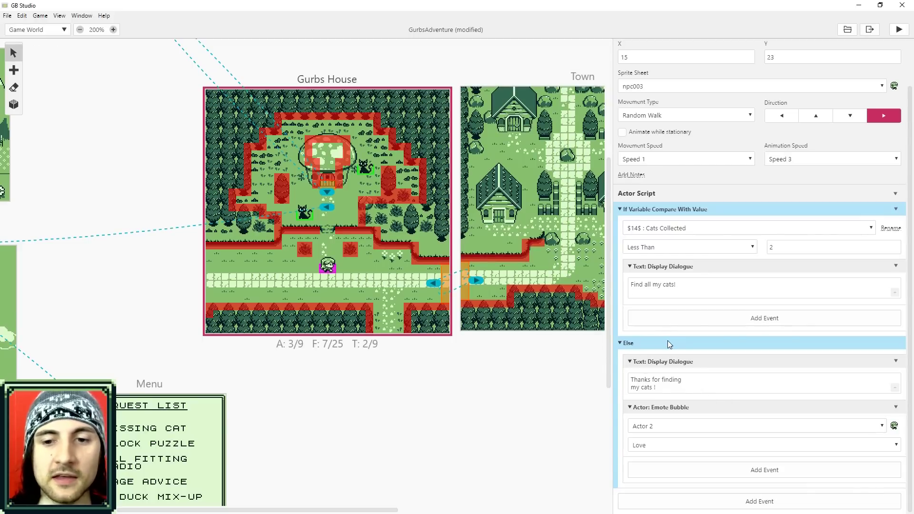
Step: Add a Variable: Set To 'True' event for the Cat Quest variable after the emote bubble in the NPC script's Else branch
click(756, 473)
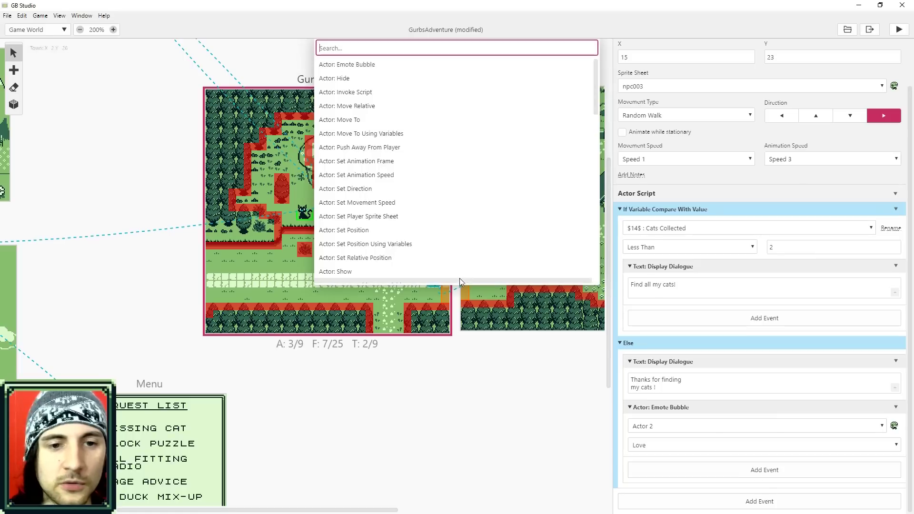
scroll(439, 258, down, 10)
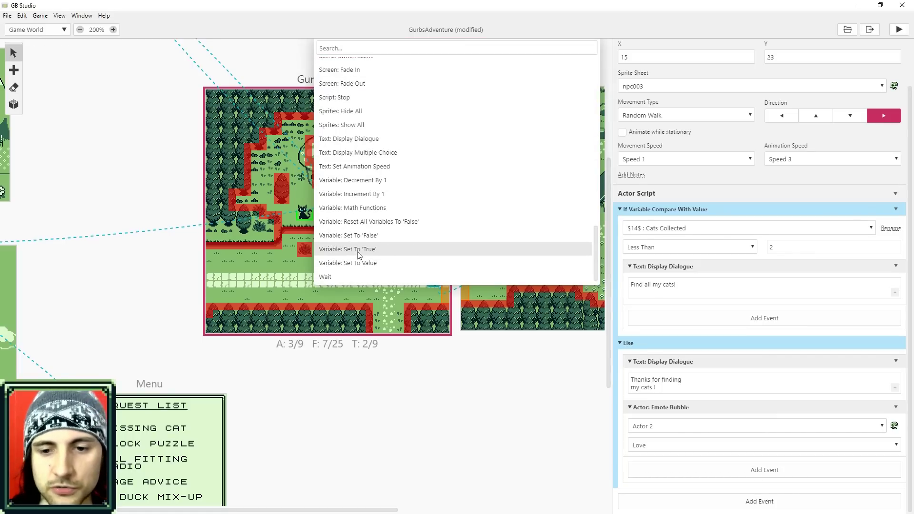
click(358, 254)
scroll(695, 390, down, 1)
drag(678, 354, 628, 344)
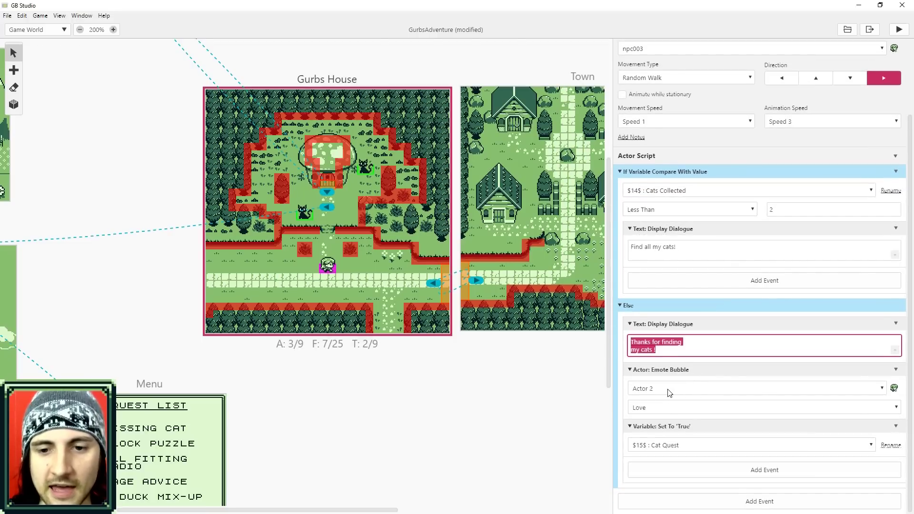
click(659, 426)
click(662, 448)
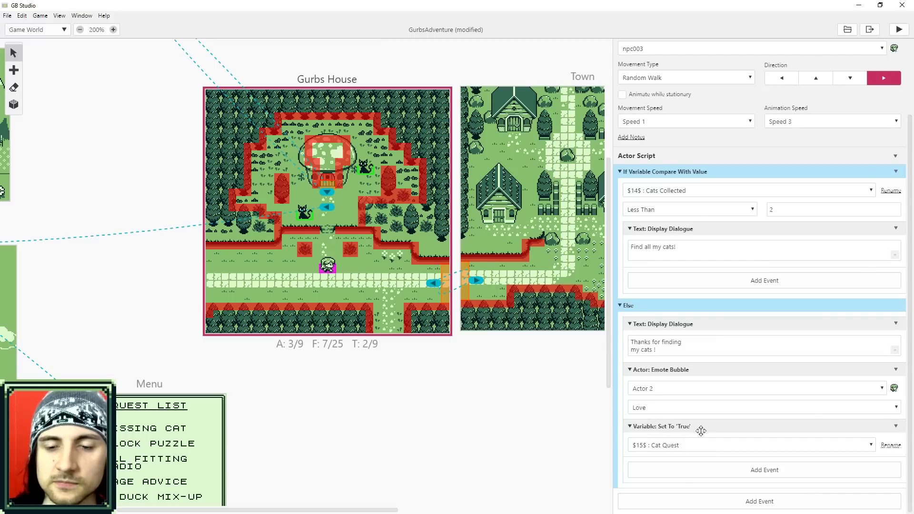
scroll(690, 395, up, 1)
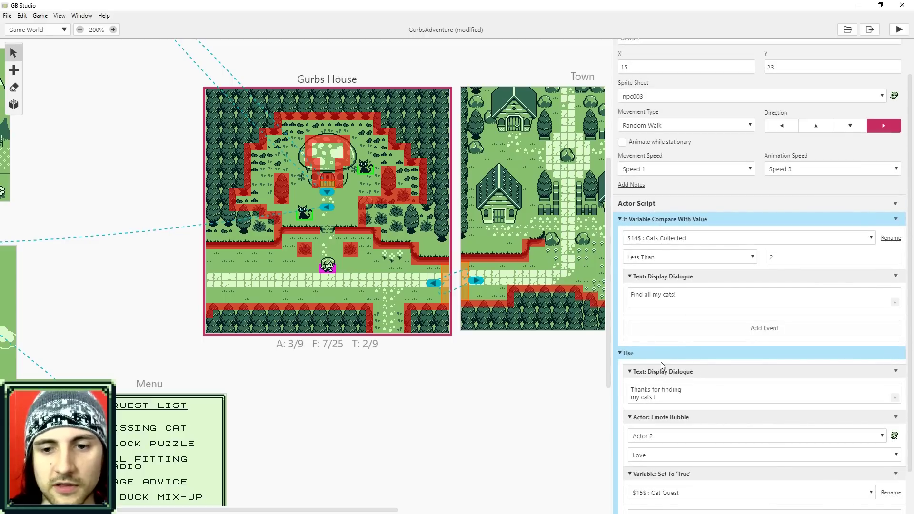
scroll(685, 345, down, 1)
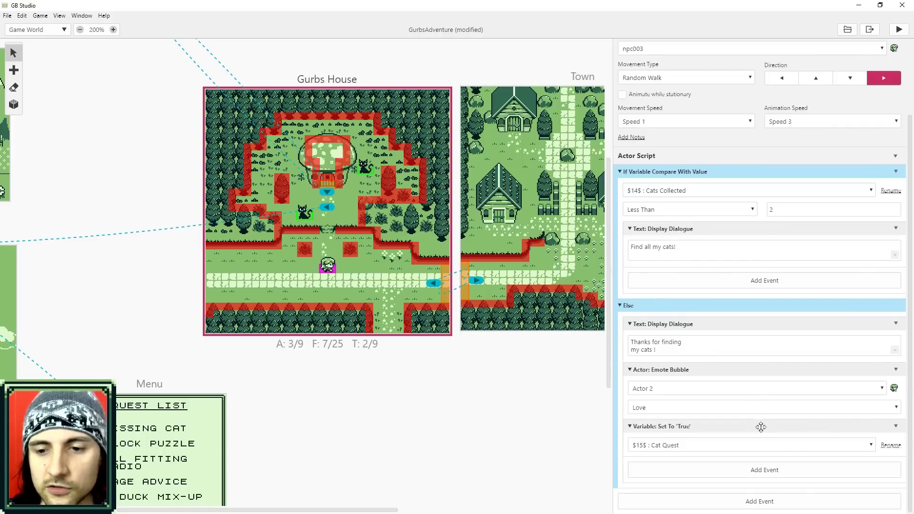
click(755, 503)
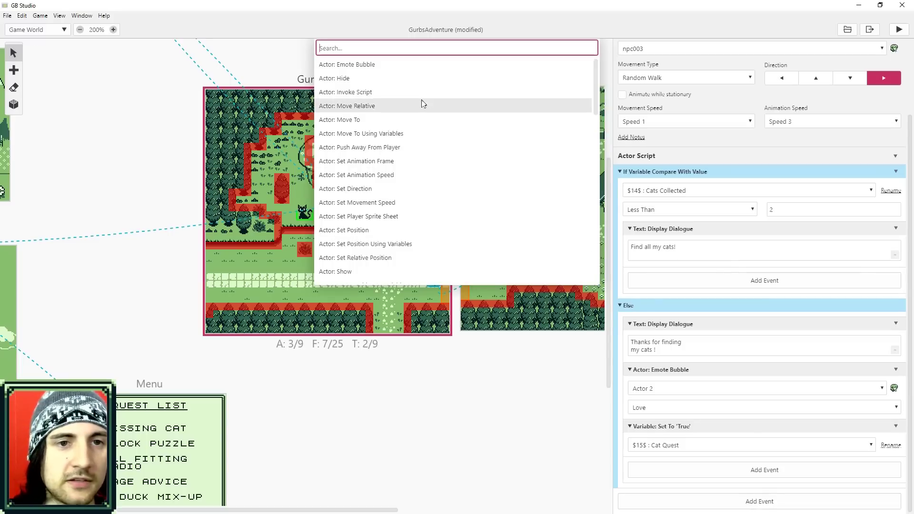
scroll(412, 236, down, 2)
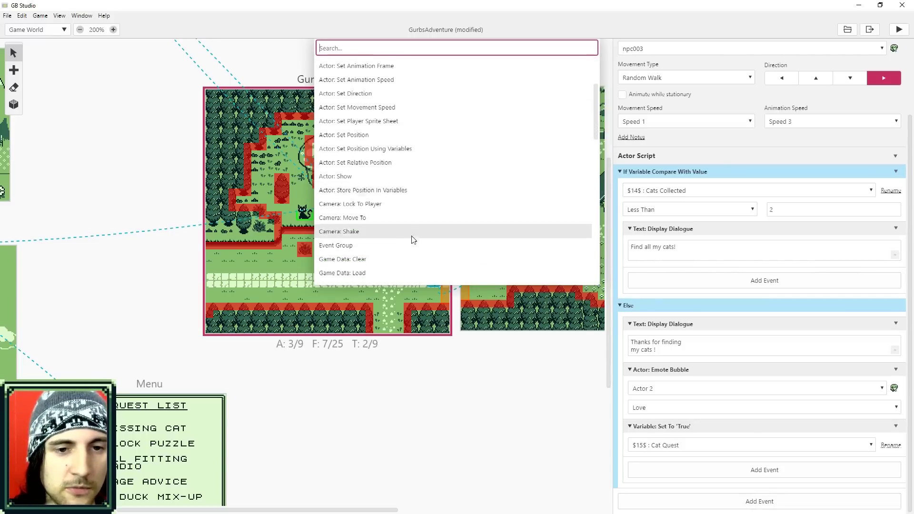
scroll(410, 243, down, 3)
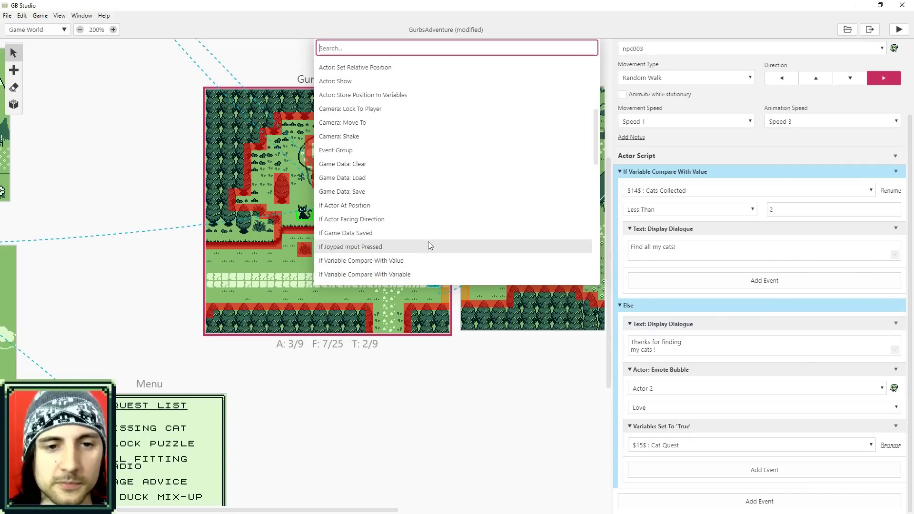
key(Escape)
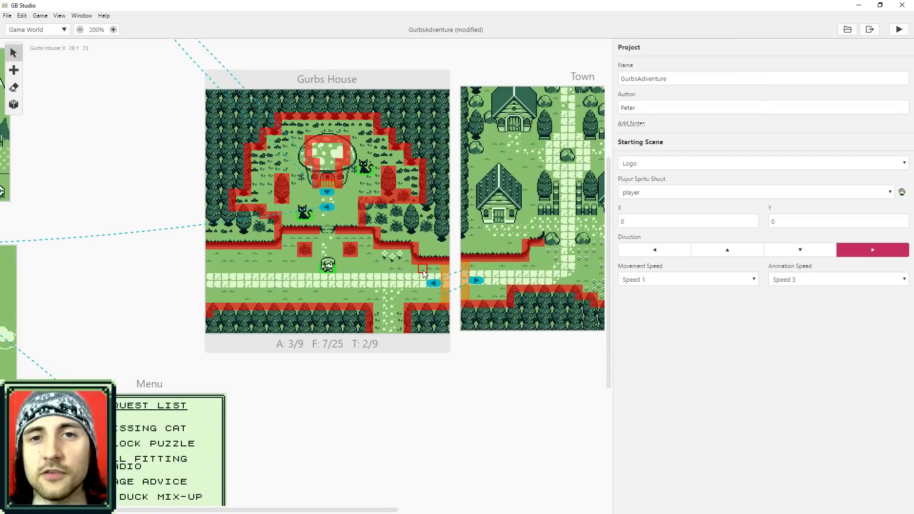